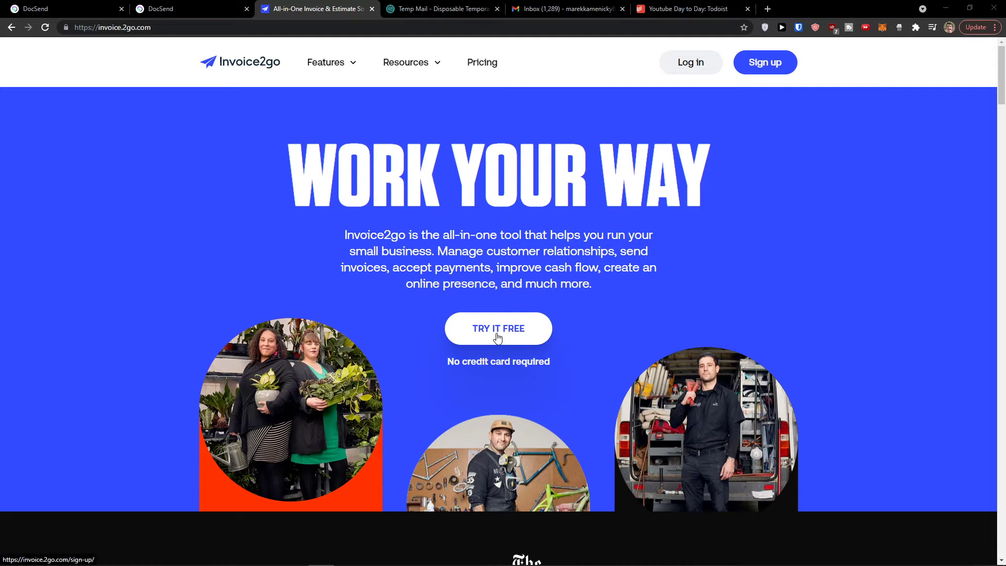
Step: Open the free-trial sign-up form and enter the user's full name
click(109, 28)
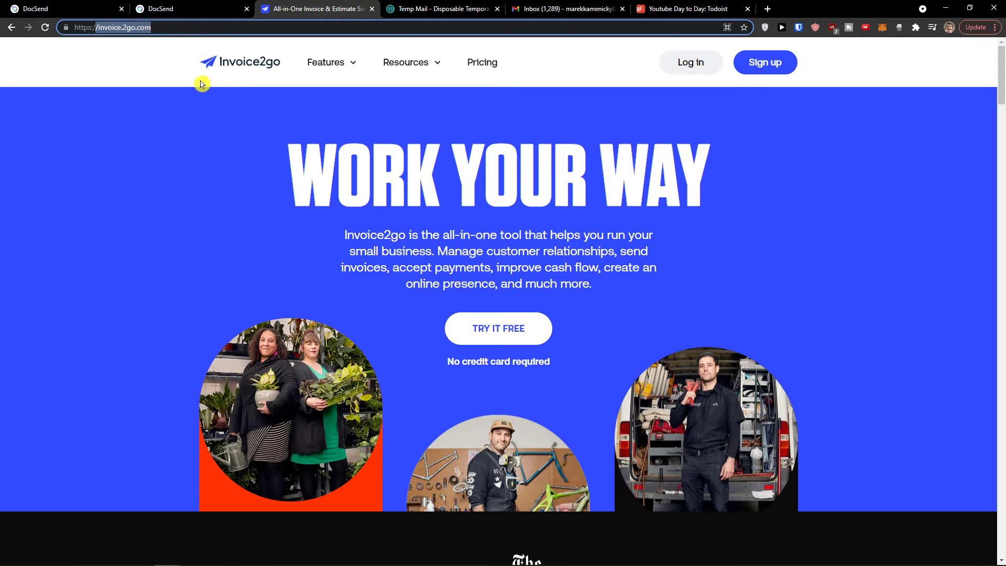
click(500, 335)
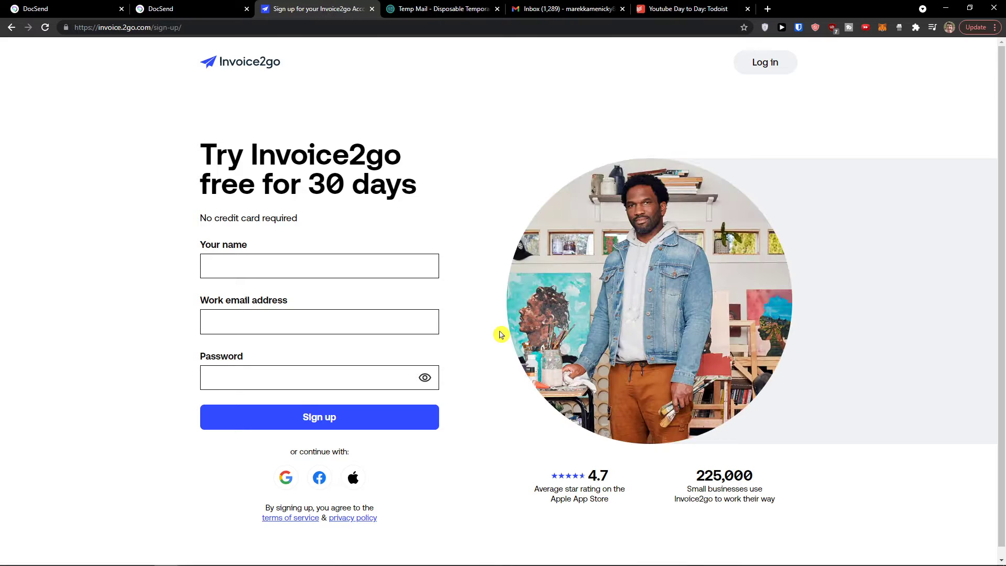
click(340, 247)
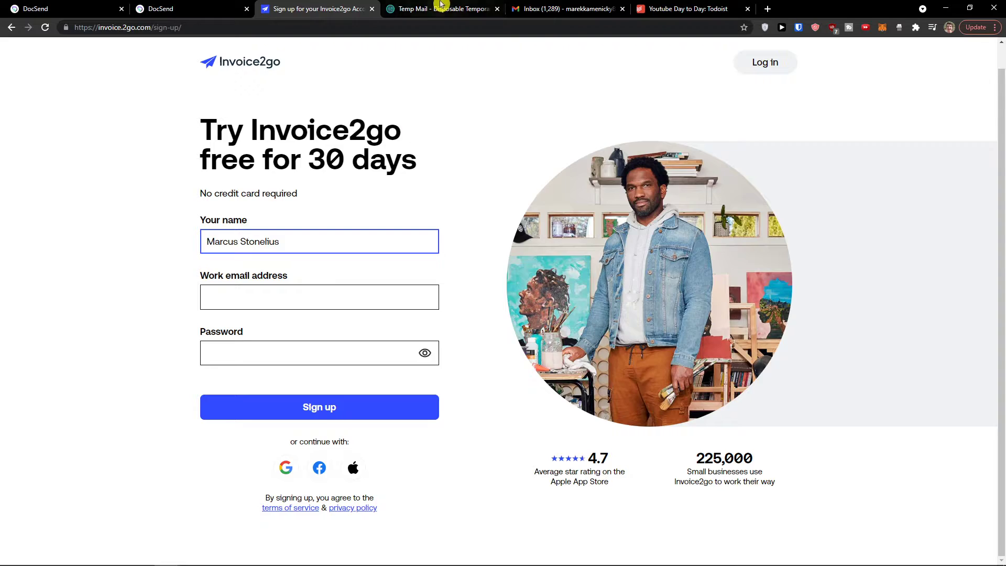
Step: Paste the copied Temp Mail address as the work email, set a password, and sign up
click(443, 8)
scroll(589, 142, up, 4)
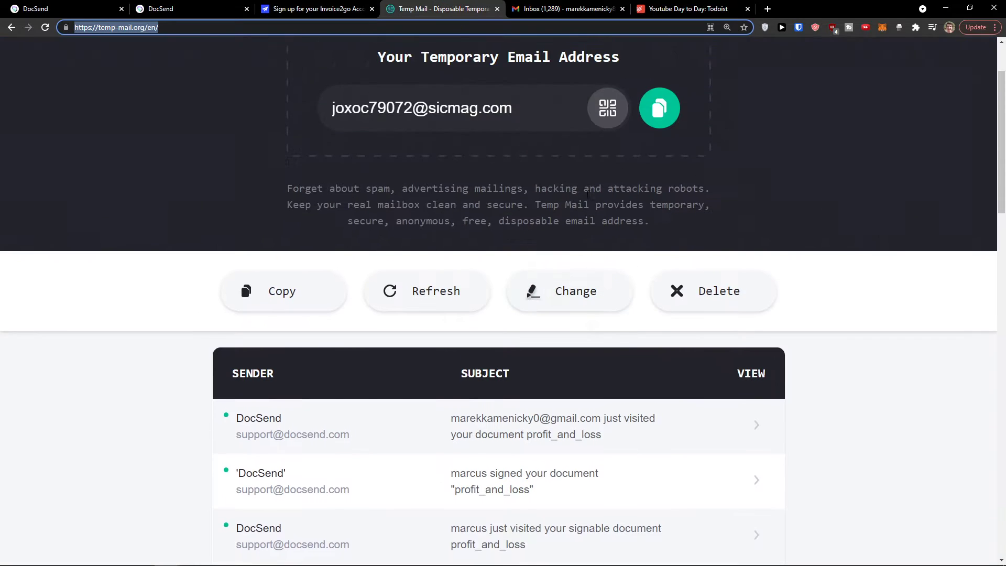
click(658, 146)
click(292, 7)
click(272, 299)
key(ctrl+v)
click(364, 364)
text(•••••••••••)
click(321, 463)
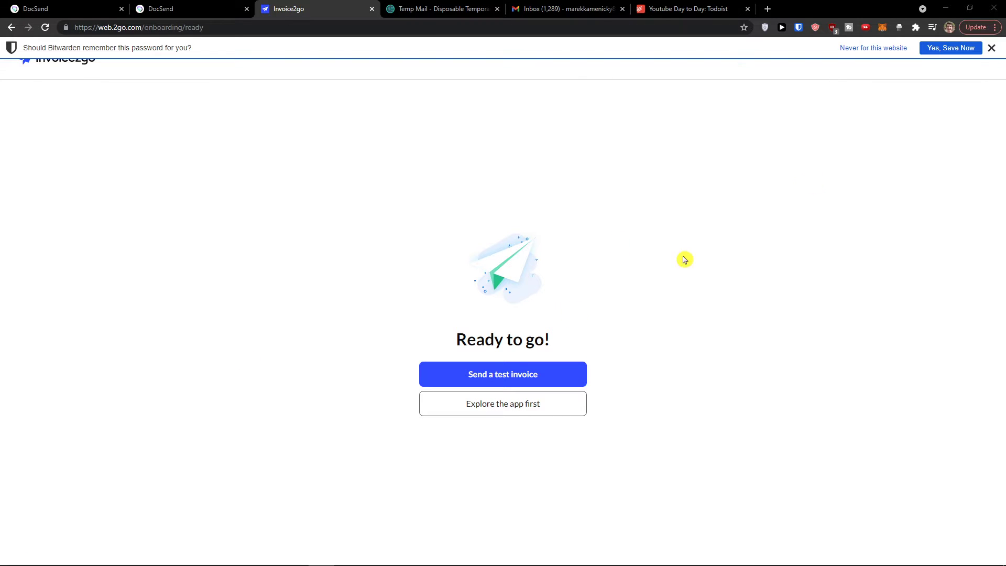
Step: Dismiss the password-saving prompt and choose to explore the app instead of sending a test invoice
click(990, 51)
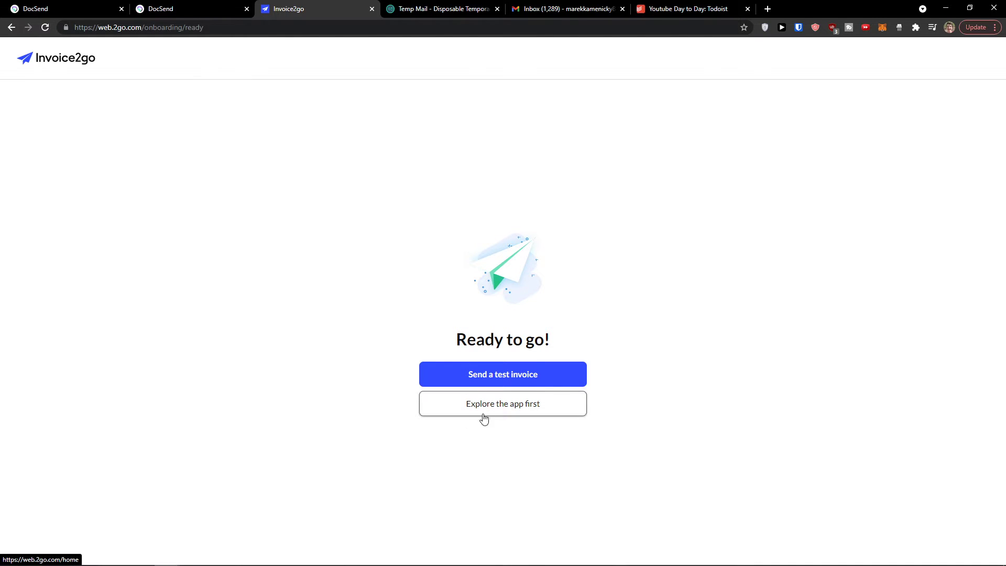
key(ctrl+plus)
key(ctrl+plus)
key(ctrl+plus)
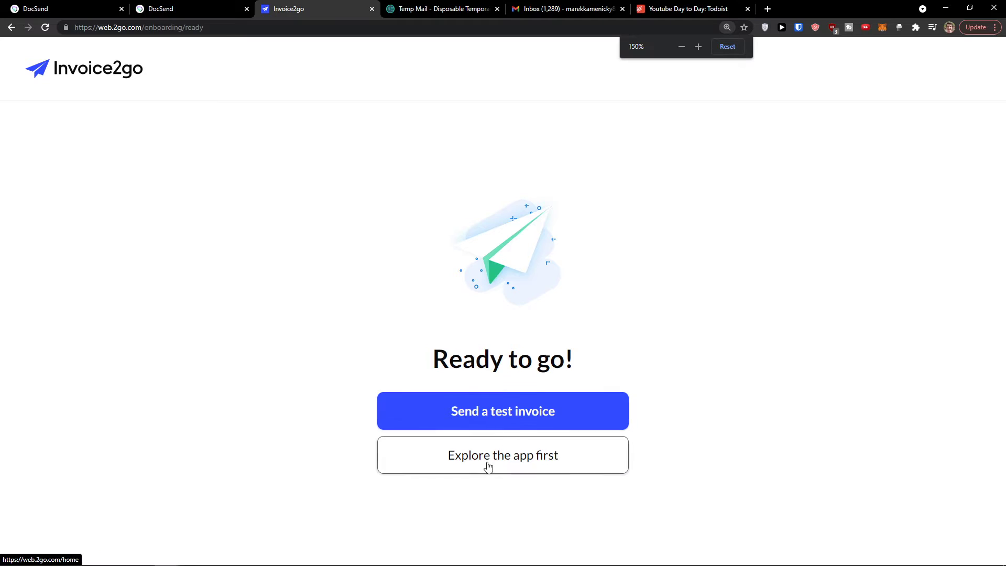
click(489, 461)
key(ctrl+minus)
key(ctrl+minus)
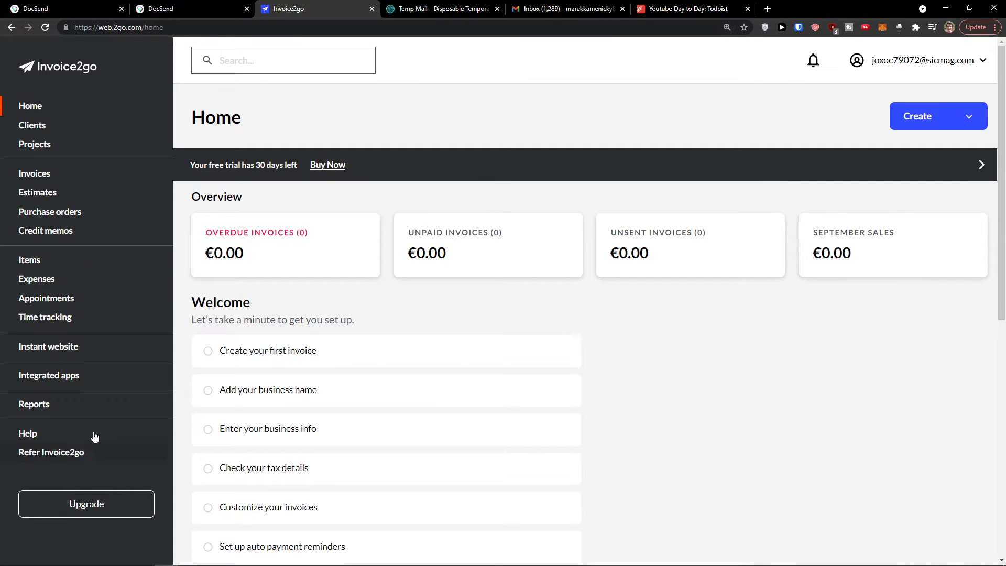
Step: Scroll down to the Welcome setup checklist and highlight its intro line
scroll(636, 382, down, 1)
scroll(635, 382, up, 1)
scroll(635, 382, down, 3)
scroll(633, 383, up, 3)
scroll(303, 227, down, 1)
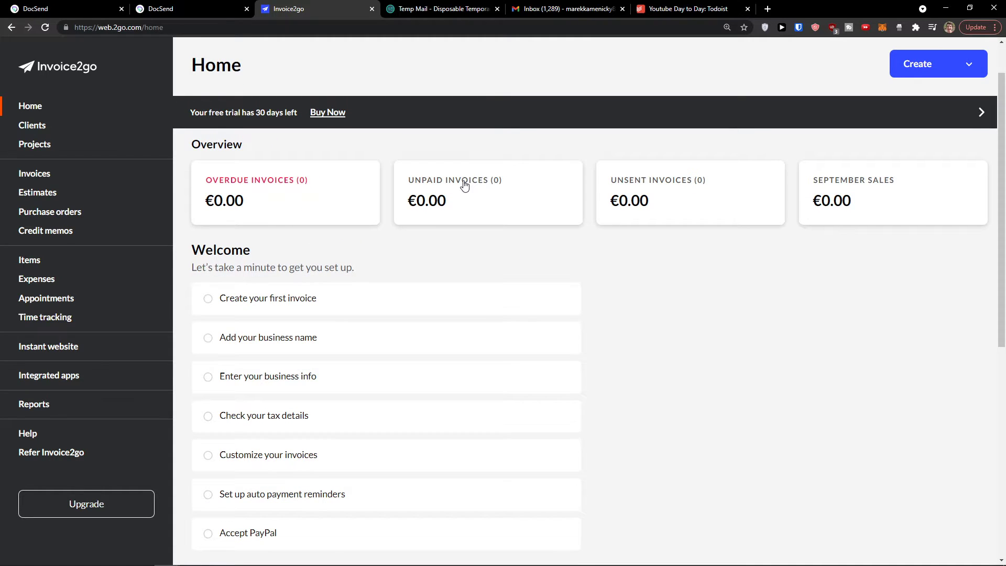
scroll(418, 246, down, 1)
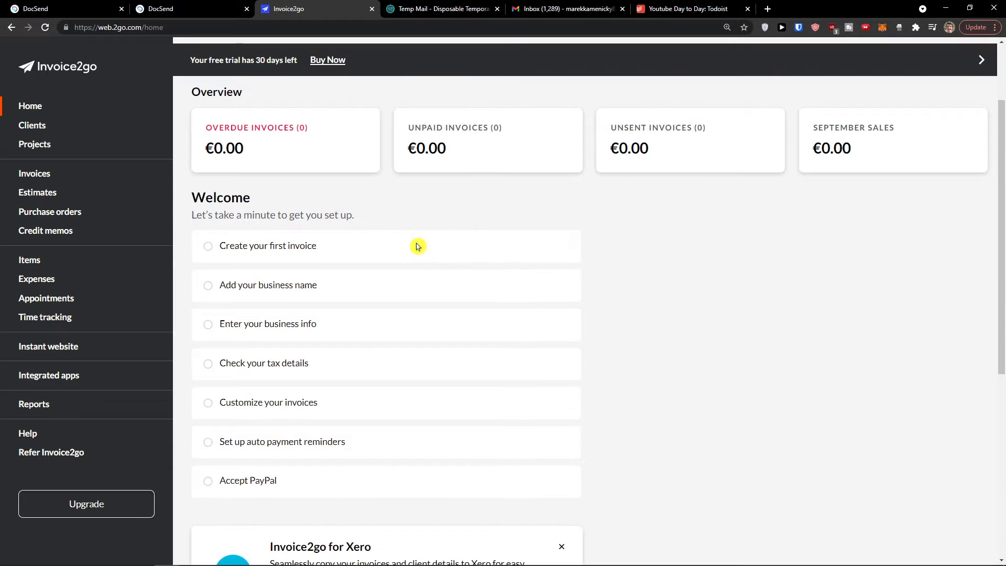
drag(192, 215, 364, 222)
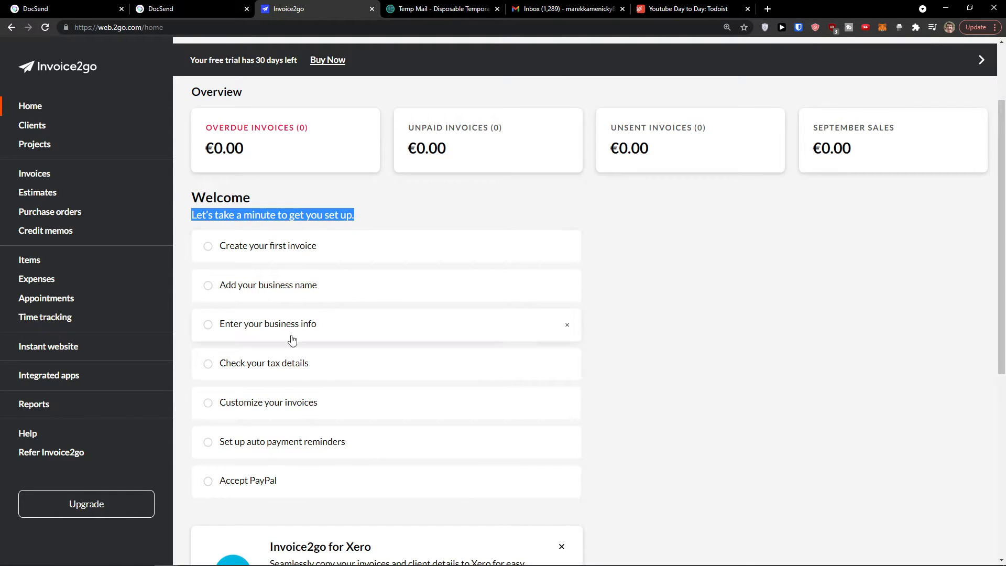
Step: Browse the empty Clients, Projects, Invoices, Estimates, Purchase orders, Credit memos and Items sections, ending on Clients
click(60, 131)
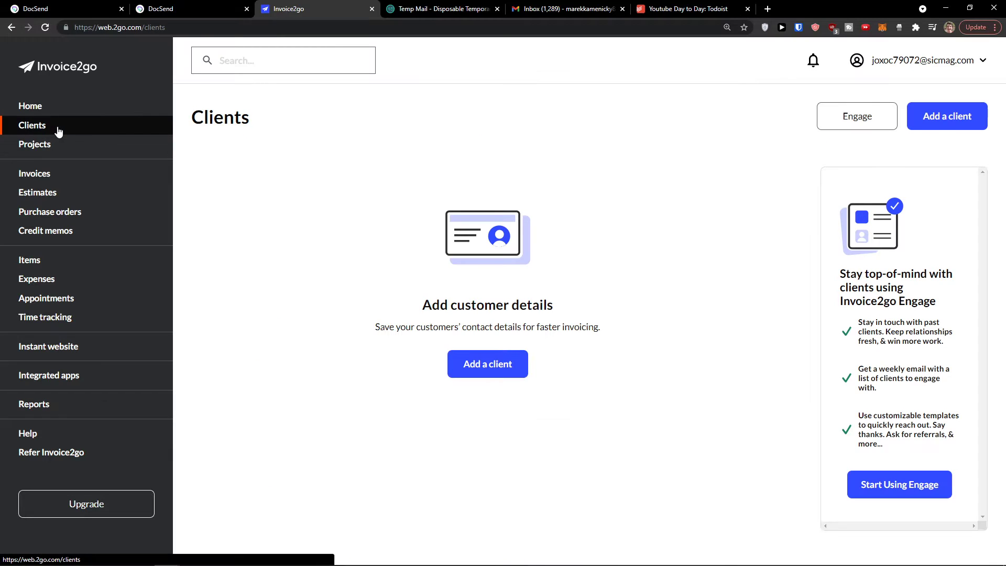
click(122, 153)
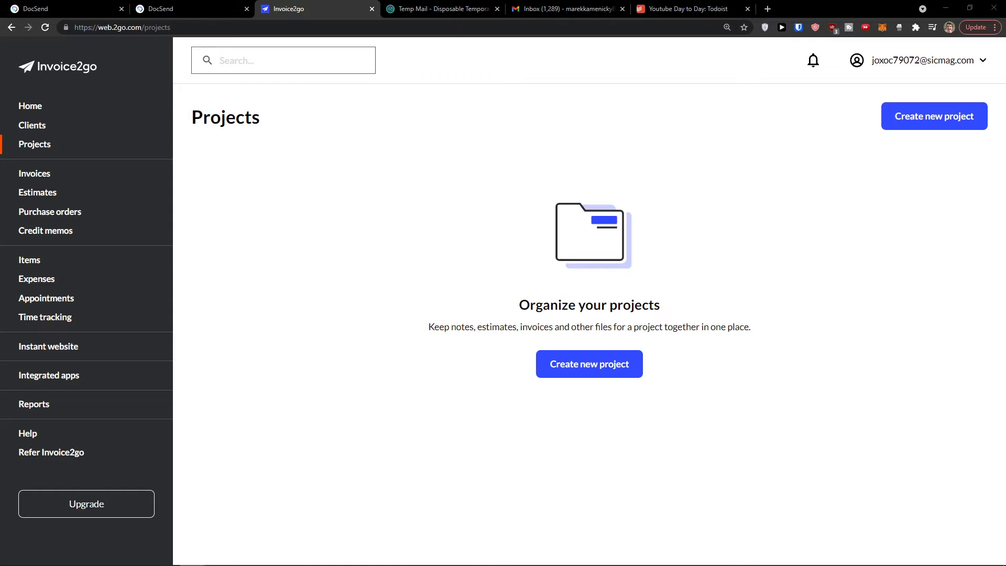
click(55, 177)
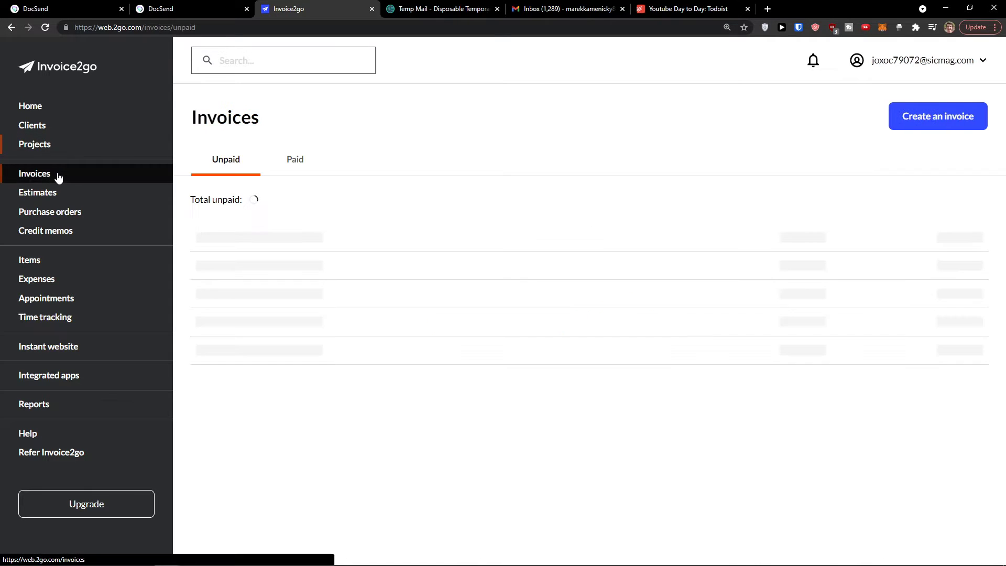
click(54, 194)
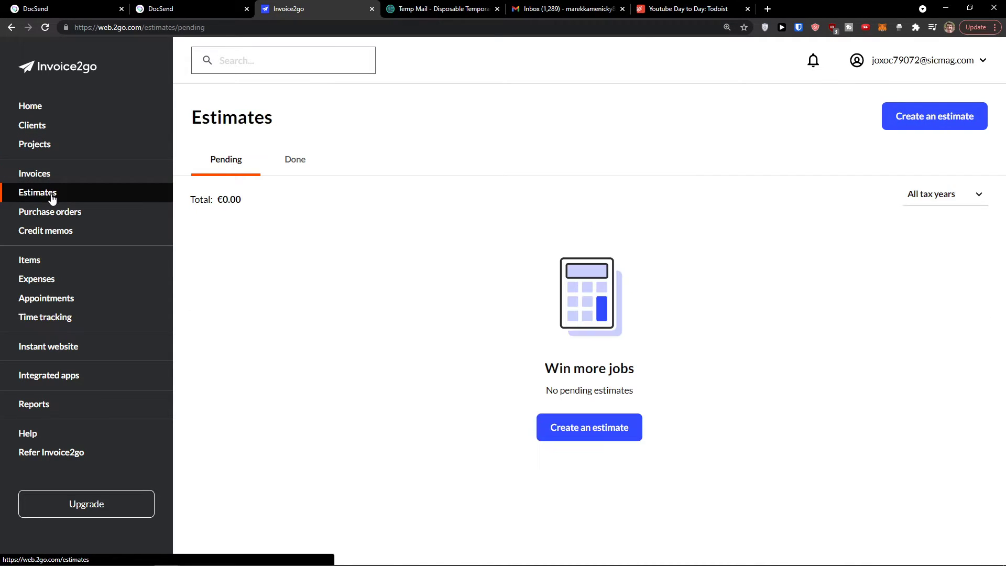
click(55, 217)
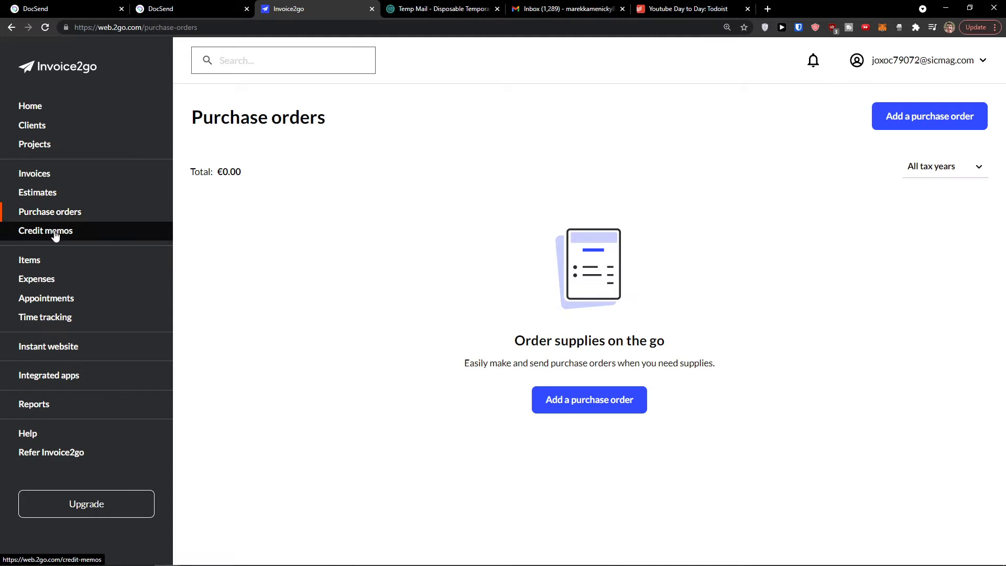
click(54, 232)
click(66, 266)
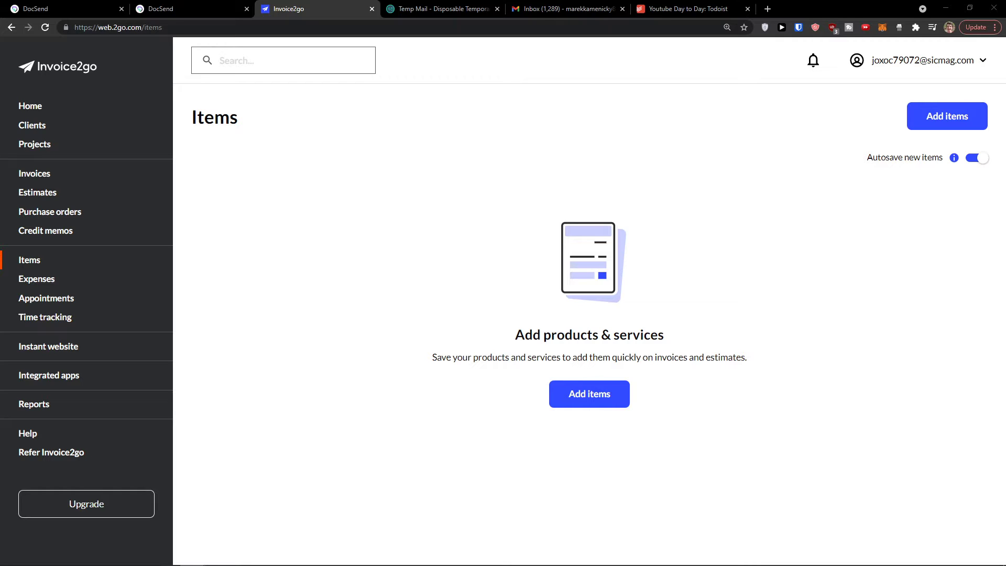
click(32, 130)
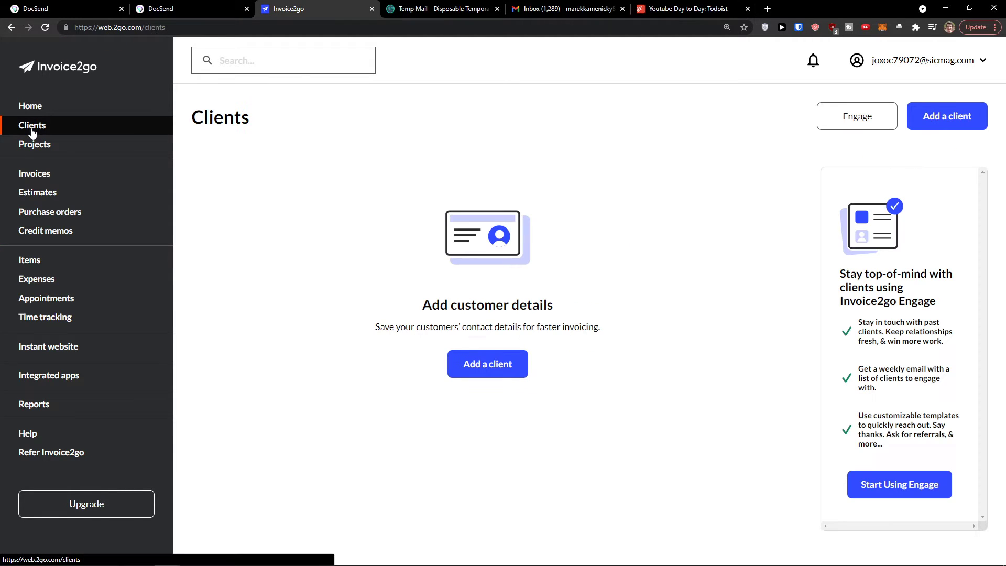
Step: Open the Add a client form and enter the client's name
click(486, 393)
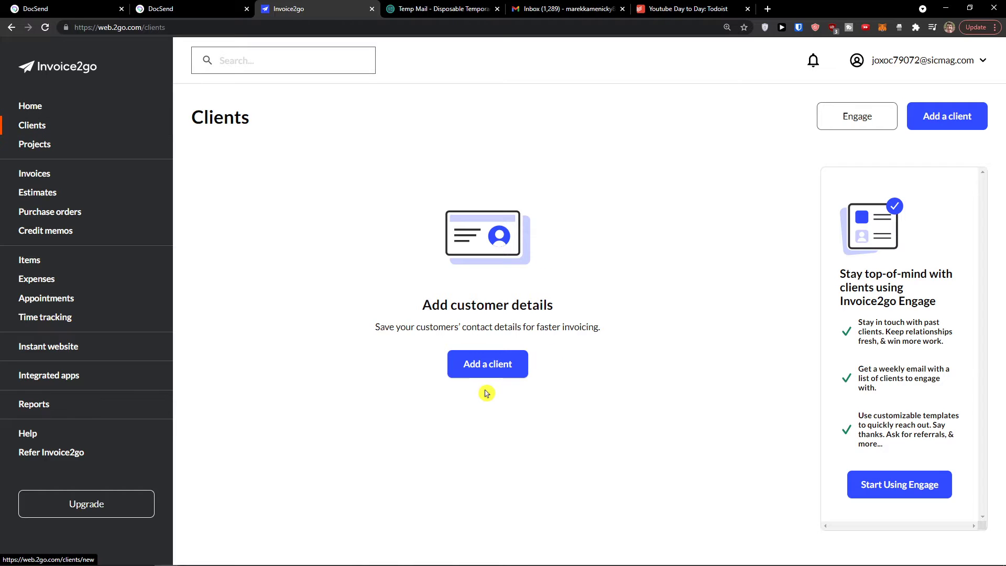
click(487, 375)
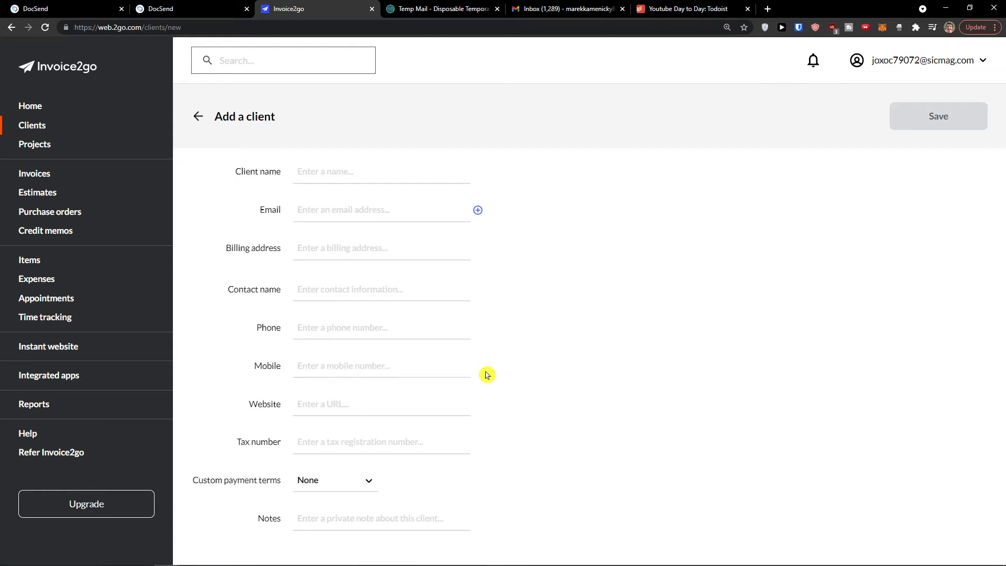
click(359, 177)
text(Marcus Client)
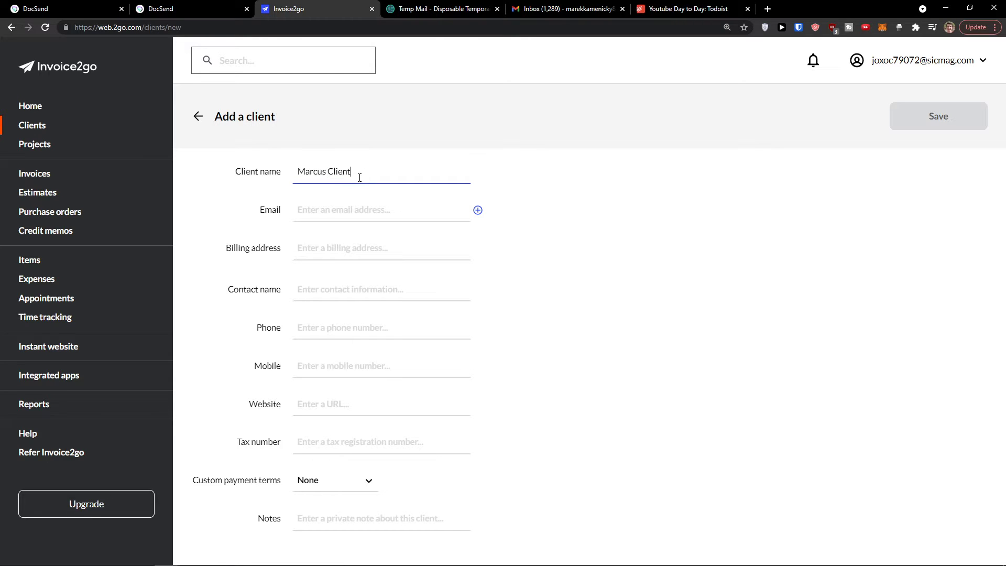
key(Tab)
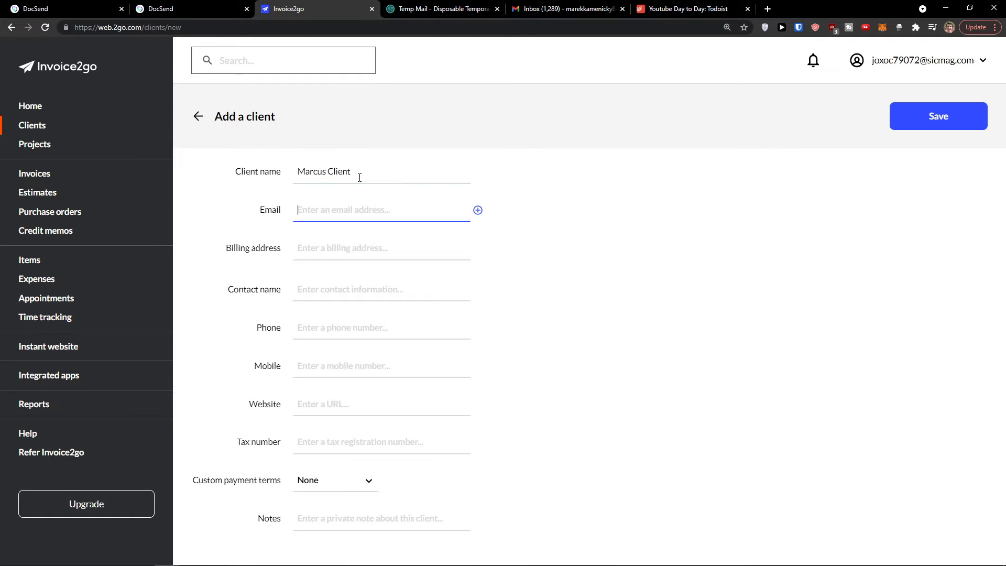
Step: Fill in the client's billing address
key(ctrl+plus)
click(423, 309)
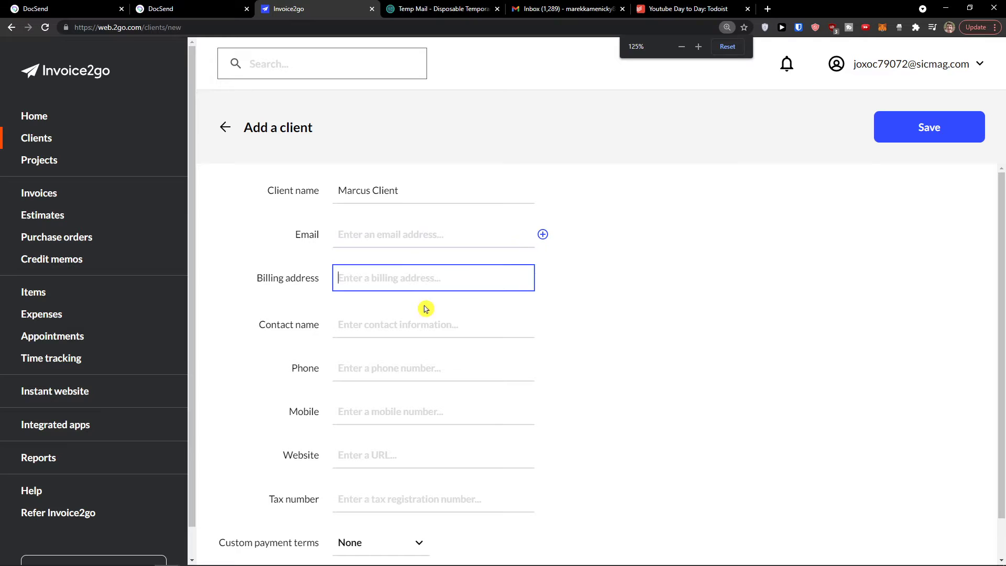
scroll(419, 315, down, 1)
text(C)
key(BackSpace)
text(Califor)
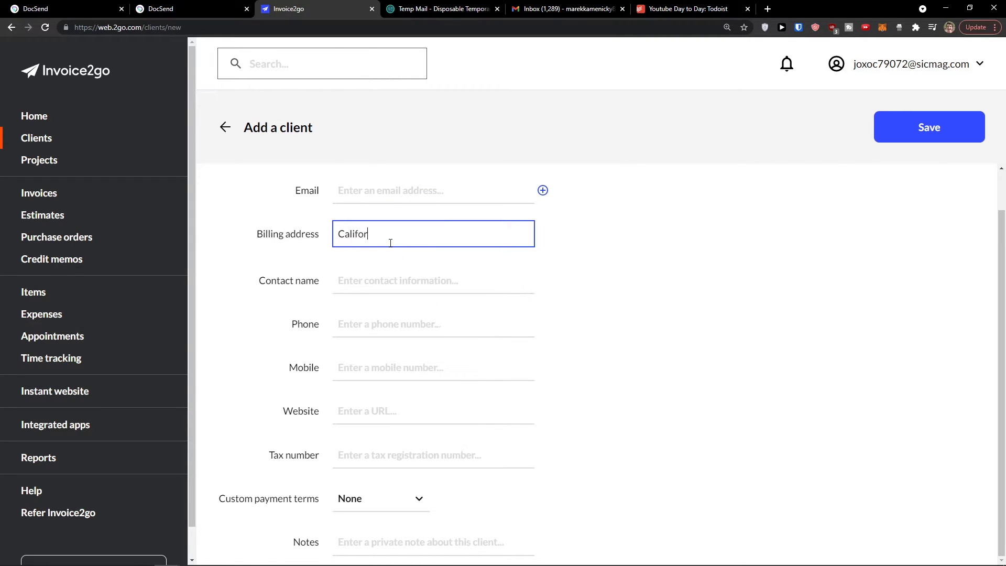
text(nia 101)
key(Tab)
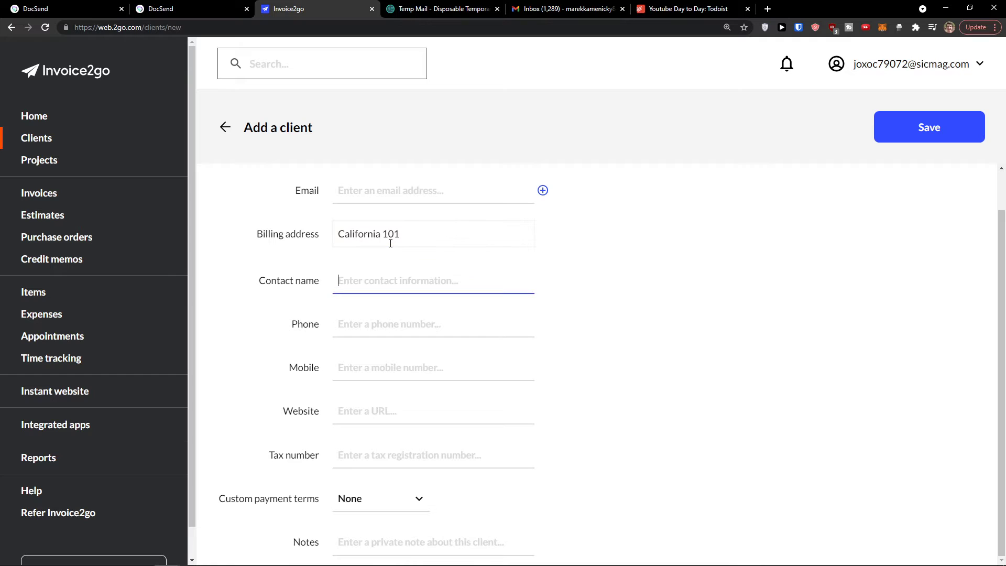
scroll(333, 315, up, 1)
scroll(307, 337, down, 1)
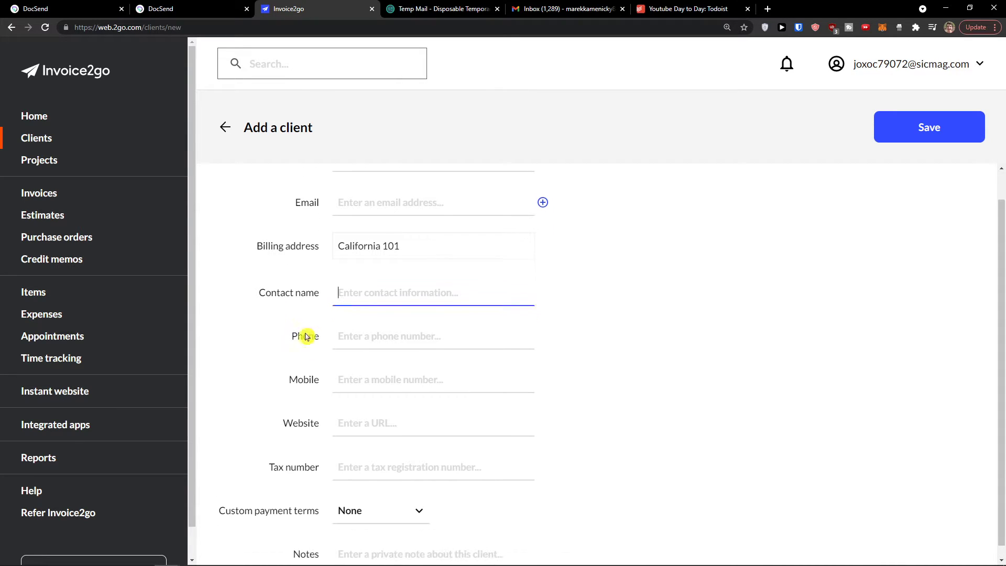
Step: Leave payment terms set to None and save the new client
click(344, 499)
click(264, 438)
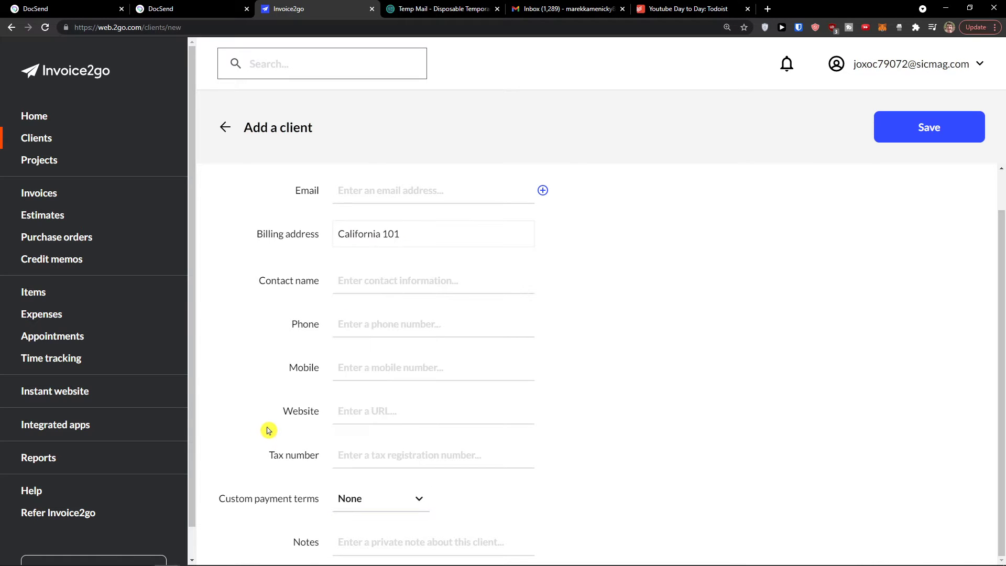
click(353, 446)
scroll(330, 460, up, 1)
click(309, 432)
click(309, 401)
click(312, 392)
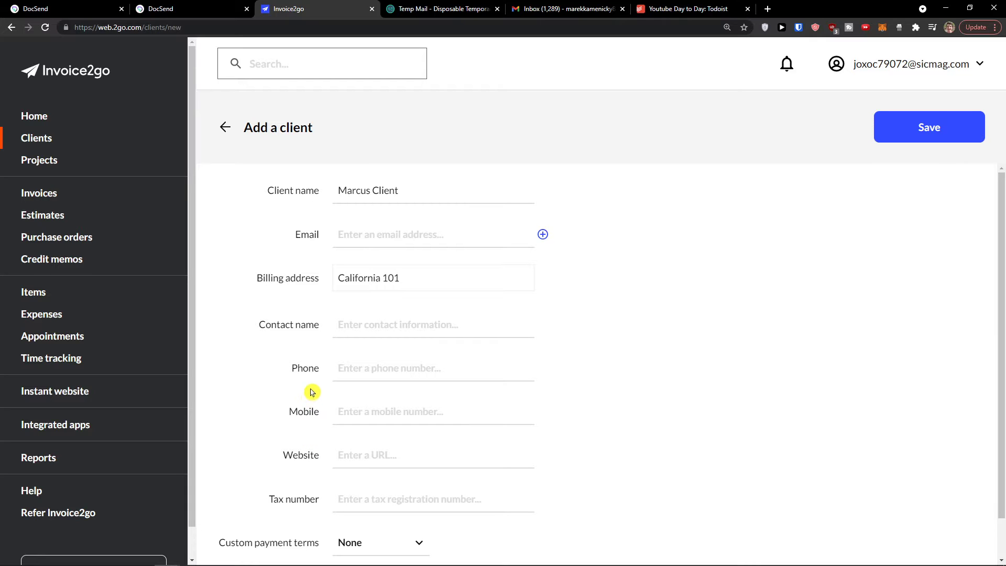
click(951, 119)
click(149, 309)
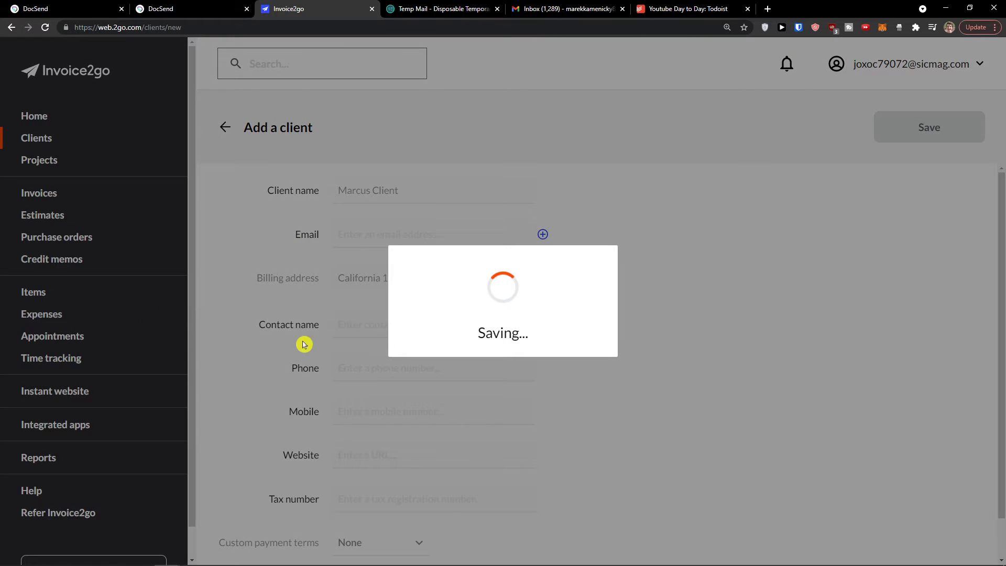
click(355, 353)
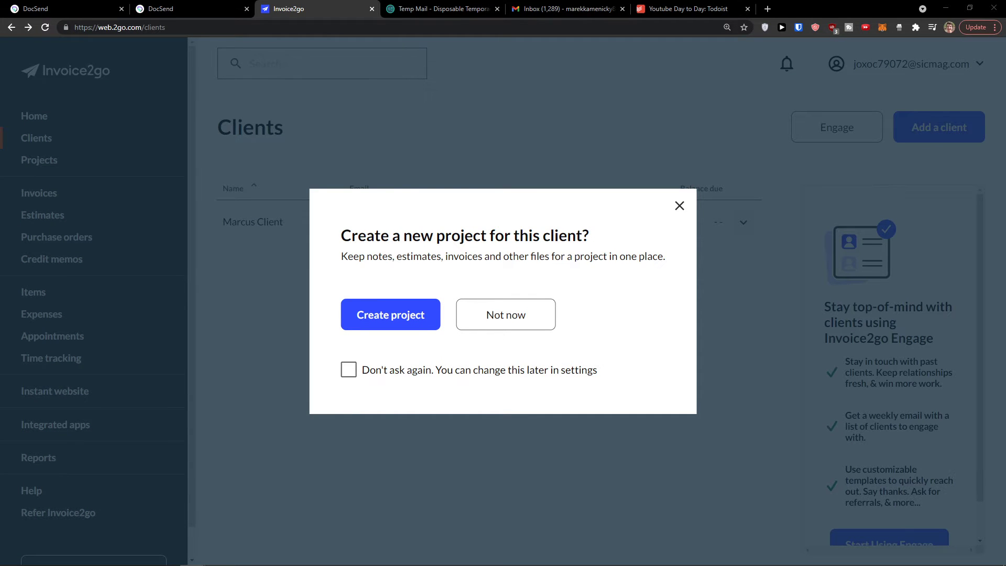
Step: Start a new project under Projects with the saved client chosen as its client
click(679, 206)
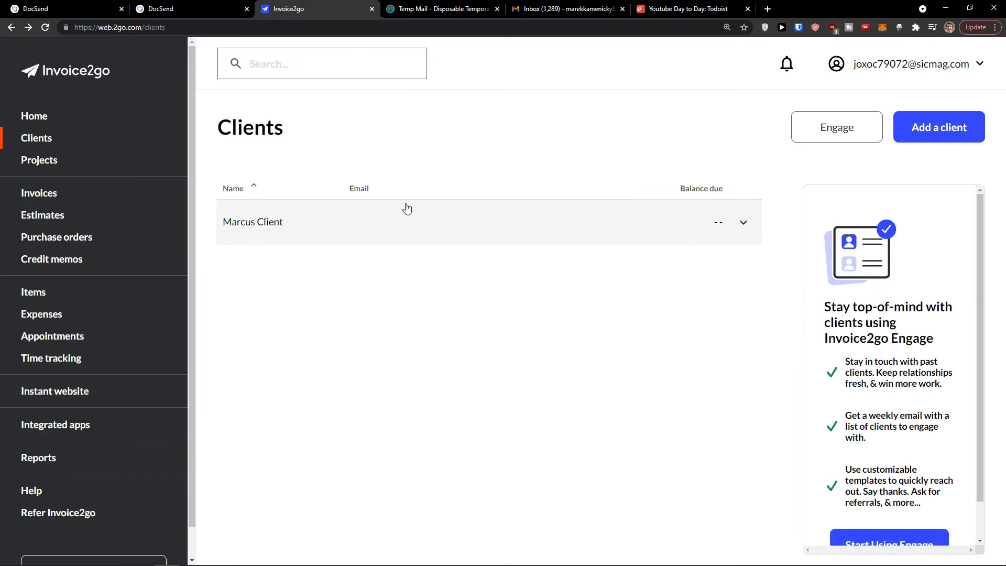
click(72, 167)
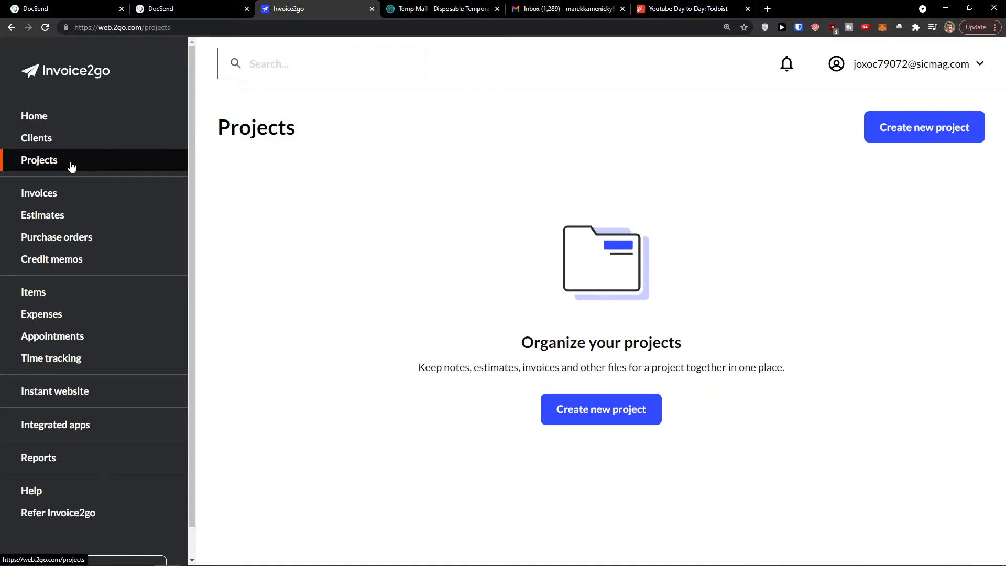
click(942, 134)
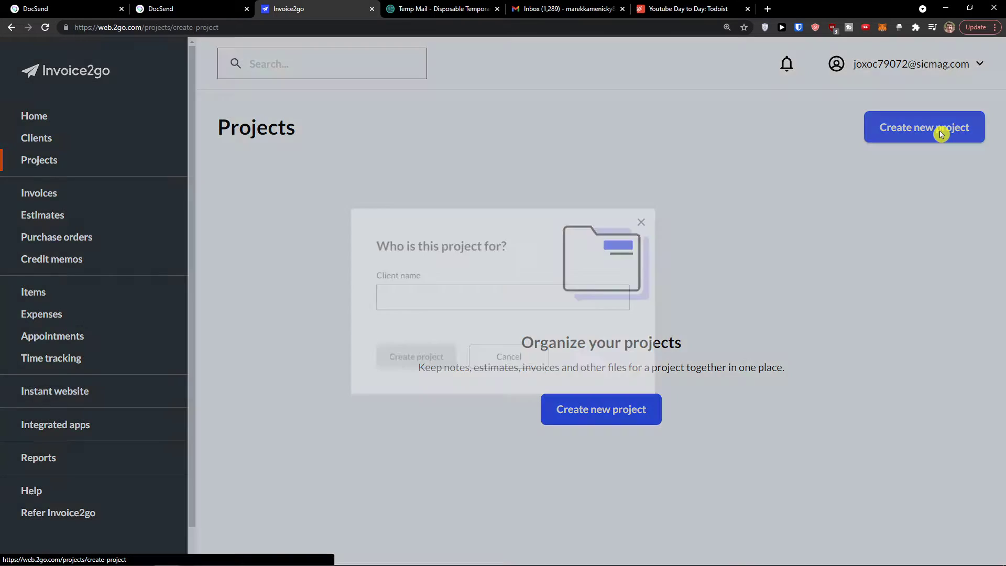
click(558, 295)
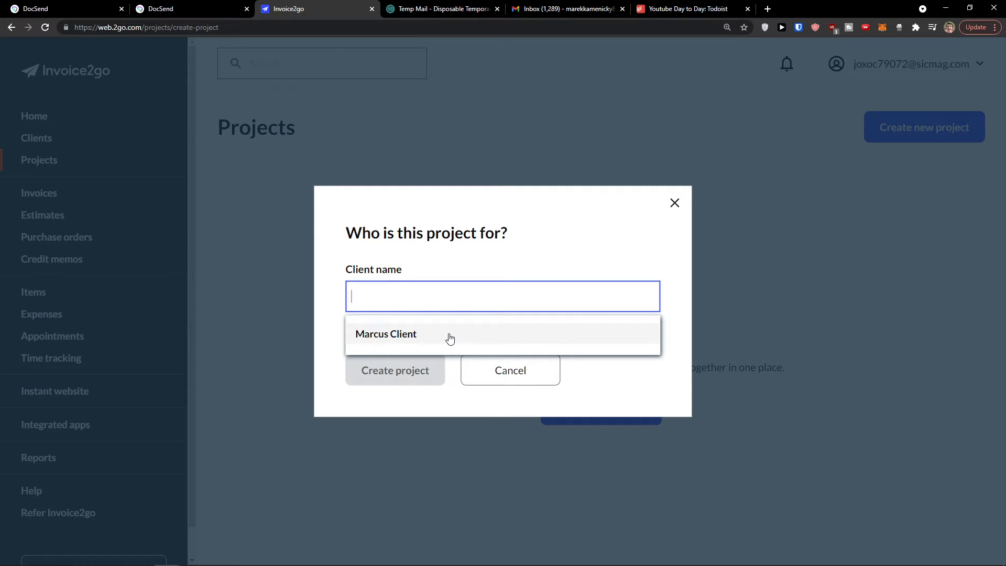
click(449, 339)
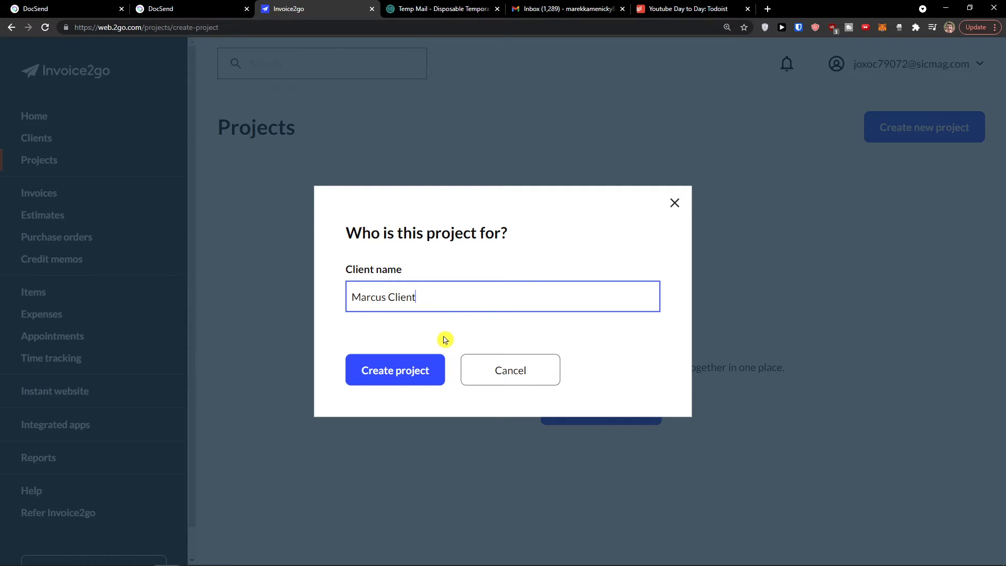
click(407, 369)
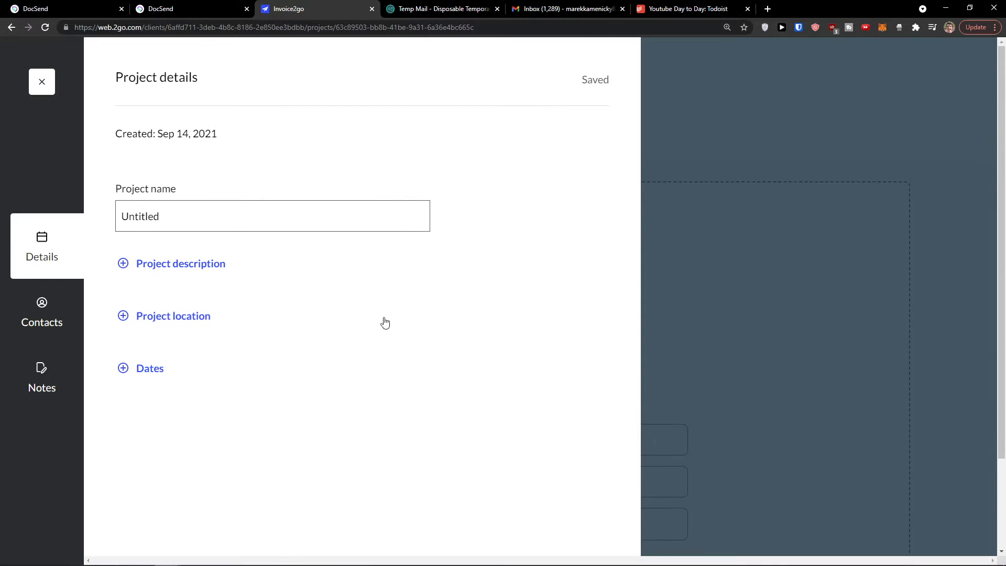
Step: Name the project 'Youtube Channel' and describe it as a project about creating videos on youtube
click(236, 218)
double_click(236, 218)
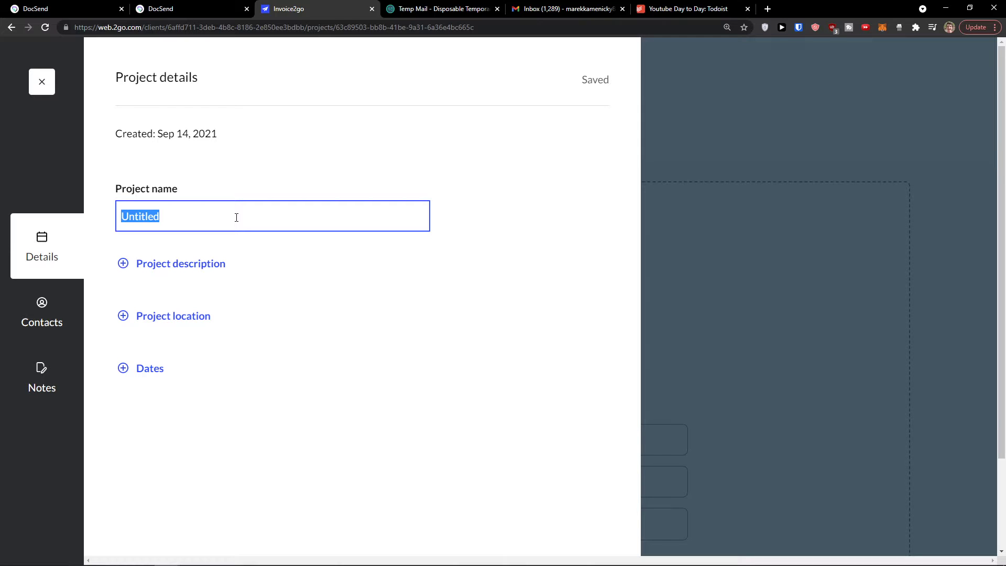
text(Youtube C)
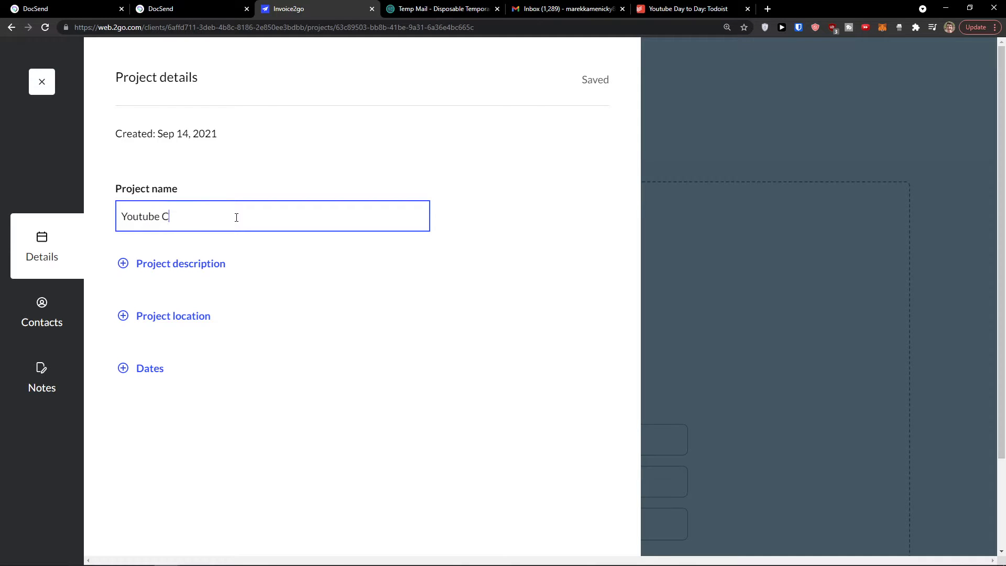
text(hannel)
click(203, 264)
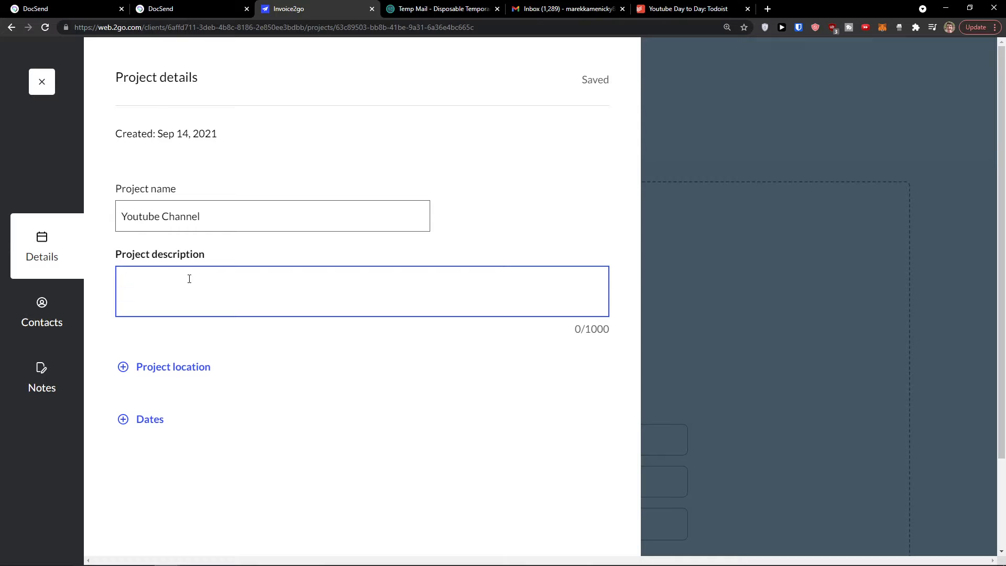
text(Youtube Channel is a project about c)
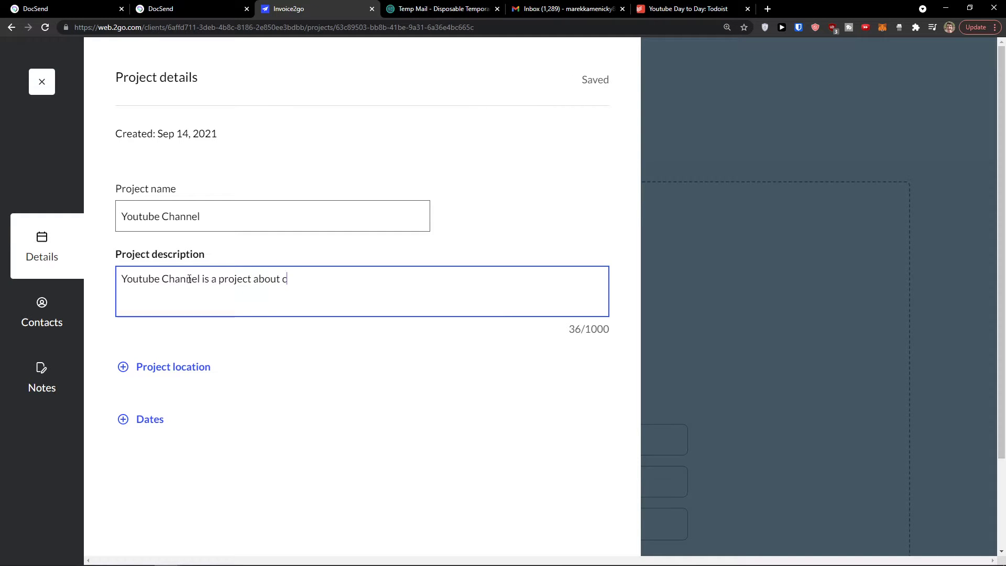
text(a project about creating videos on youtub)
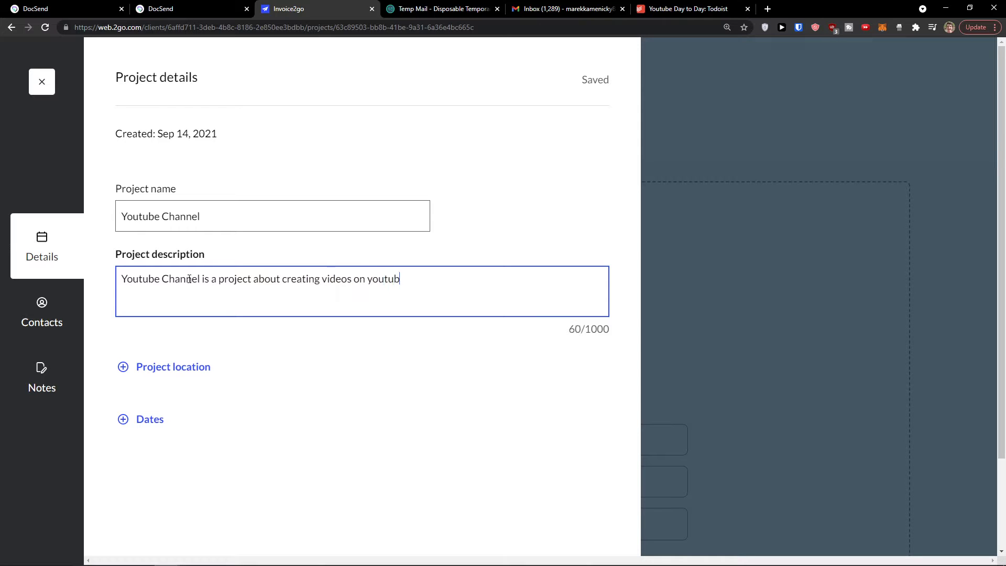
Step: Set the project location to 'Everywhere'
click(151, 366)
click(157, 384)
text(Everywhere)
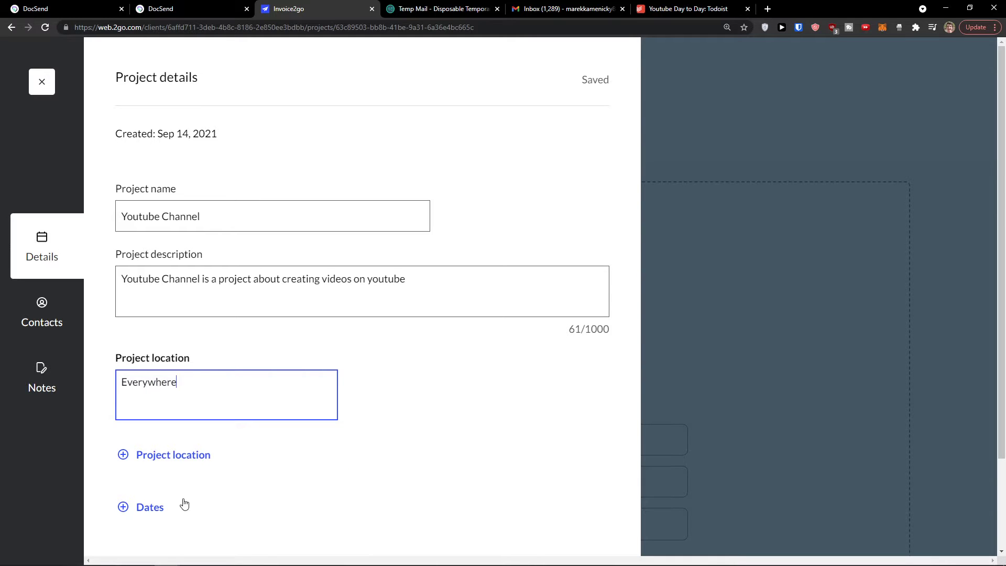
scroll(184, 503, down, 1)
scroll(143, 461, down, 1)
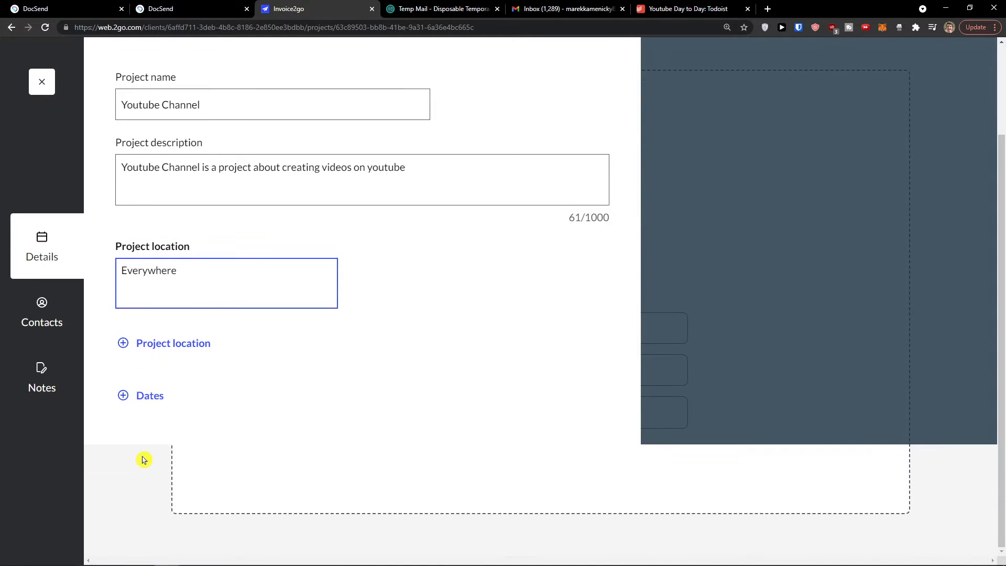
Step: Try the Dates pickers with start 2021-09-14 and end 2021-09-30
click(140, 401)
click(168, 415)
click(186, 321)
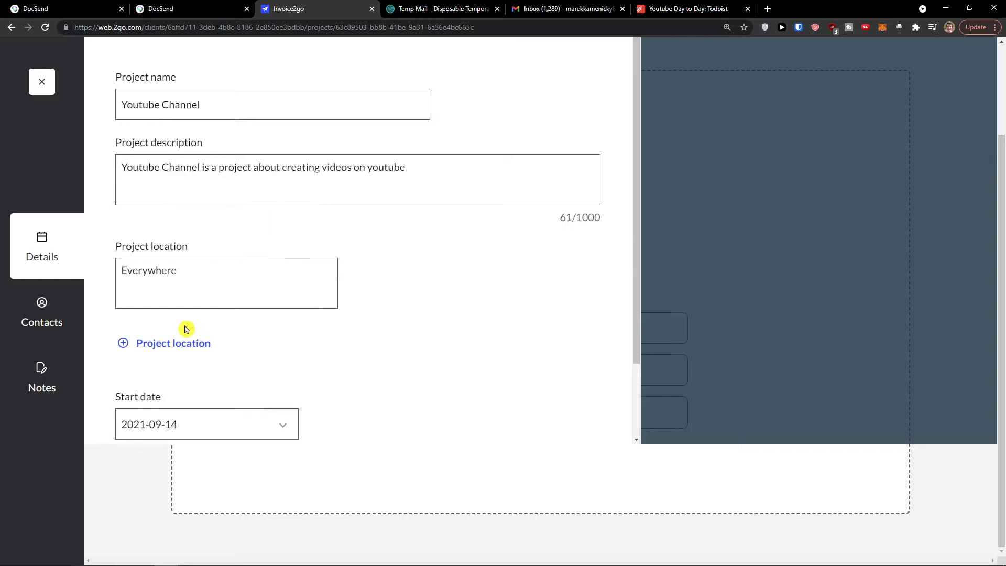
scroll(227, 377, down, 2)
click(196, 414)
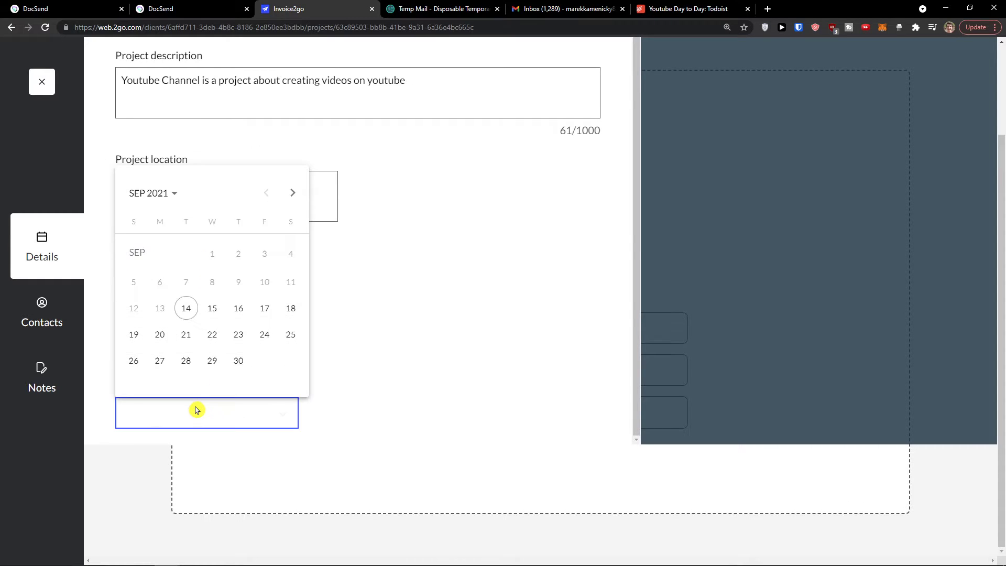
click(233, 361)
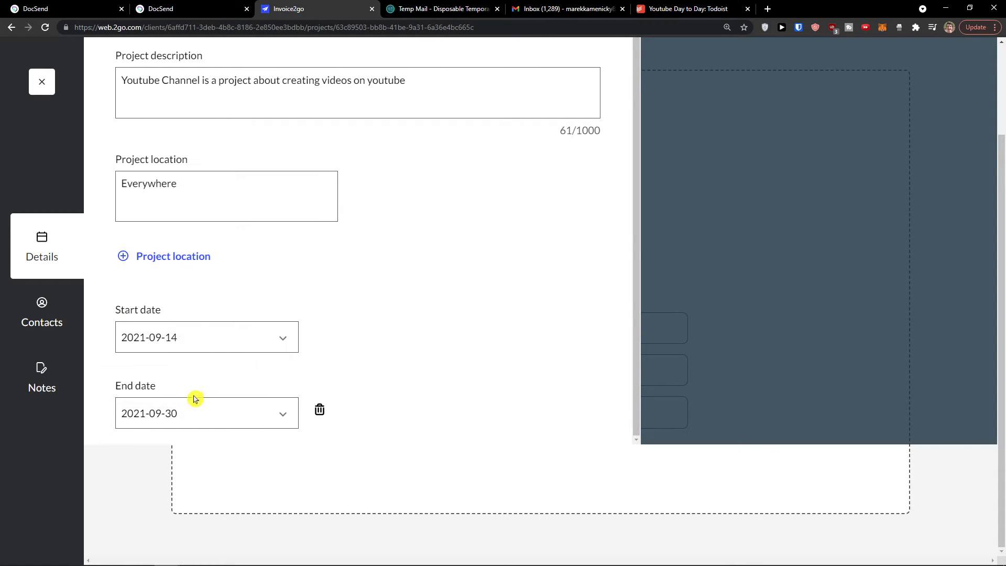
scroll(166, 393, up, 2)
scroll(160, 395, up, 2)
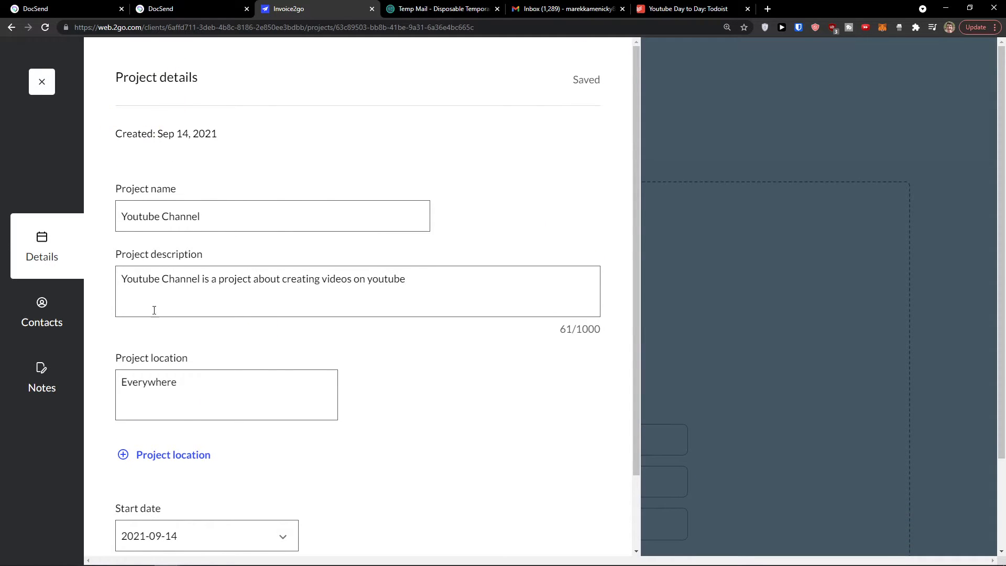
scroll(154, 309, down, 2)
Step: Look through the project's contacts and notes, then close the project details panel
click(48, 304)
scroll(220, 279, down, 2)
scroll(148, 130, up, 2)
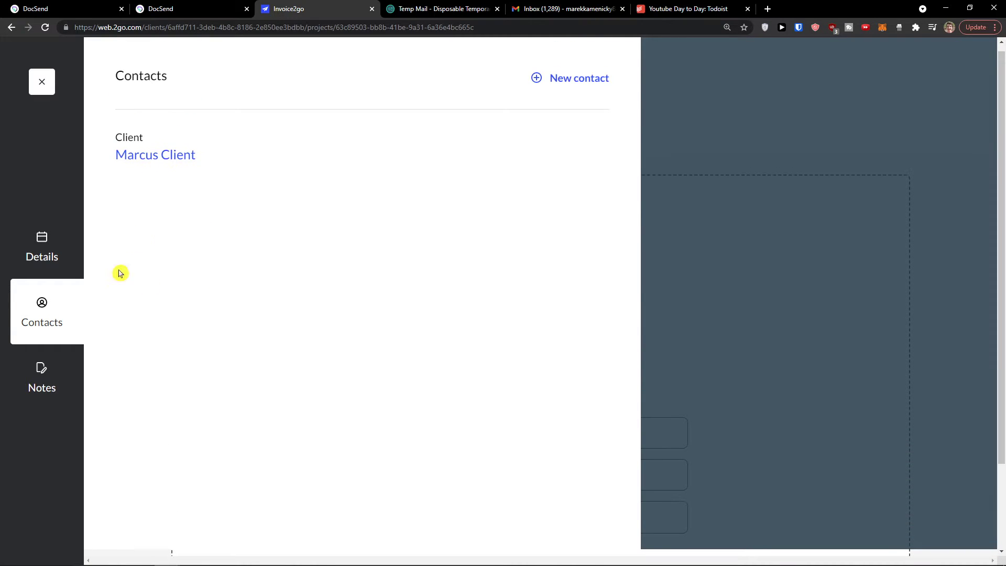
click(30, 394)
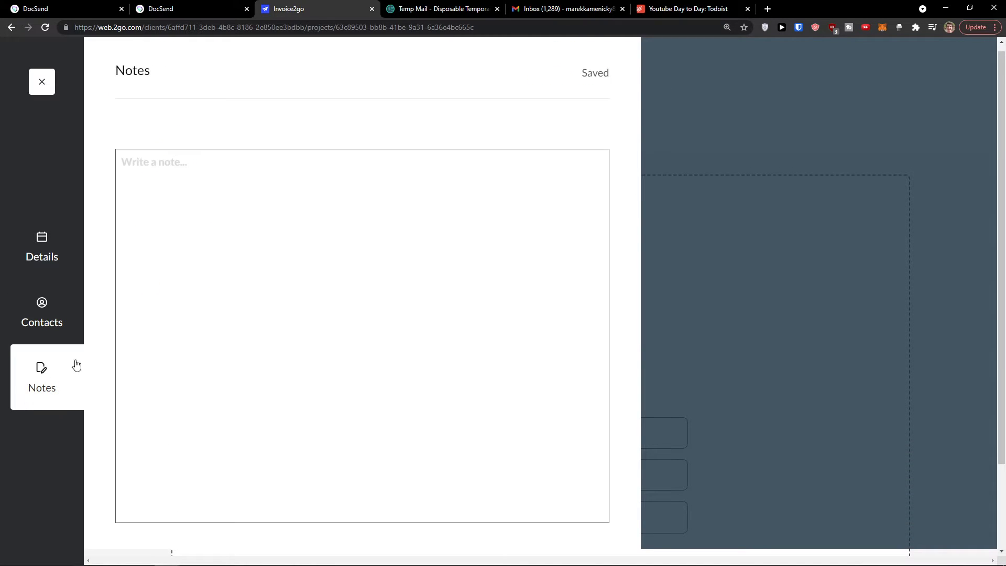
click(65, 260)
scroll(226, 339, down, 4)
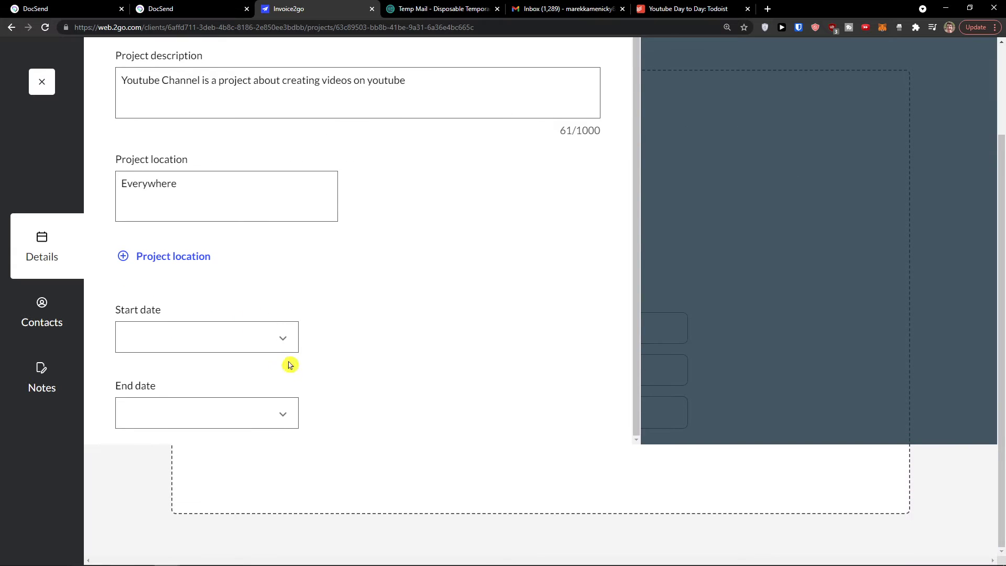
scroll(365, 386, up, 4)
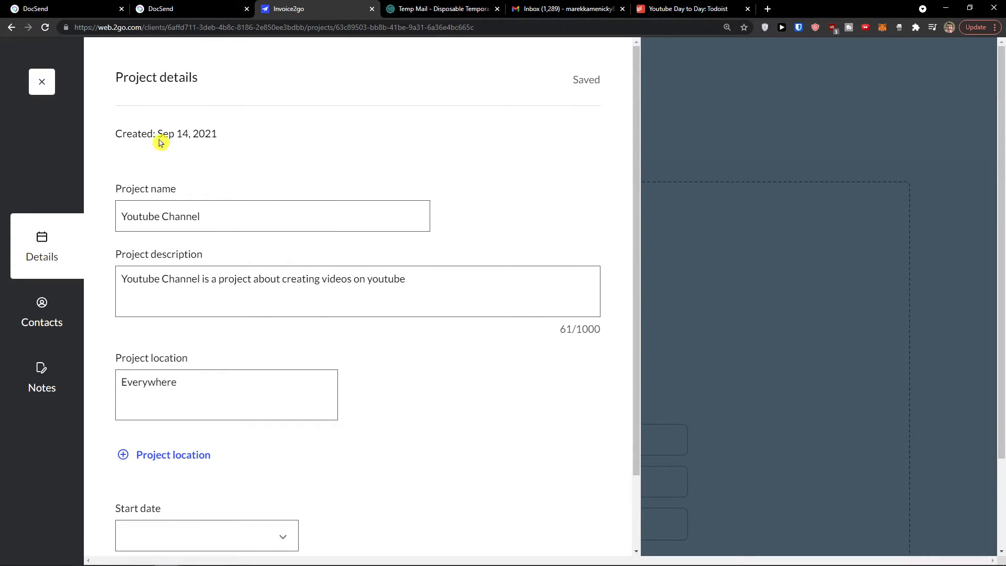
click(44, 83)
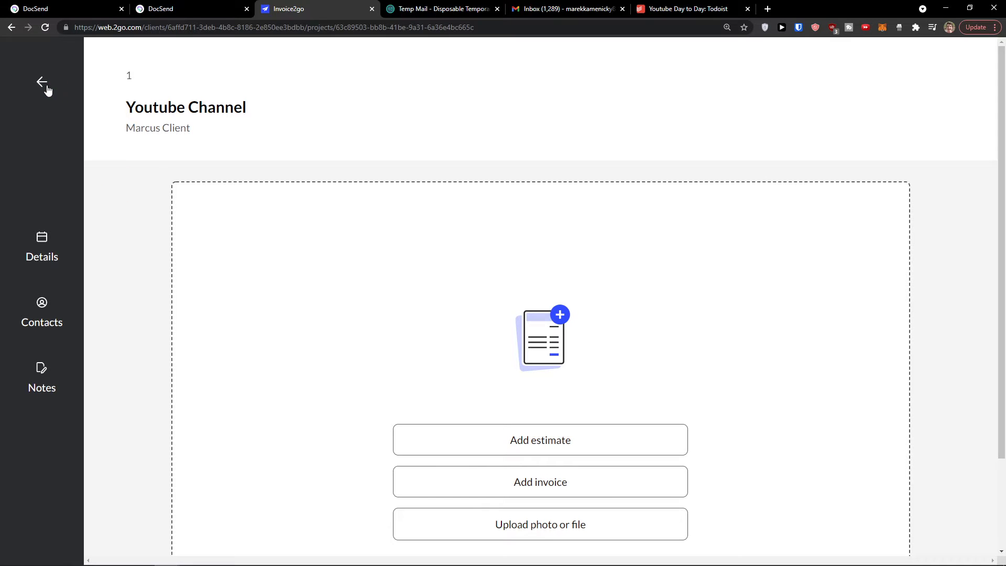
Step: Revisit the Youtube Channel project, then move through Invoices to the empty Items page
click(44, 85)
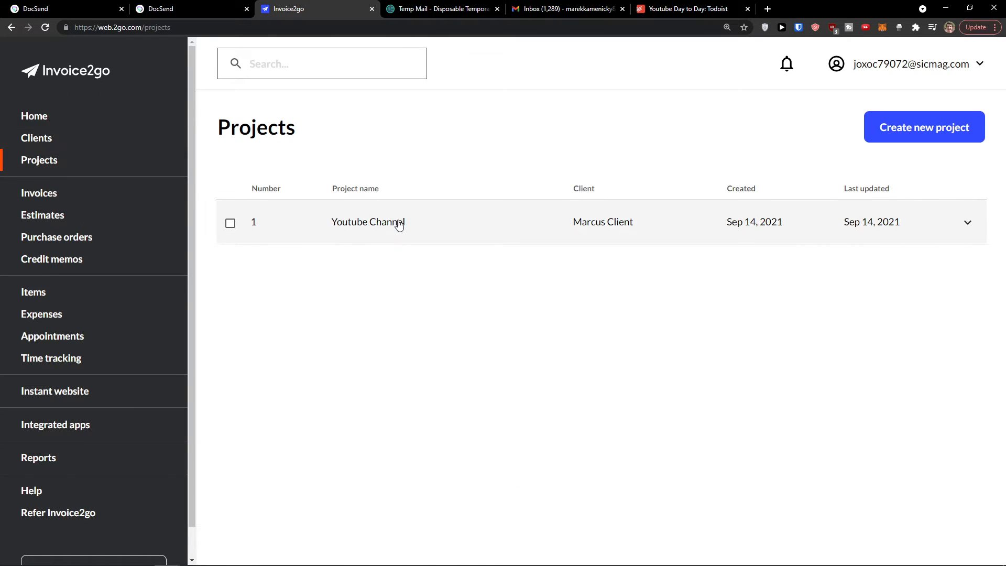
click(412, 224)
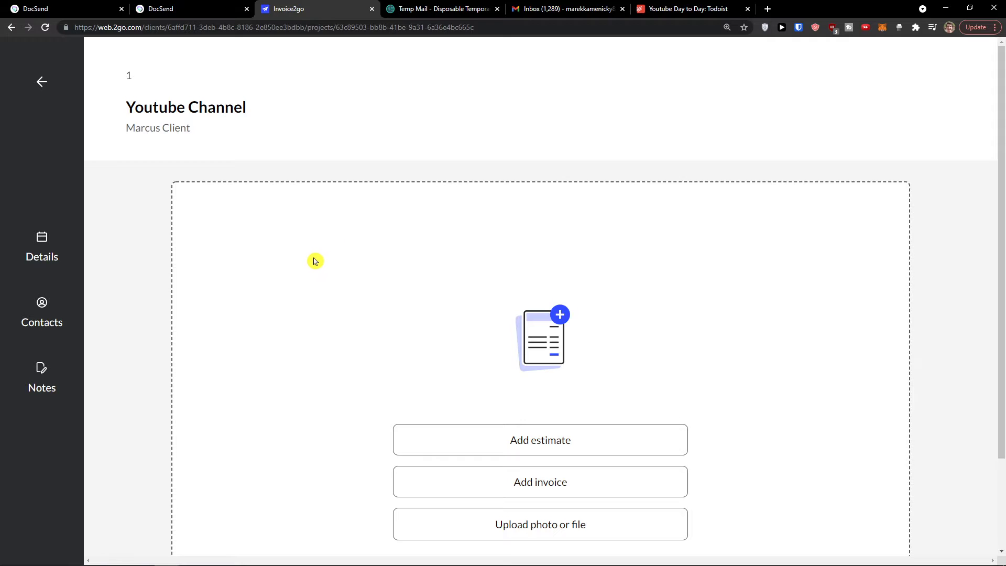
scroll(311, 261, down, 2)
scroll(308, 261, up, 1)
scroll(220, 276, down, 2)
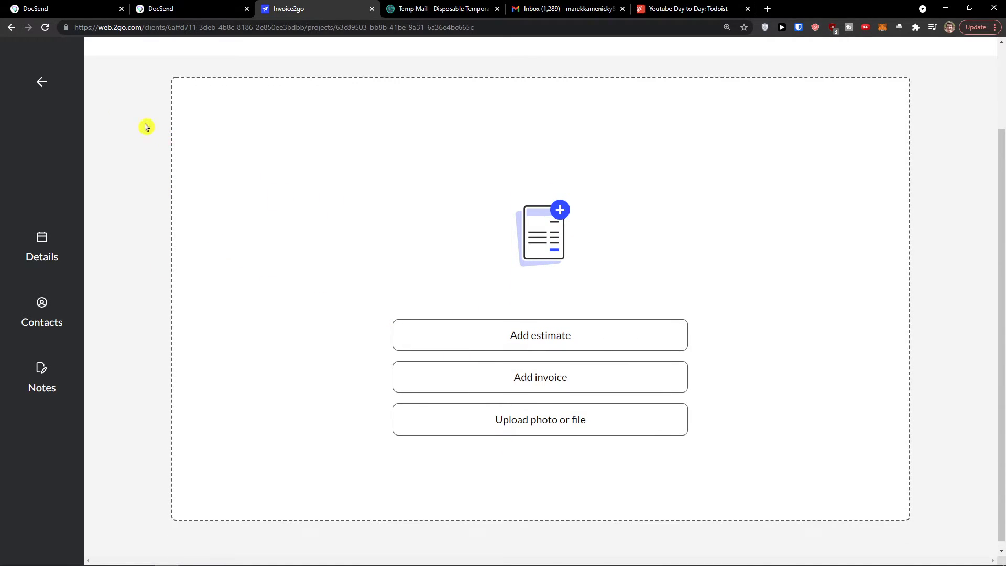
click(42, 82)
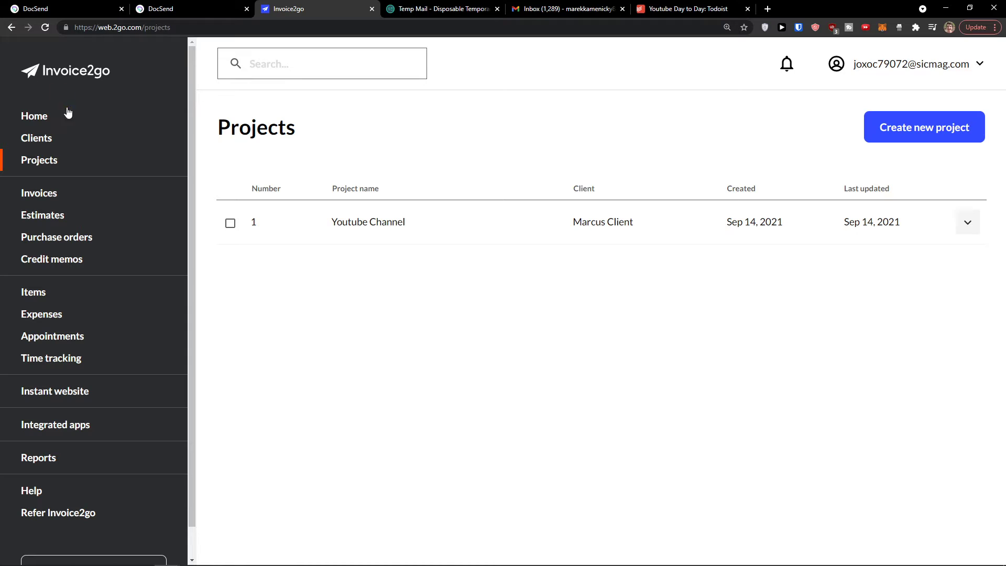
click(57, 200)
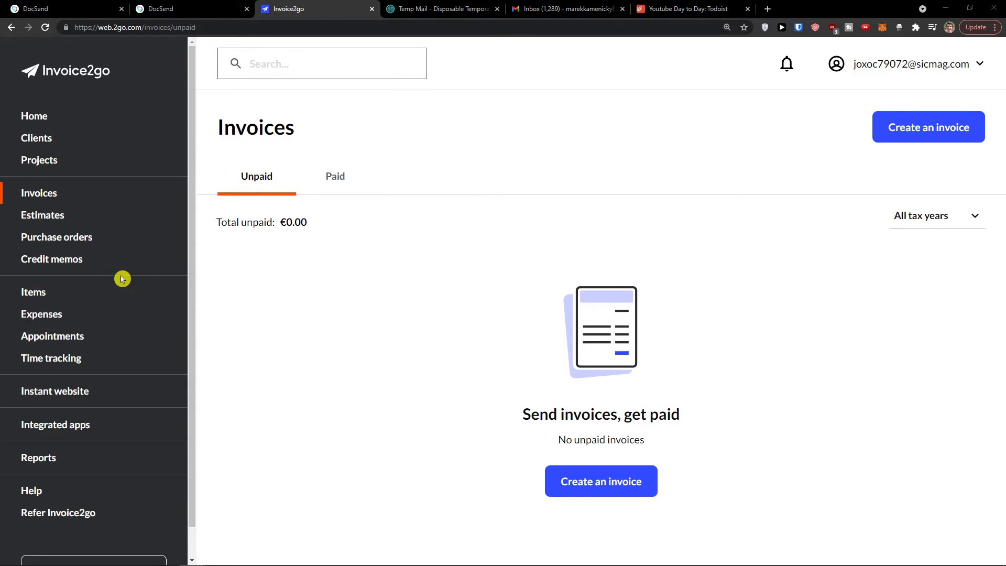
click(82, 292)
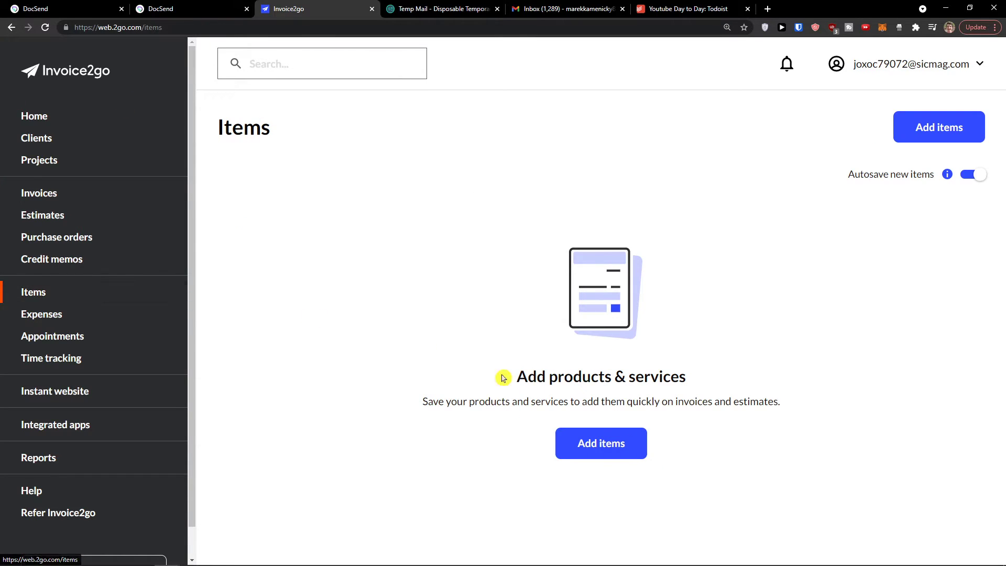
Step: Add a 'Youtube Video' item at a €100.00 rate with unit type None, and save it
click(607, 443)
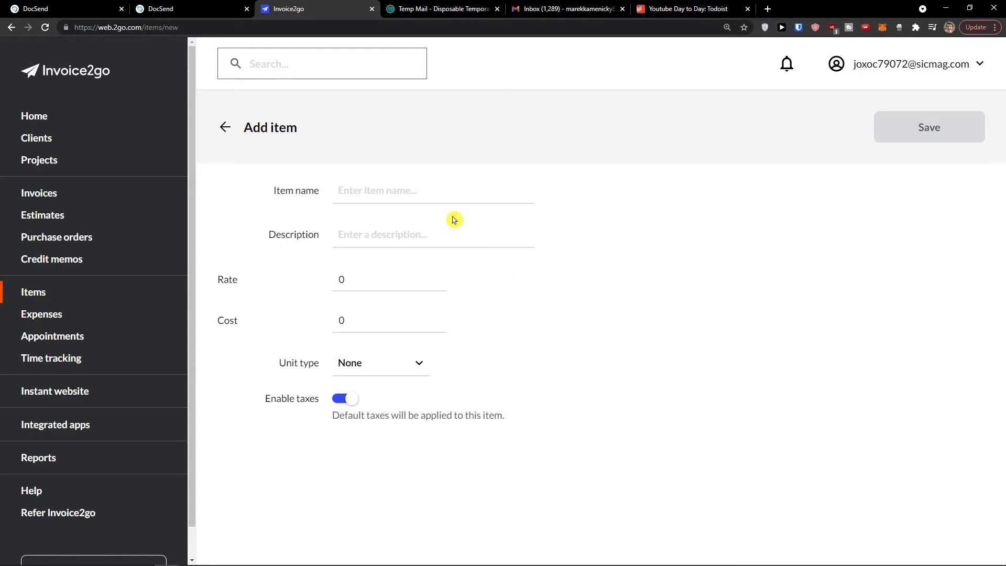
click(432, 190)
text(Youtube Video)
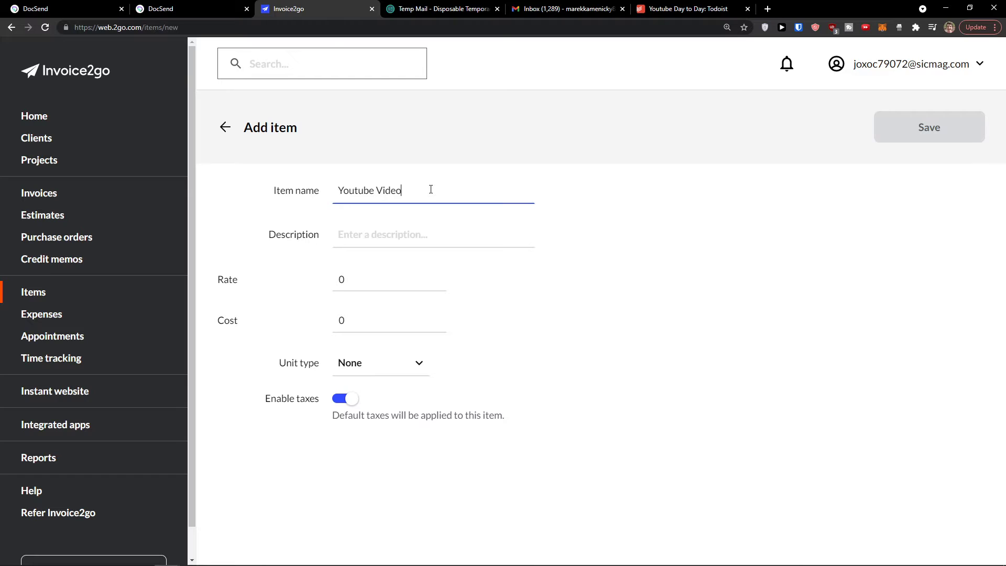
key(Tab)
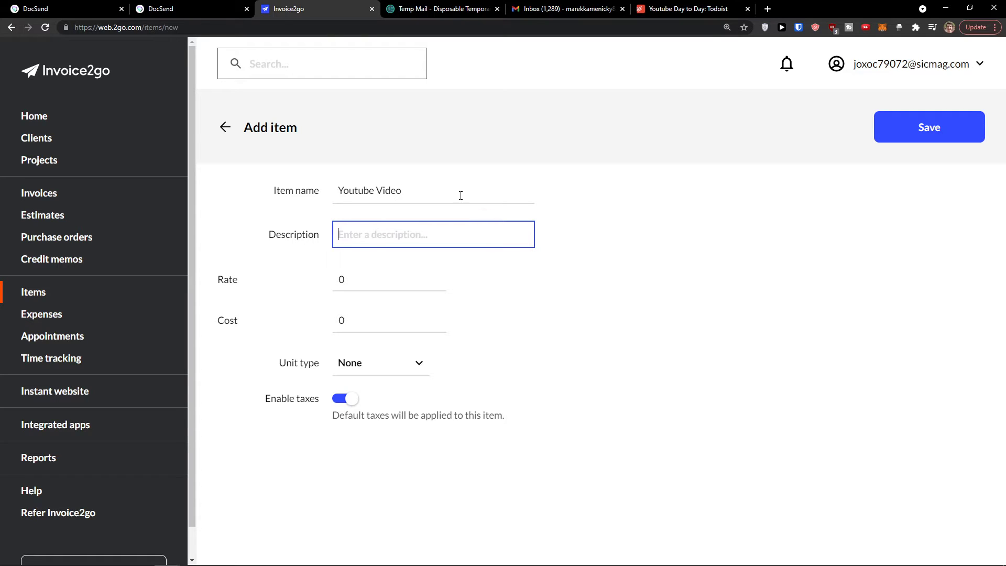
click(372, 279)
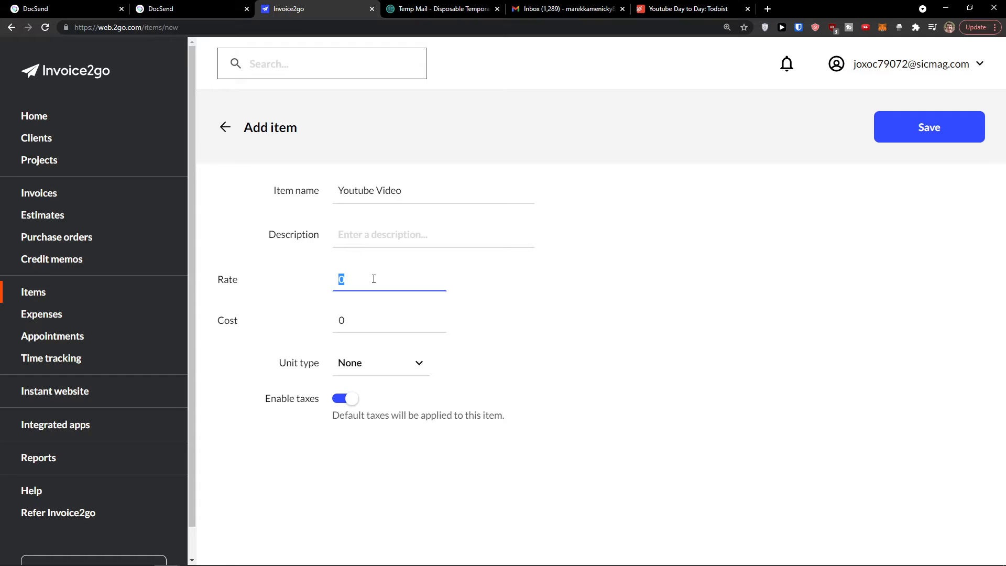
click(517, 324)
click(352, 295)
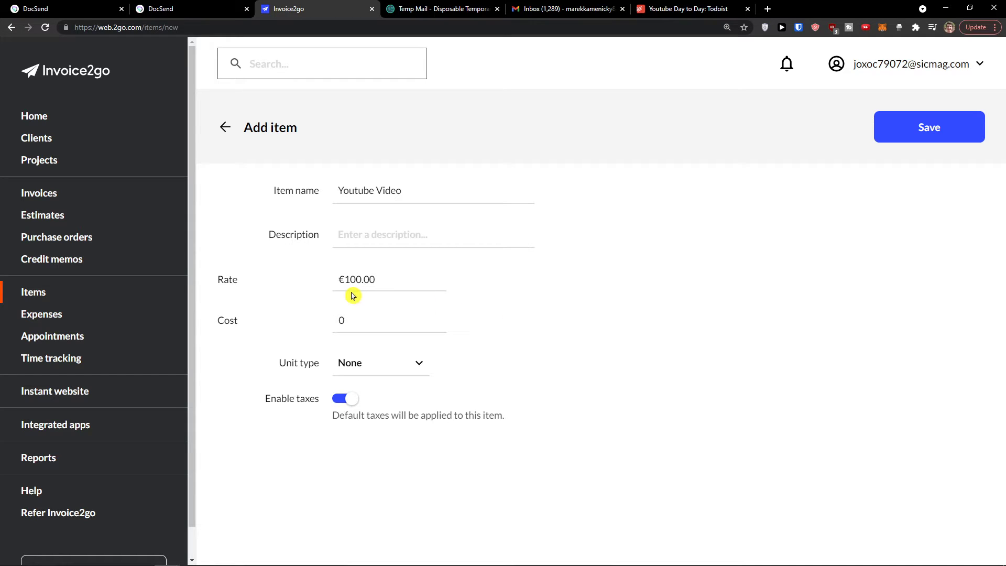
click(386, 362)
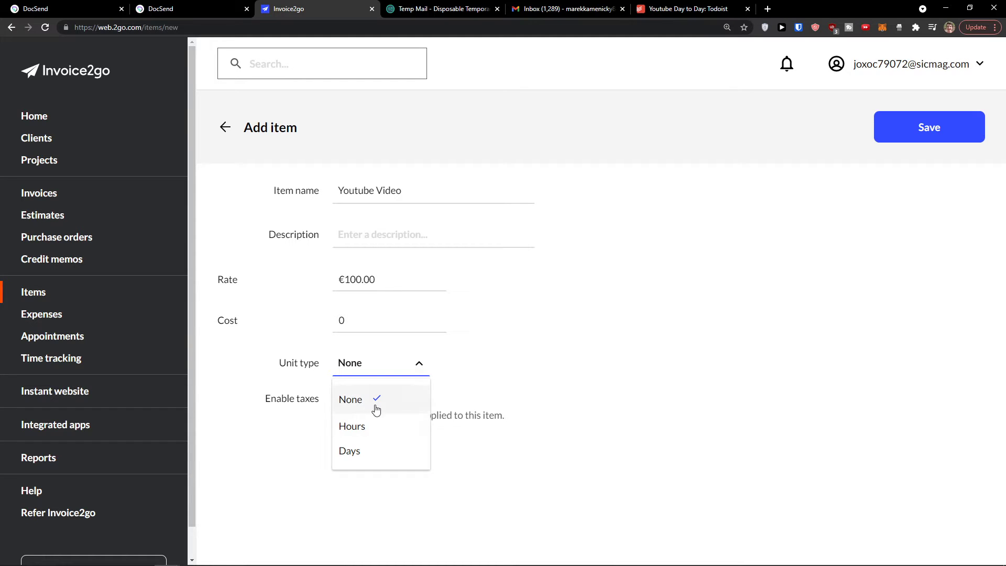
click(241, 423)
click(289, 390)
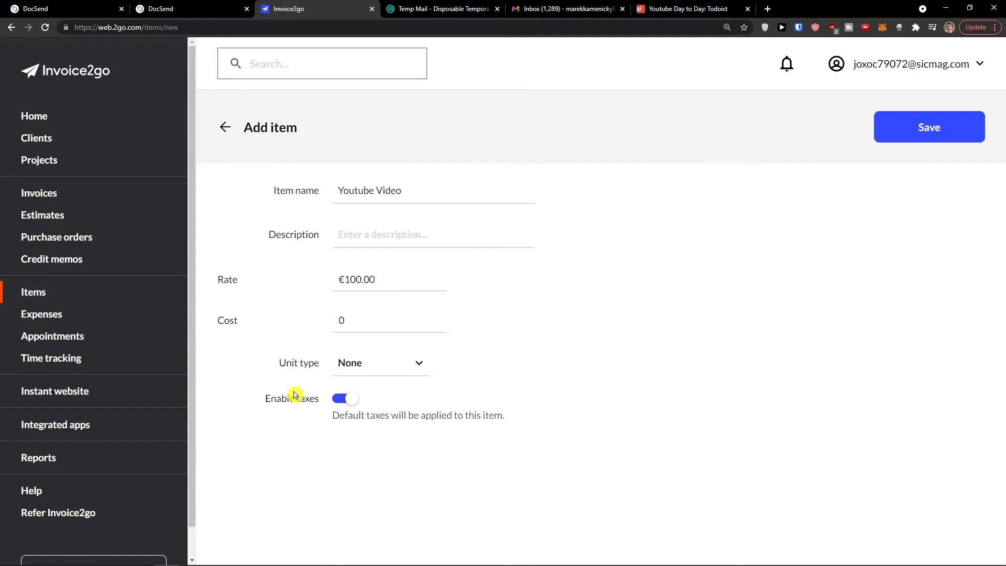
click(932, 140)
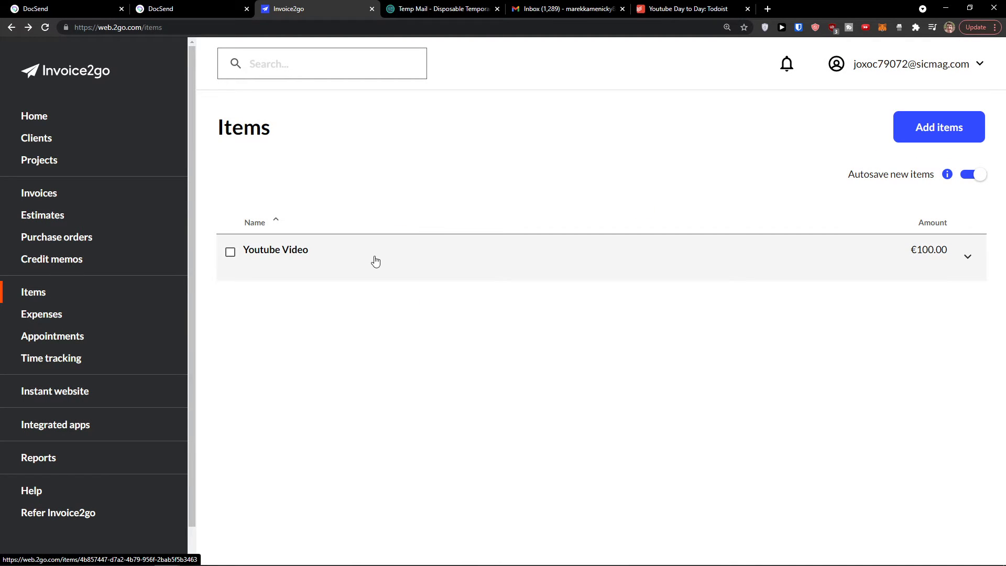
Step: Create invoice #1 and fill in the saved client's name and billing address
click(78, 197)
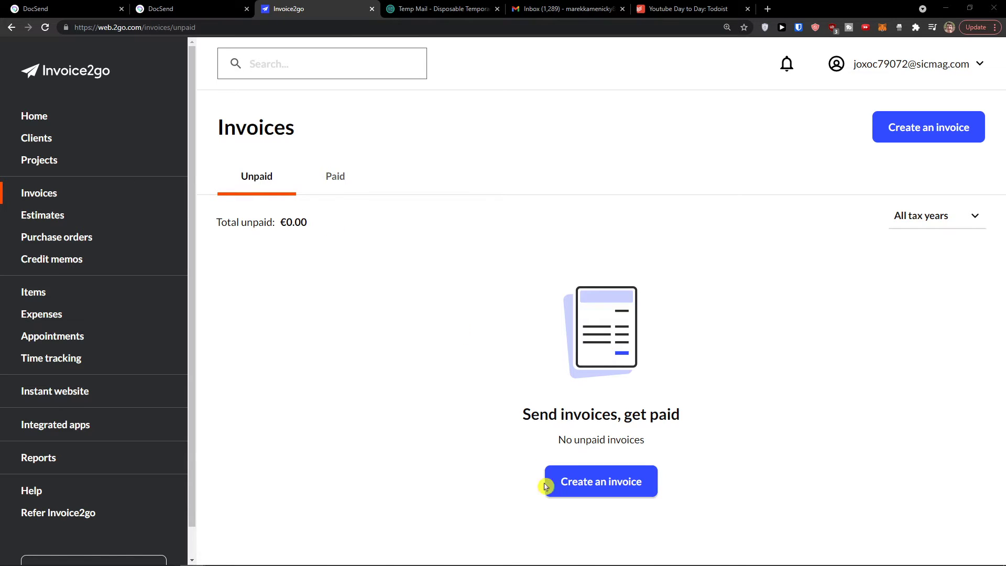
click(578, 488)
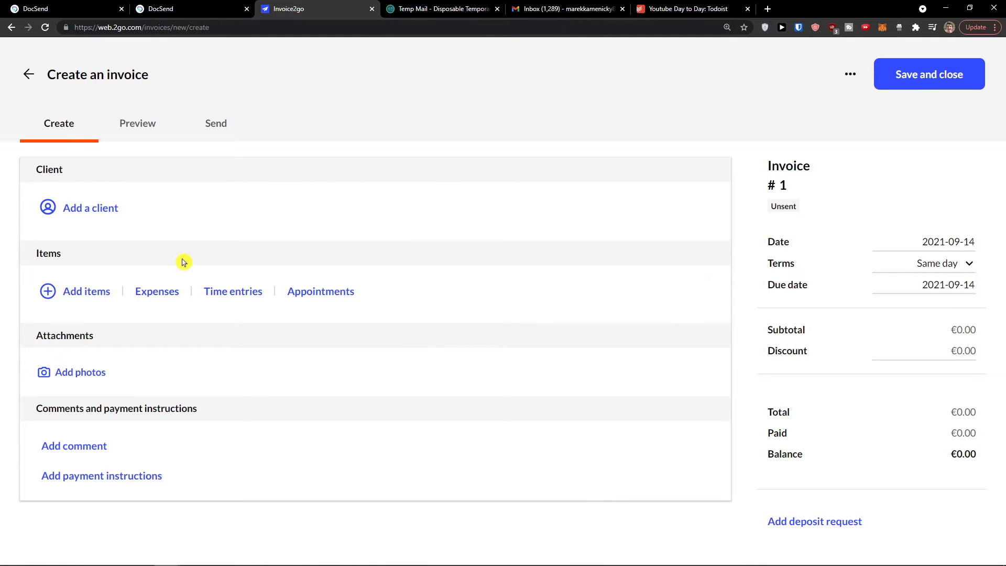
click(88, 211)
click(203, 264)
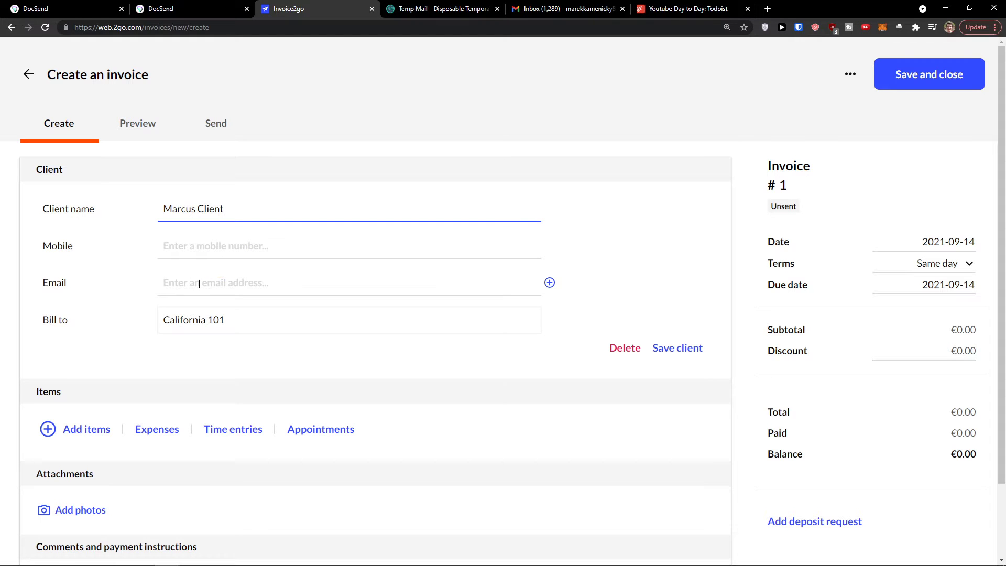
scroll(206, 265, down, 1)
scroll(207, 265, up, 1)
scroll(208, 267, down, 2)
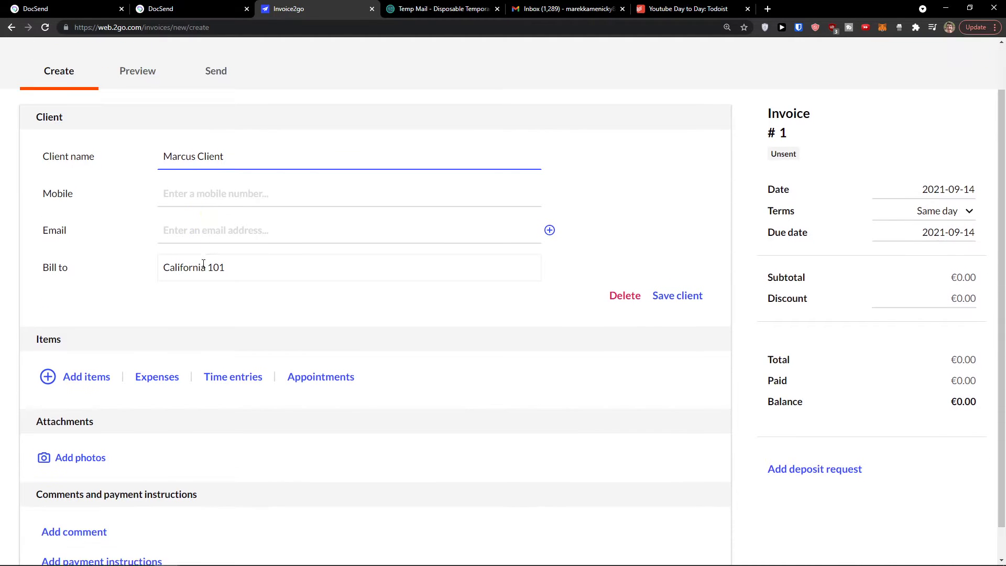
scroll(202, 265, up, 1)
scroll(188, 294, down, 1)
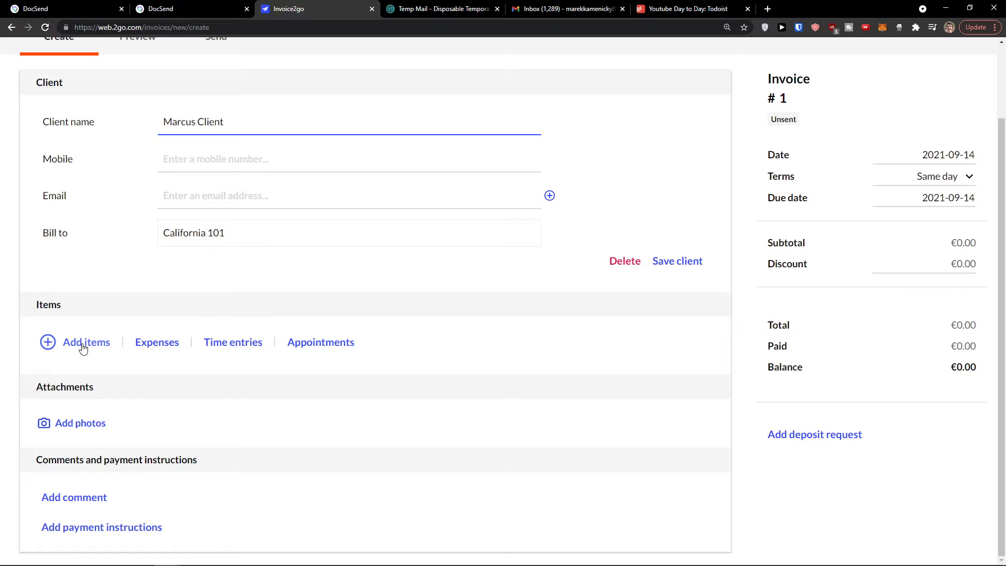
Step: Add a Youtube Video line with quantity 5, tick DPH 20%, and save it
click(83, 347)
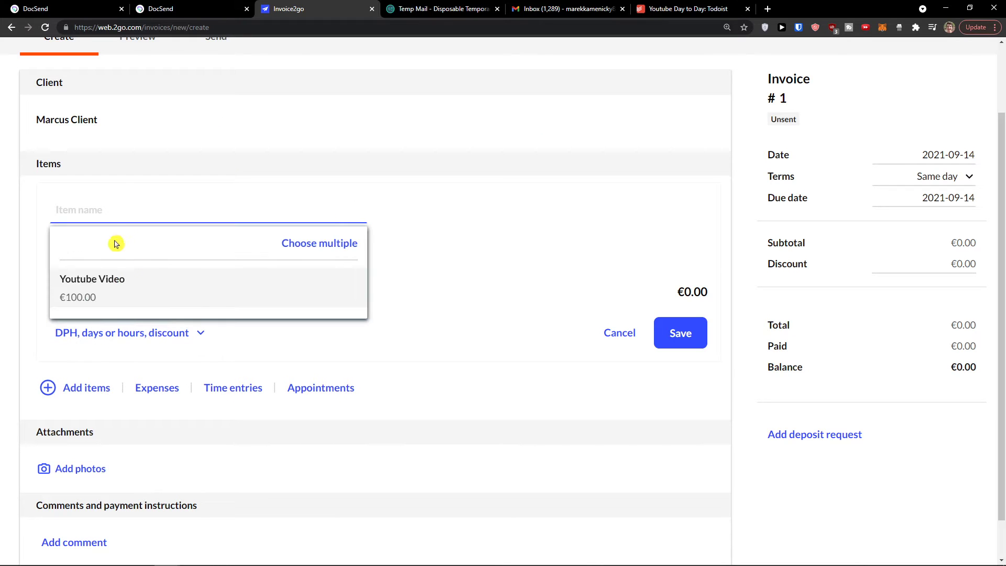
click(103, 280)
scroll(131, 306, down, 1)
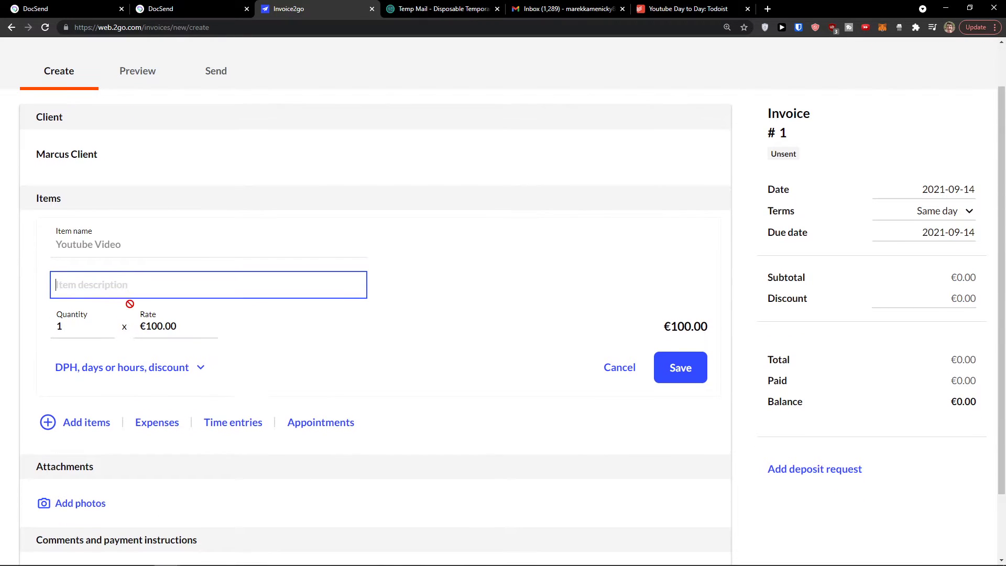
drag(96, 330, 44, 332)
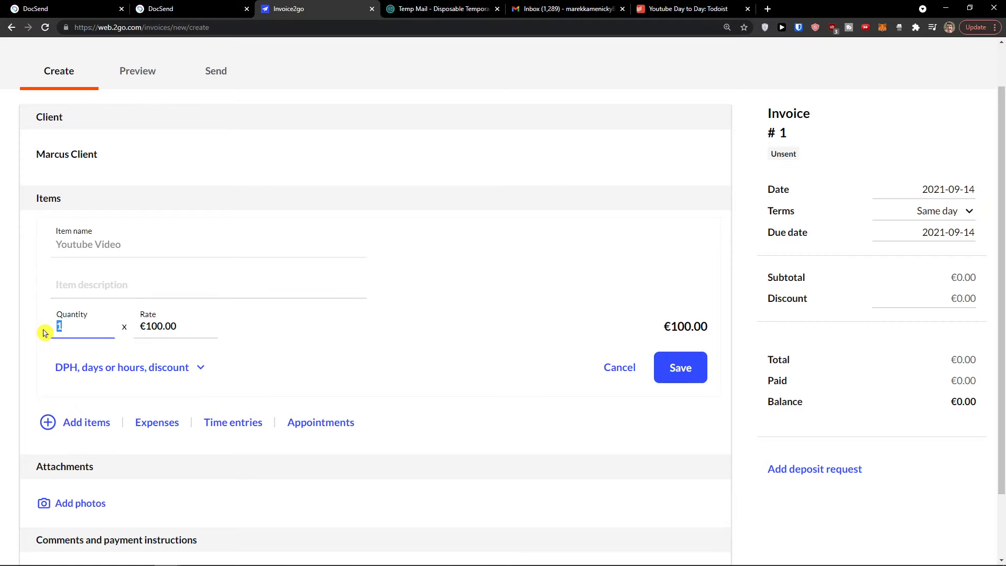
click(44, 333)
click(199, 369)
click(200, 369)
click(200, 369)
click(200, 370)
click(200, 370)
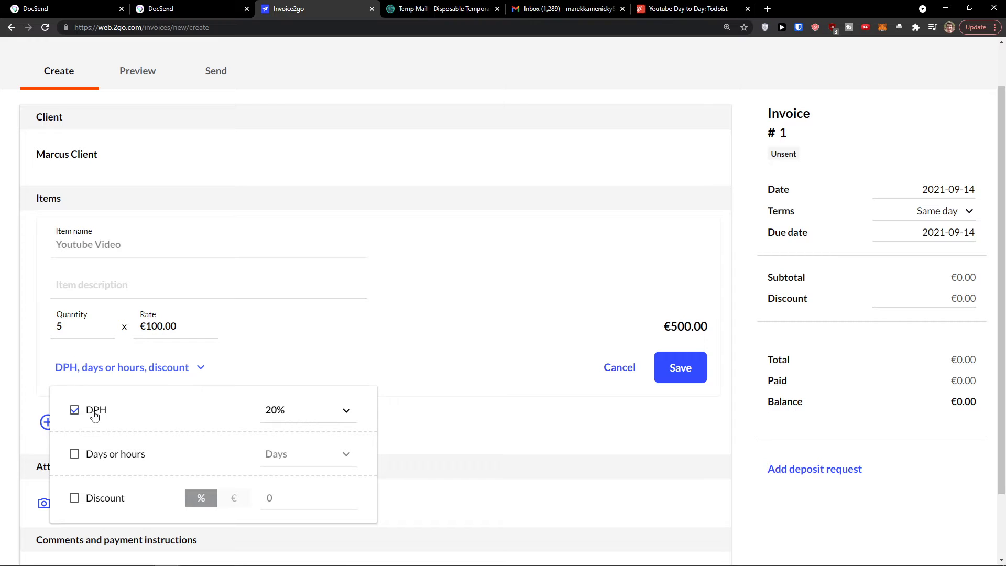
click(507, 412)
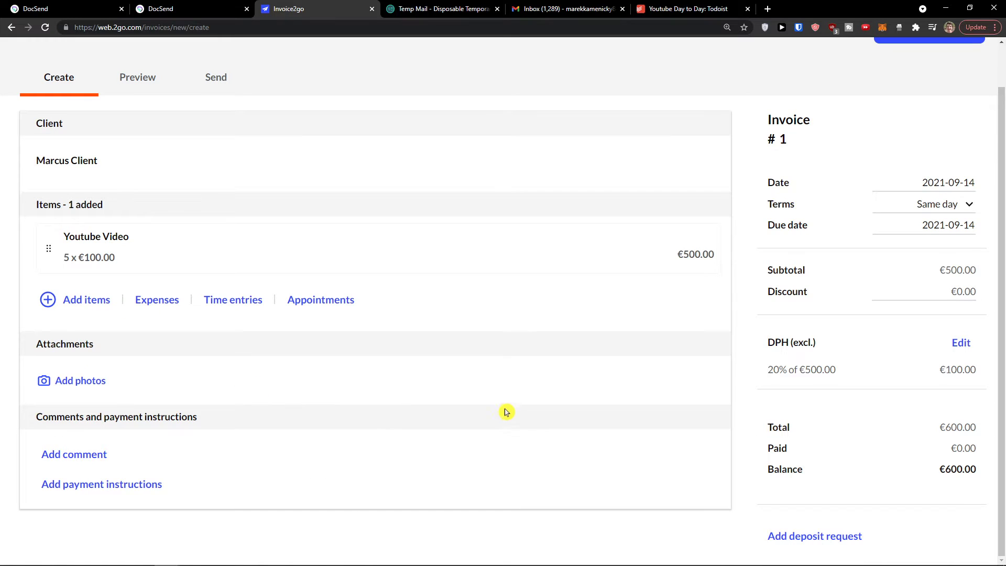
click(220, 238)
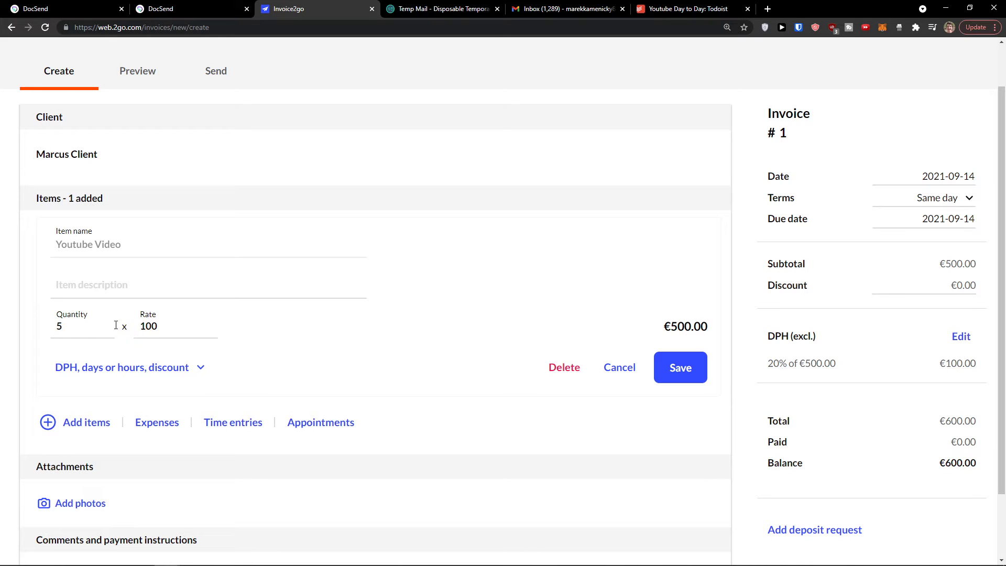
click(667, 381)
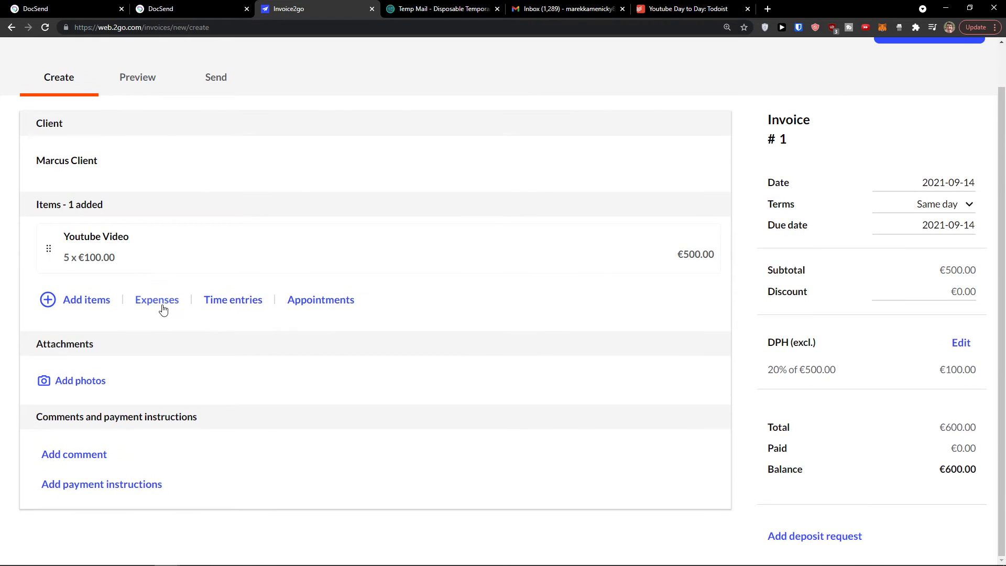
click(164, 308)
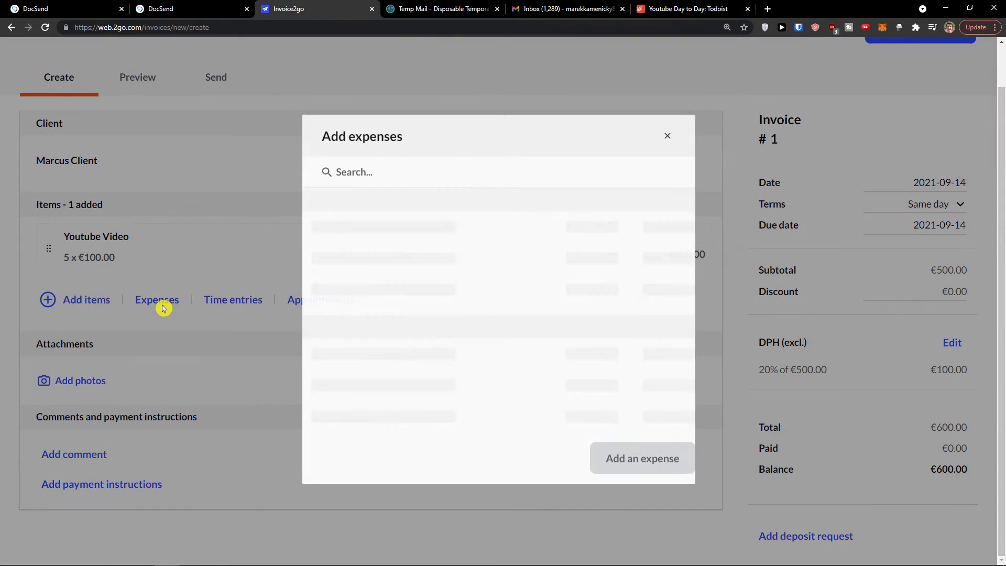
click(667, 150)
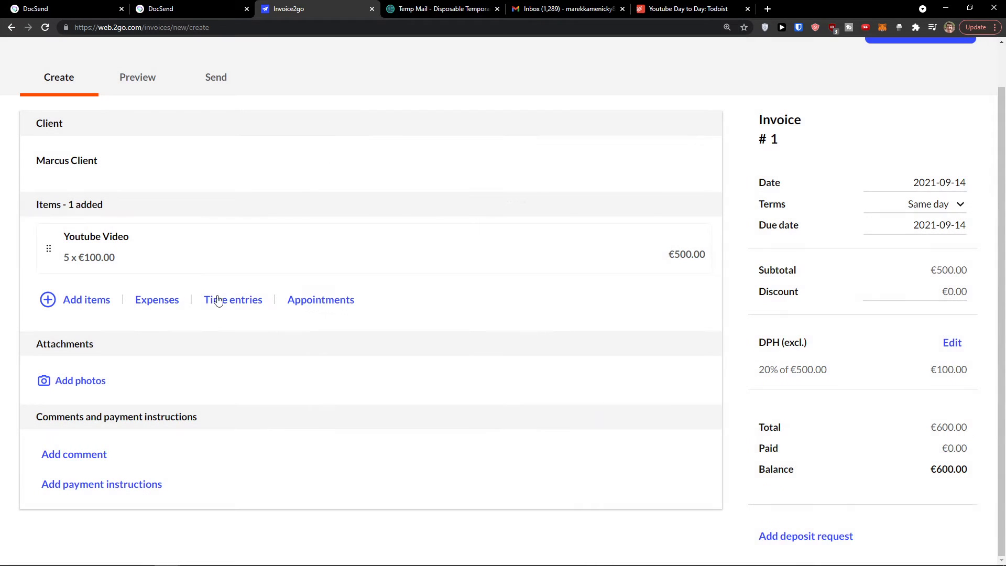
click(248, 304)
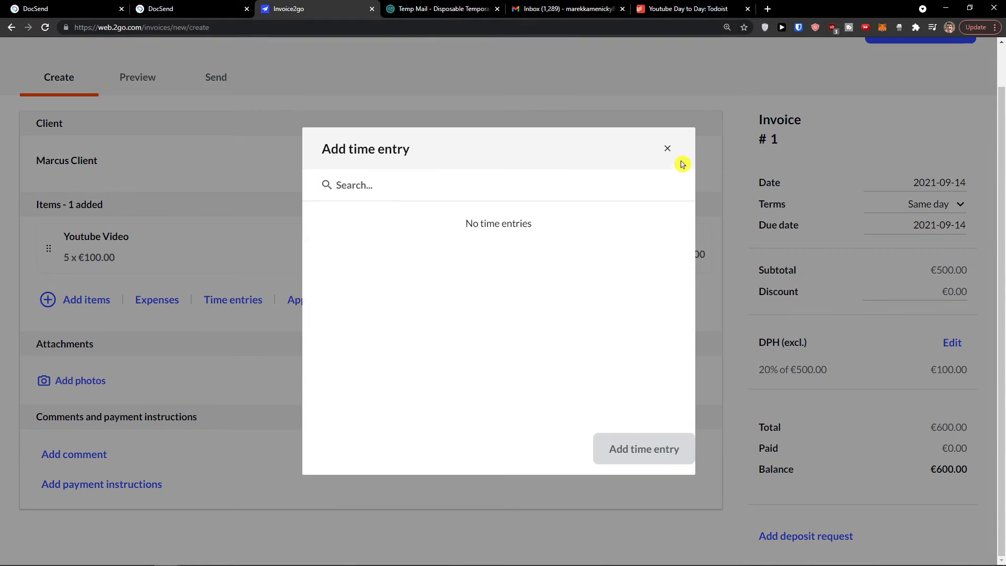
click(668, 151)
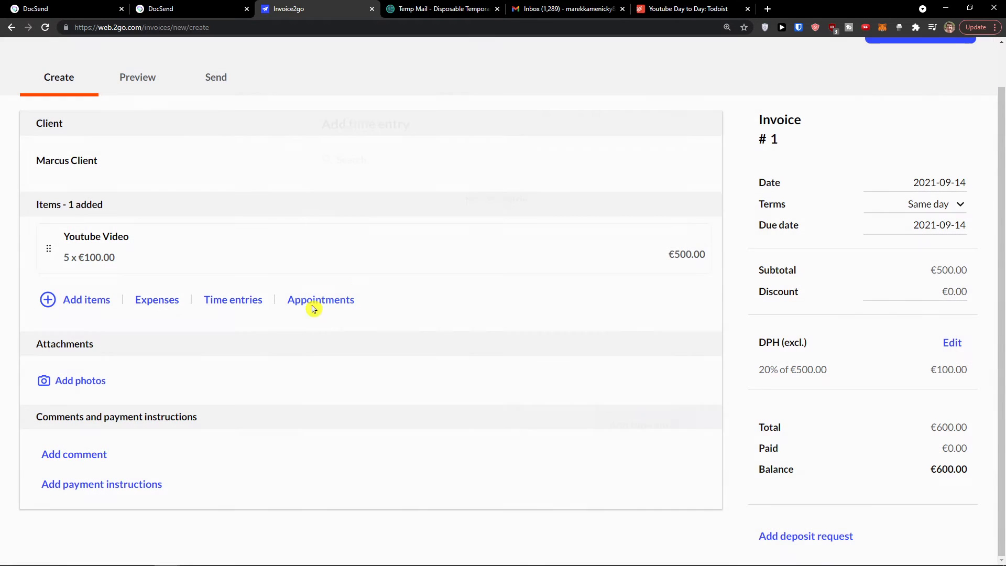
scroll(329, 305, up, 1)
scroll(325, 299, down, 1)
scroll(734, 409, up, 1)
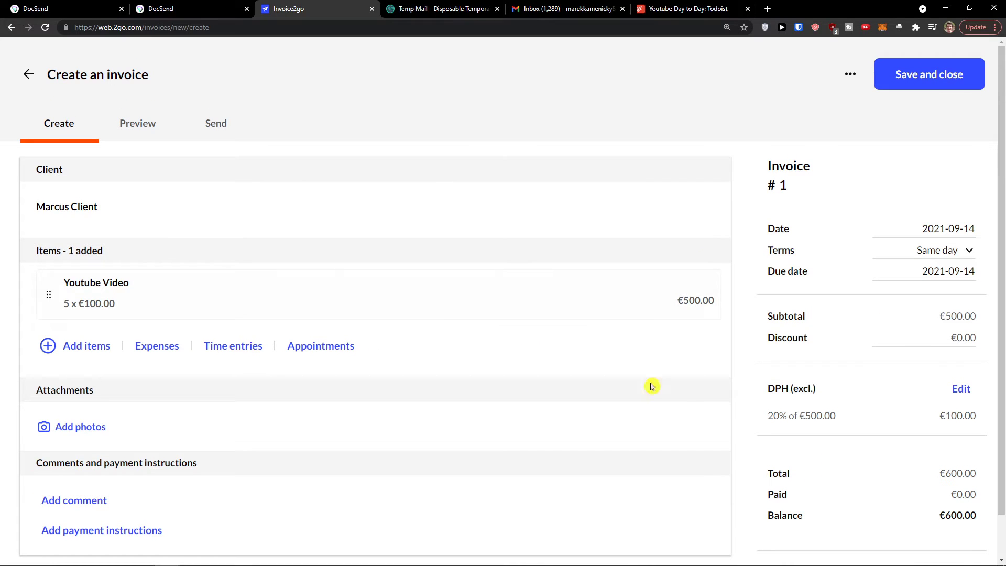
Step: Preview invoice #1, verify the account email from the Temp Mail message, and return to editing
click(150, 125)
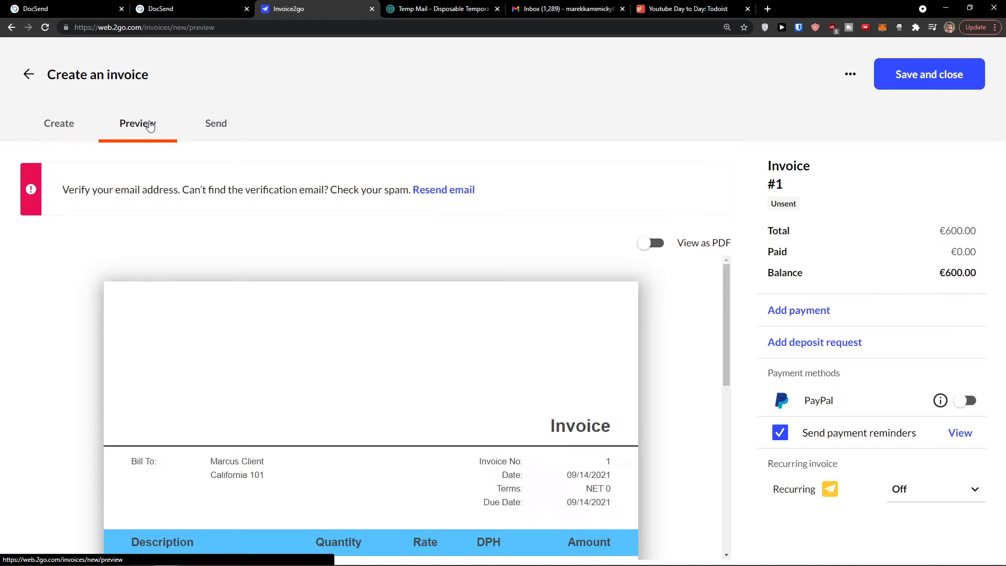
click(440, 9)
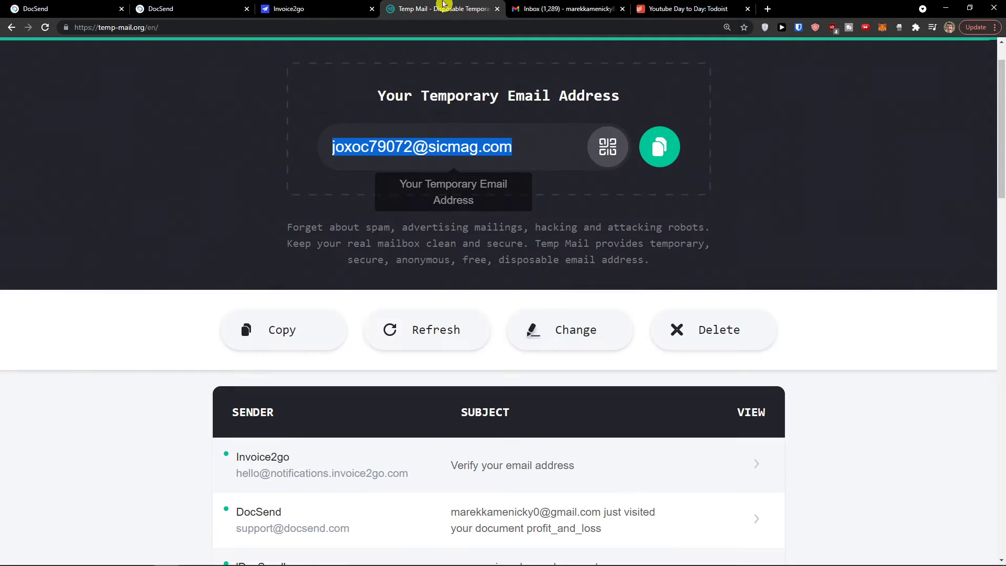
scroll(360, 337, down, 2)
click(491, 361)
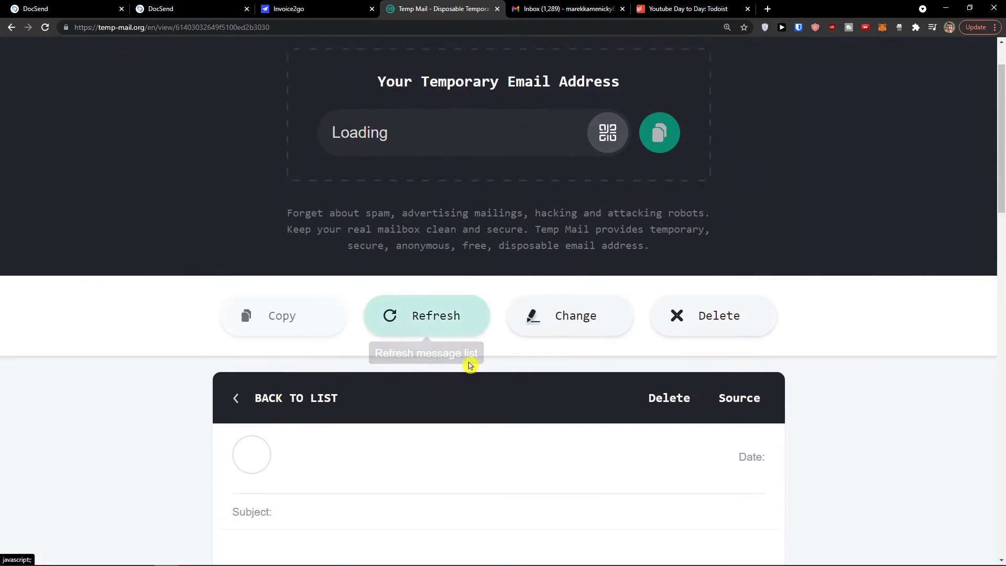
scroll(469, 364, down, 7)
click(425, 377)
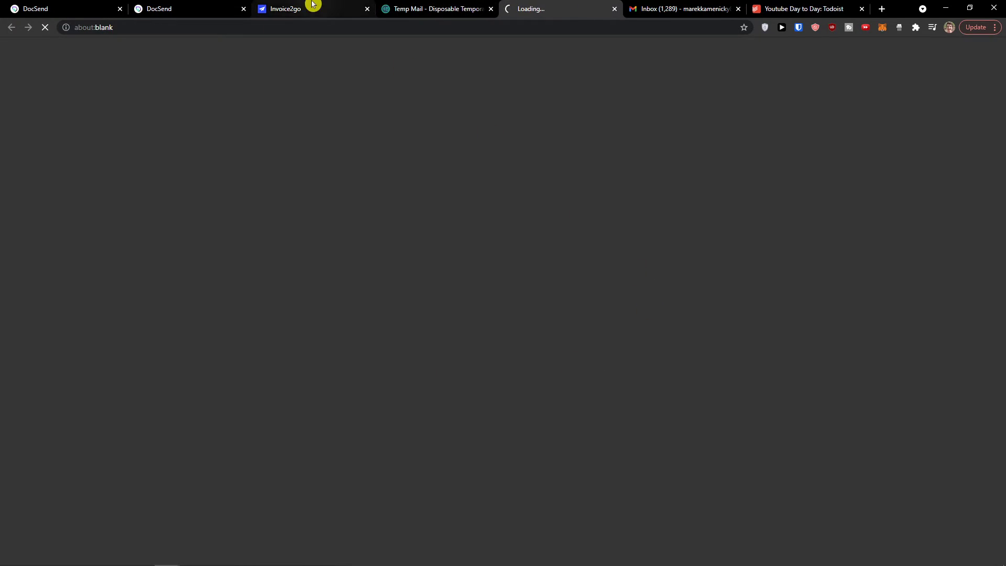
click(311, 6)
click(51, 129)
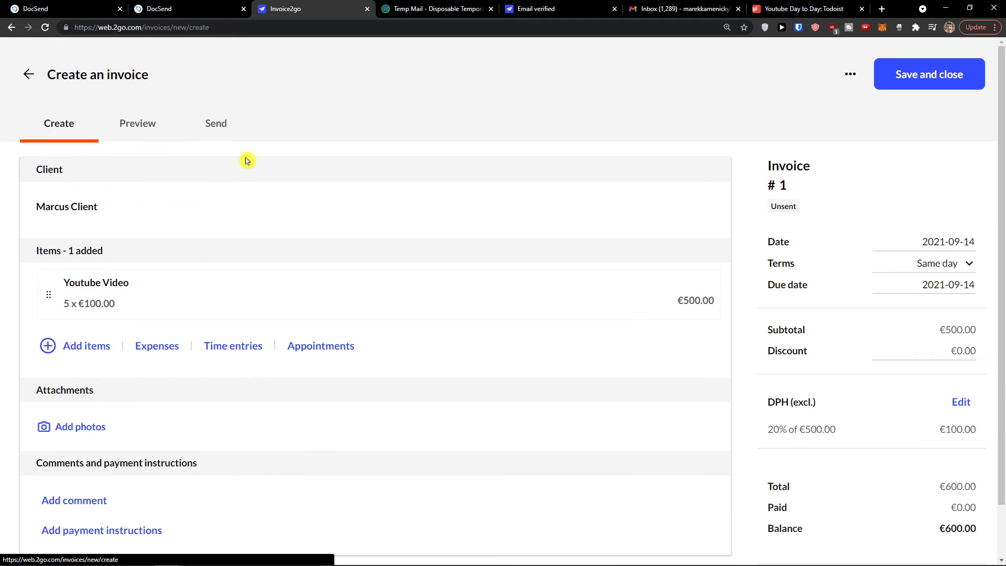
Step: Preview invoice #1 again and scroll through the document
scroll(692, 152, down, 1)
scroll(187, 135, up, 1)
click(157, 135)
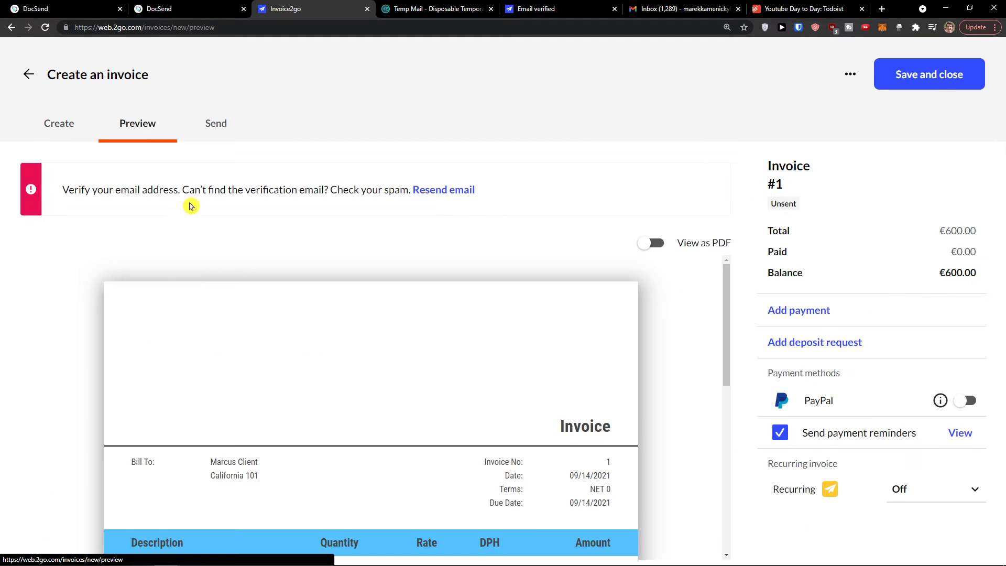
scroll(435, 352, down, 5)
scroll(420, 344, down, 3)
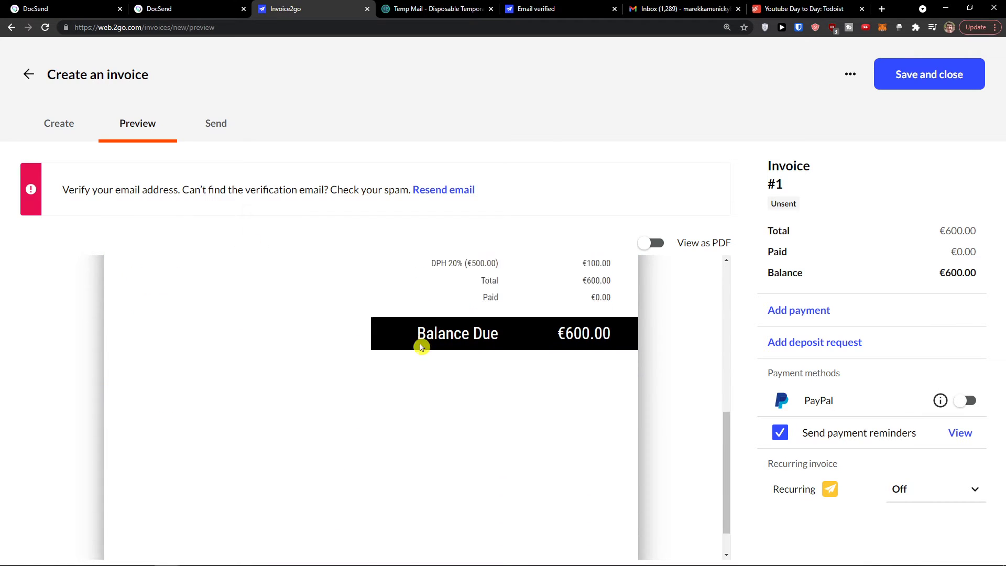
scroll(413, 344, up, 3)
scroll(413, 341, up, 2)
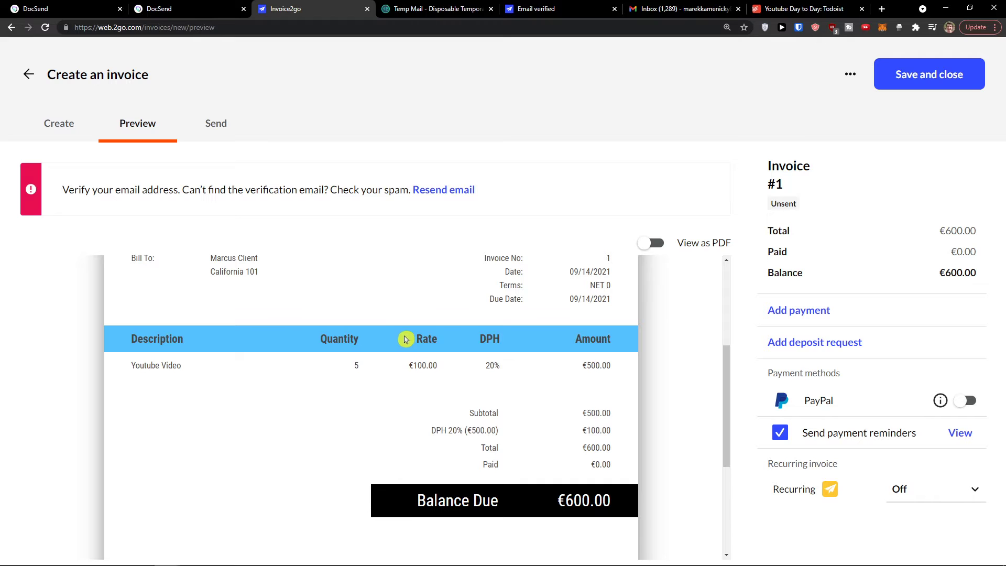
scroll(445, 388, down, 1)
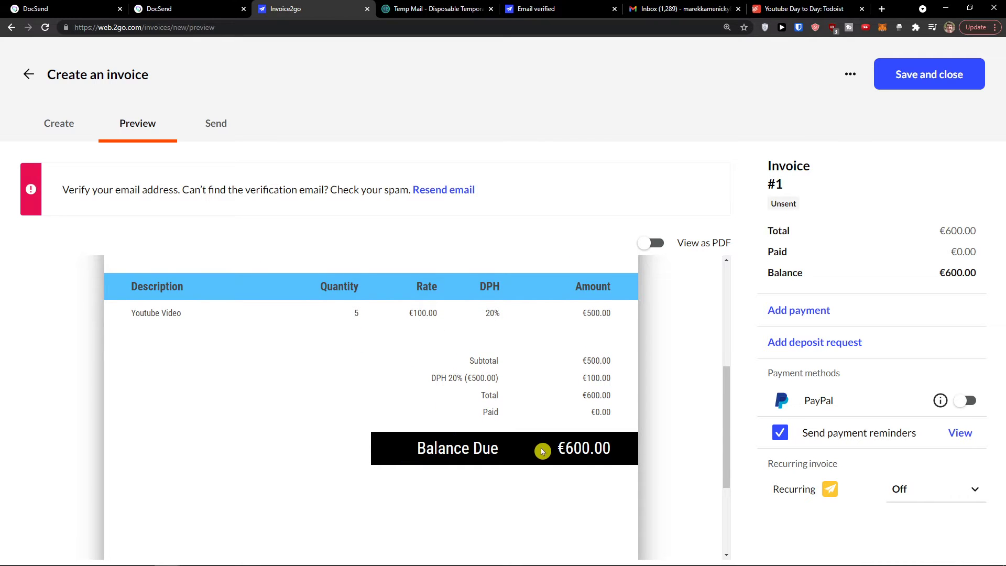
scroll(545, 451, up, 5)
scroll(548, 454, down, 1)
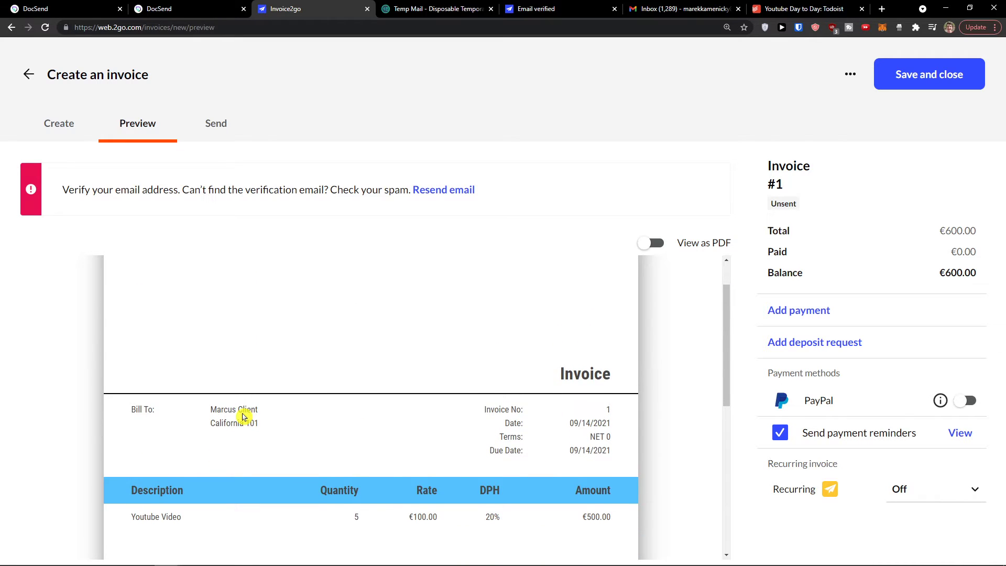
Step: Open invoice #1's Send step and start entering the recipient
click(225, 136)
scroll(155, 272, down, 1)
click(207, 208)
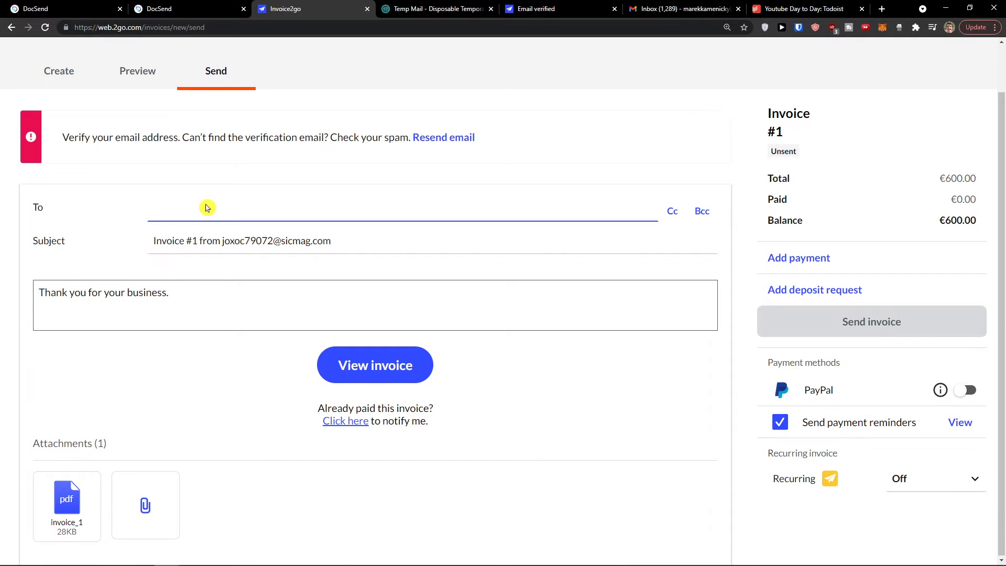
scroll(184, 288, up, 1)
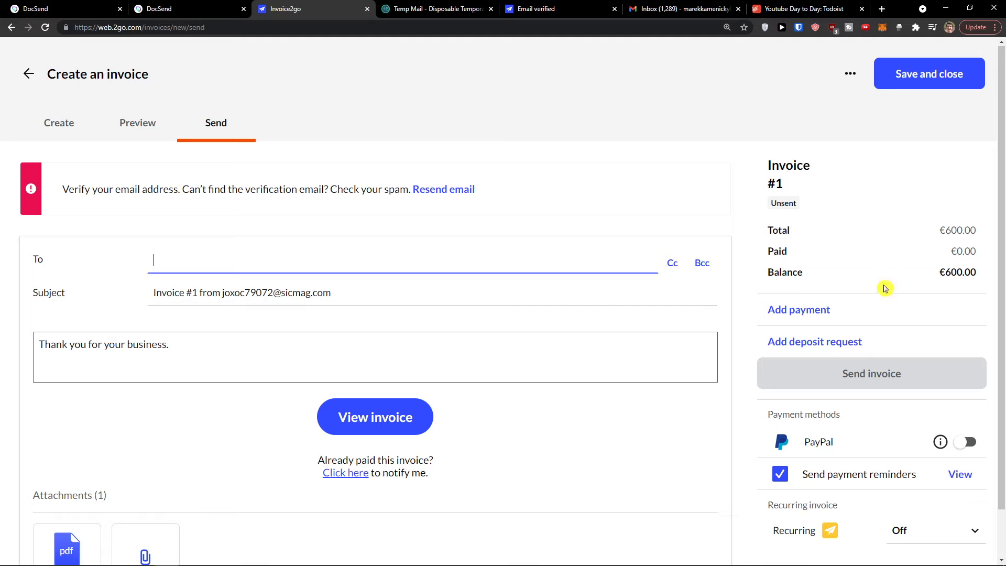
click(806, 180)
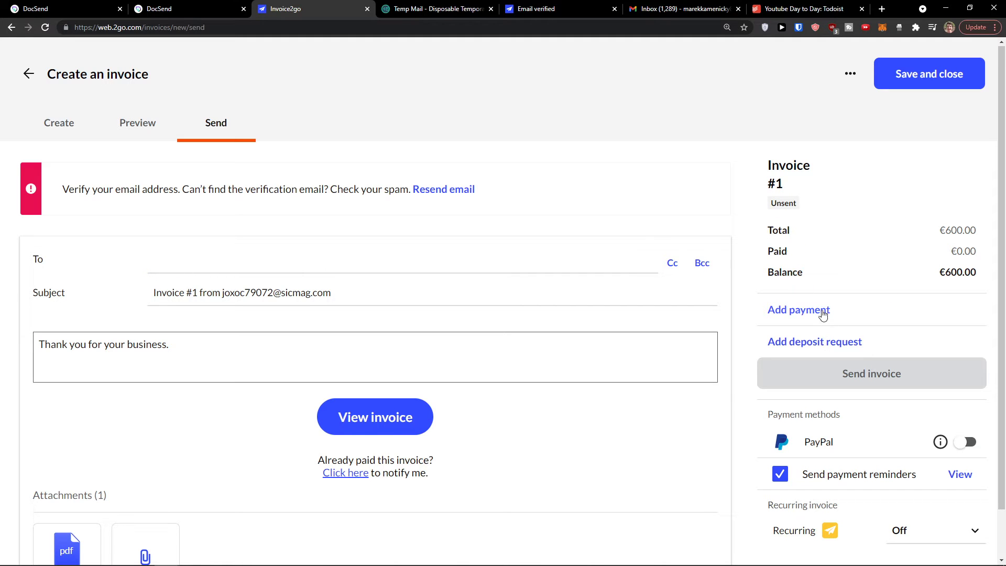
scroll(807, 314, down, 1)
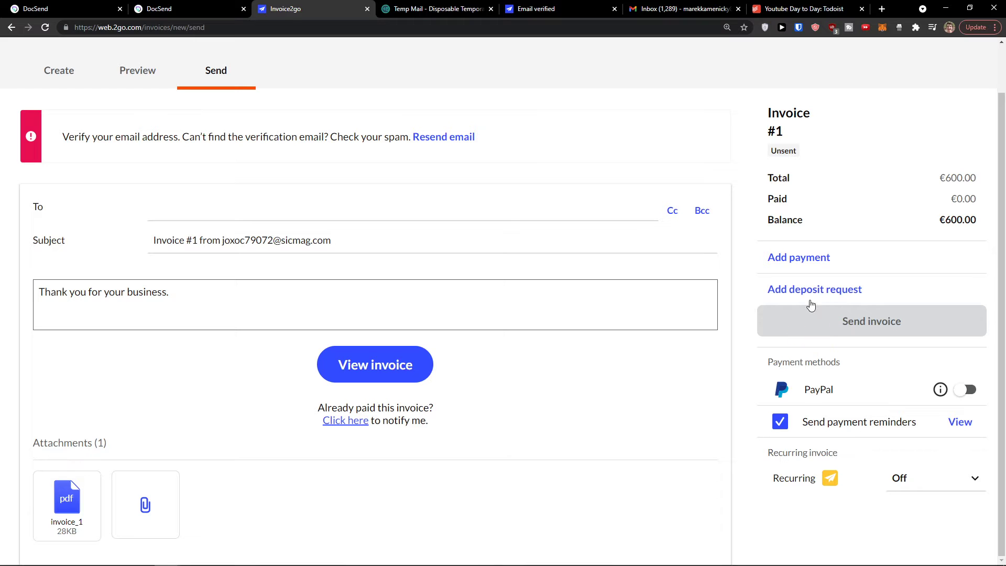
click(966, 391)
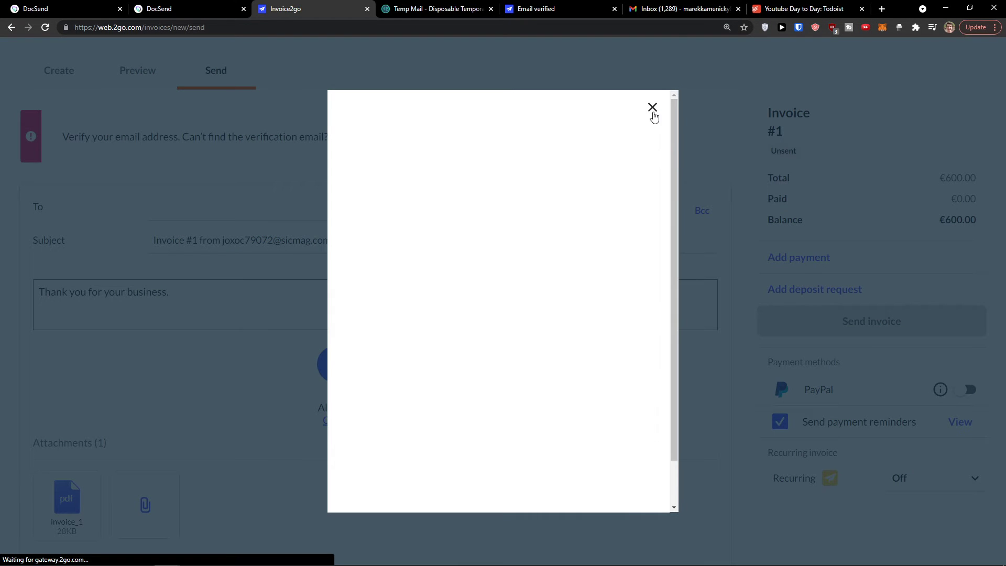
click(652, 107)
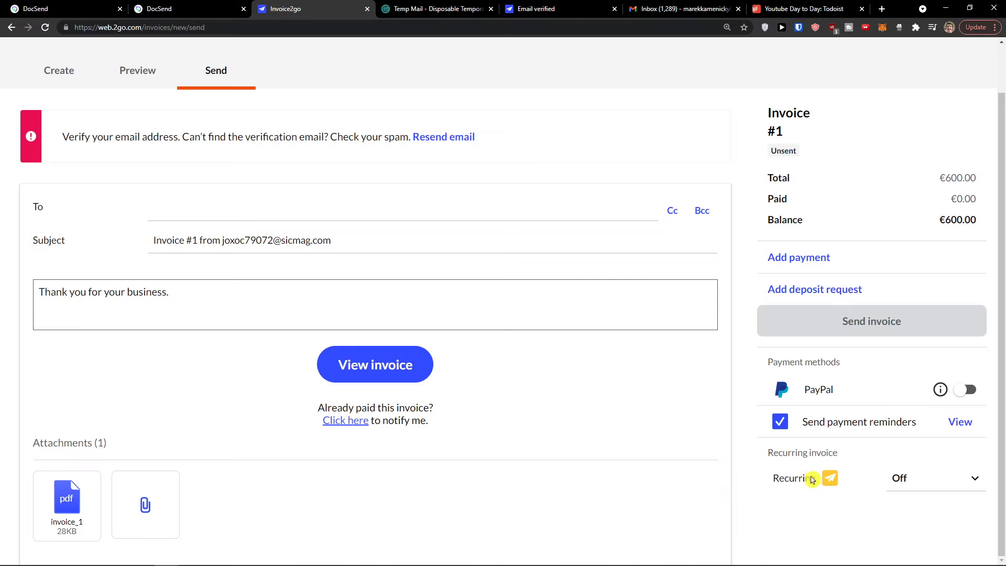
click(913, 488)
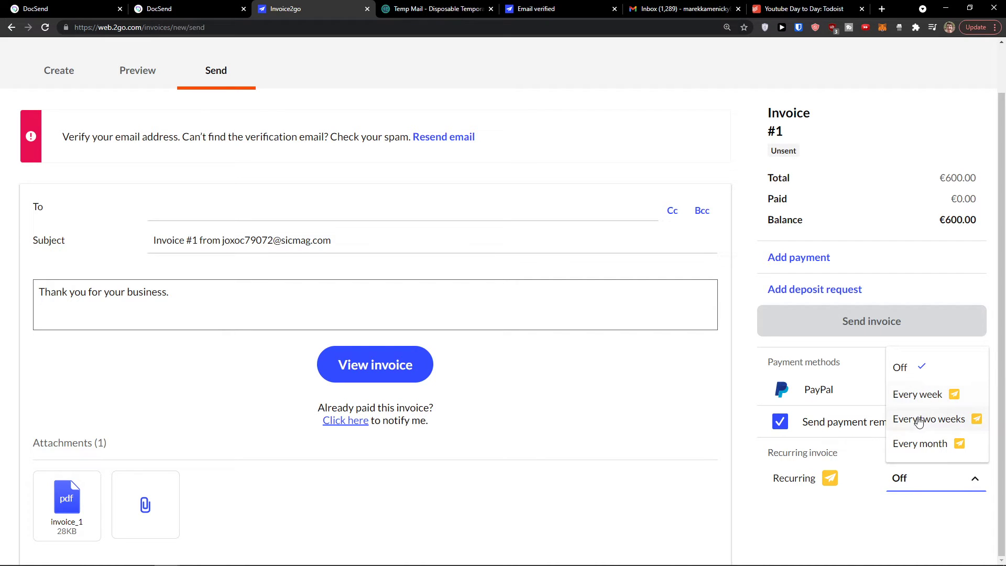
click(867, 520)
scroll(864, 523, up, 1)
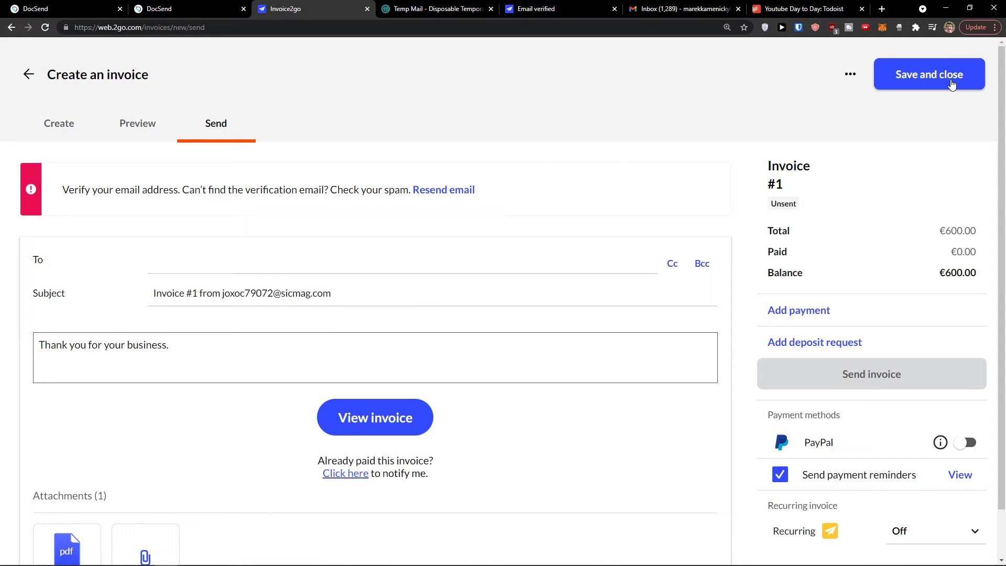
Step: Save invoice #1 and decline creating a project for it
click(952, 85)
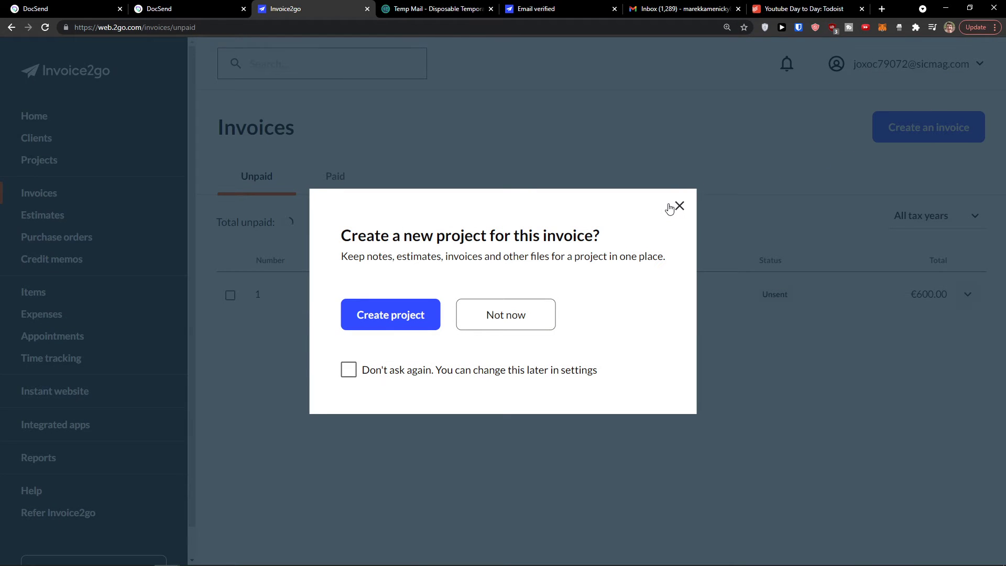
drag(351, 253, 606, 285)
click(541, 324)
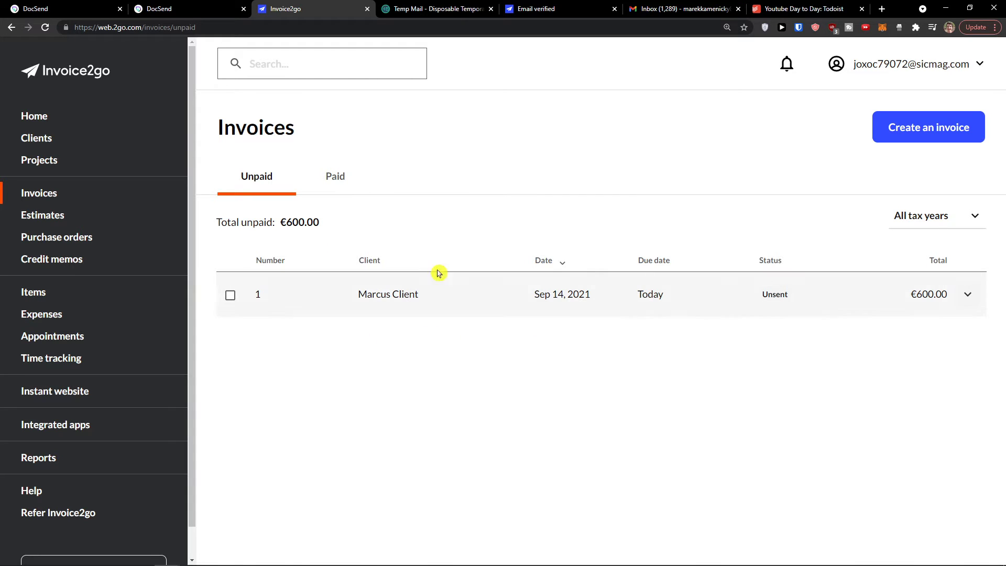
Step: Reopen invoice 1 from the unpaid list and toggle View as PDF on and off
click(446, 299)
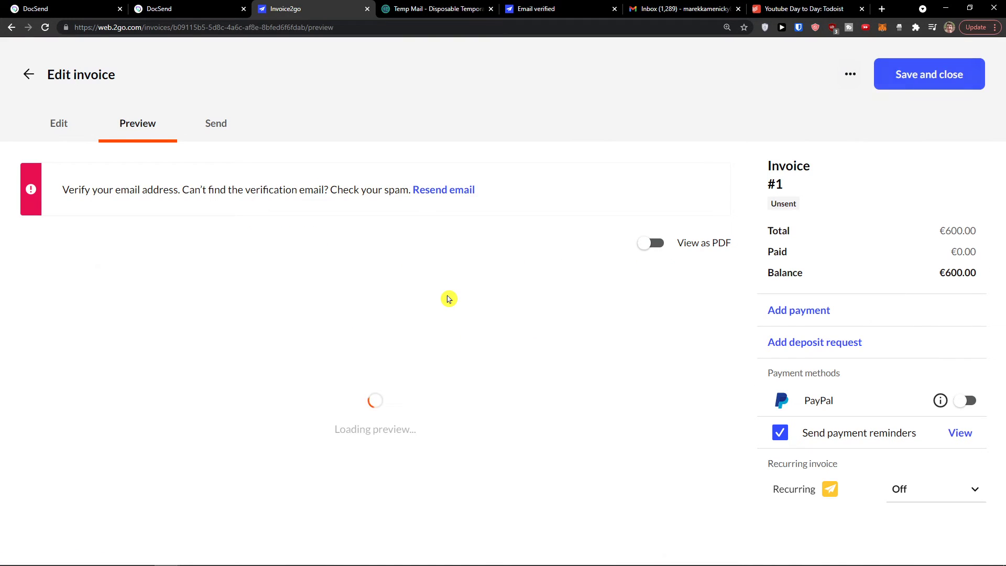
scroll(447, 290, down, 1)
scroll(447, 291, up, 1)
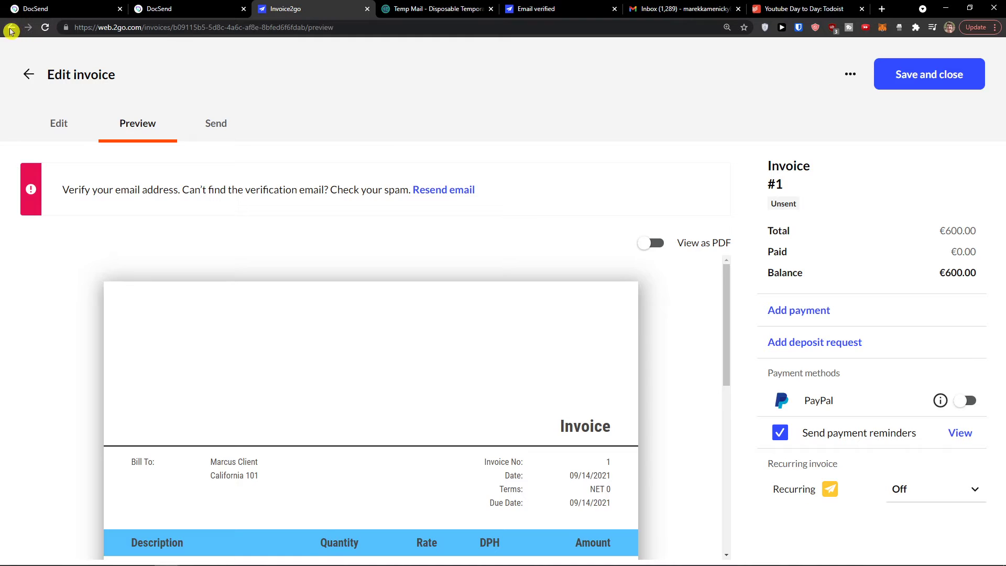
click(10, 29)
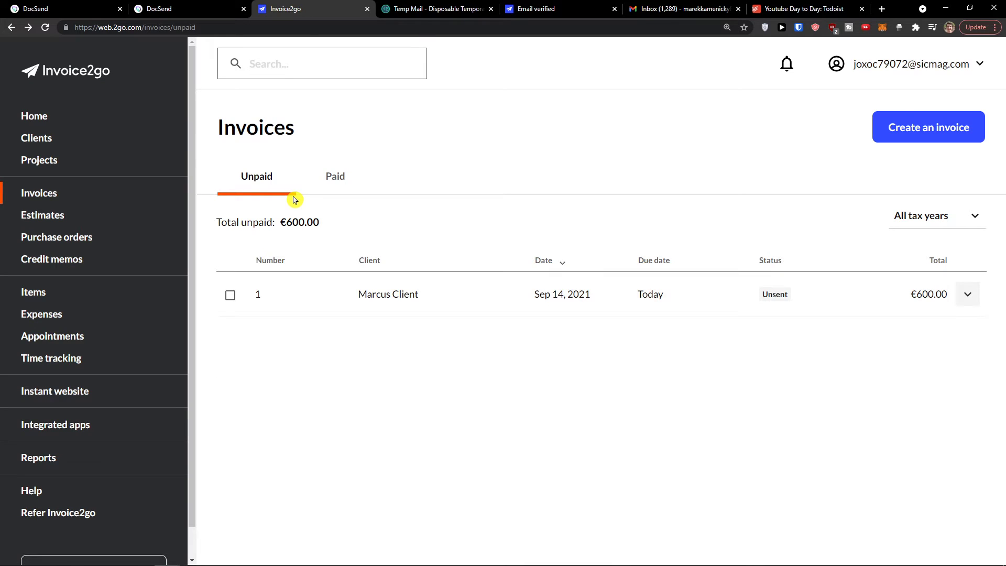
click(420, 303)
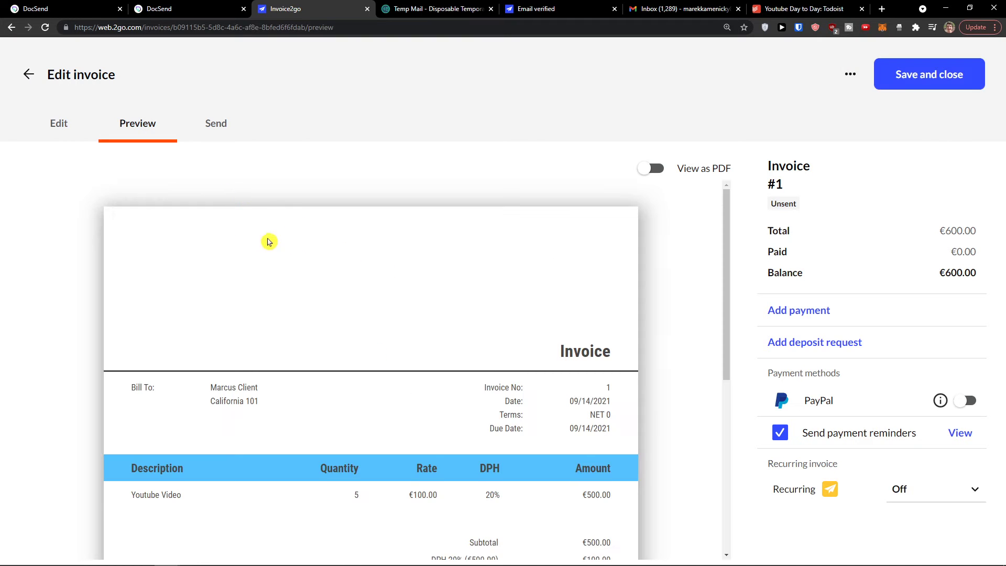
scroll(335, 251, down, 3)
scroll(337, 250, up, 3)
click(652, 168)
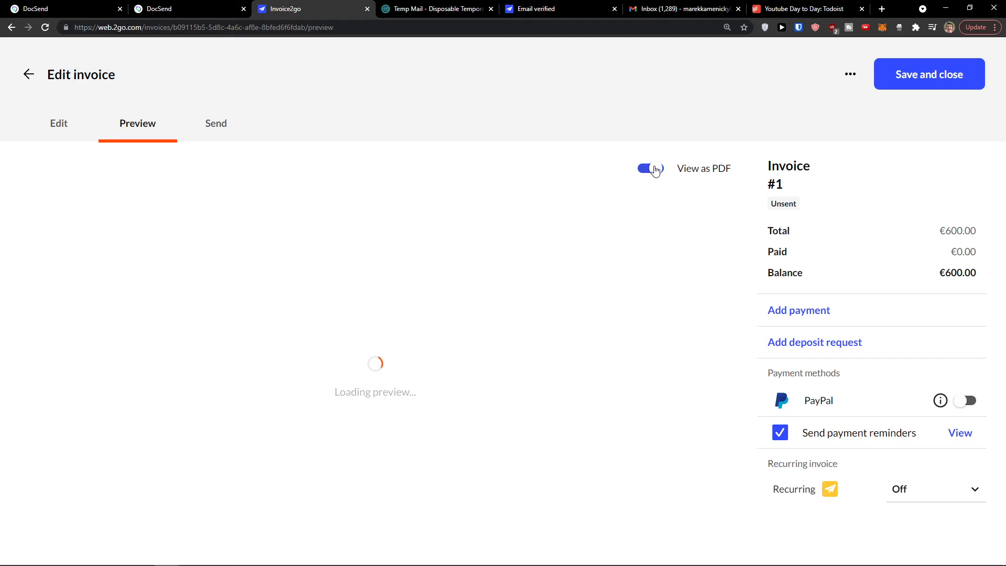
click(653, 168)
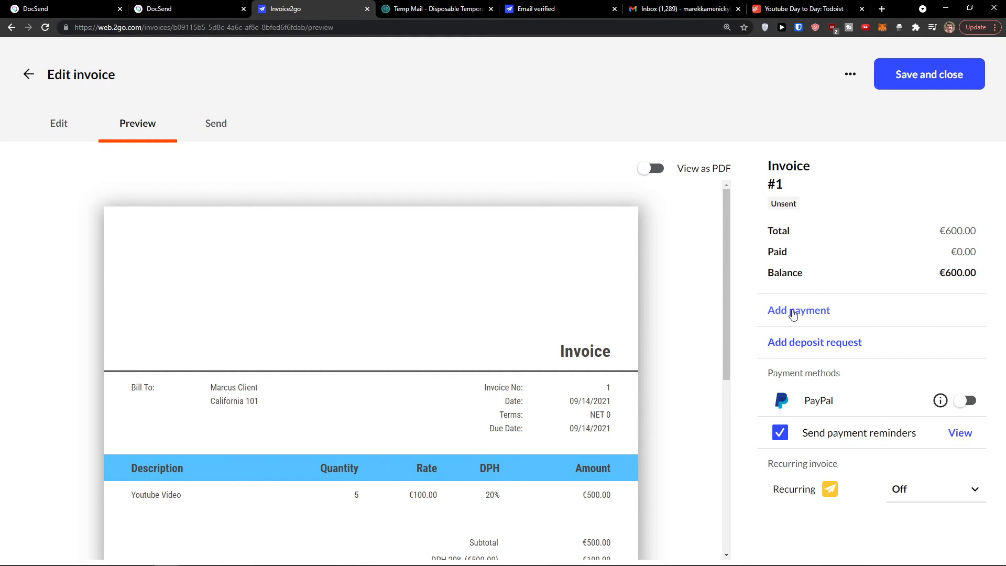
Step: Record a full €600.00 credit card payment on invoice #1
click(790, 310)
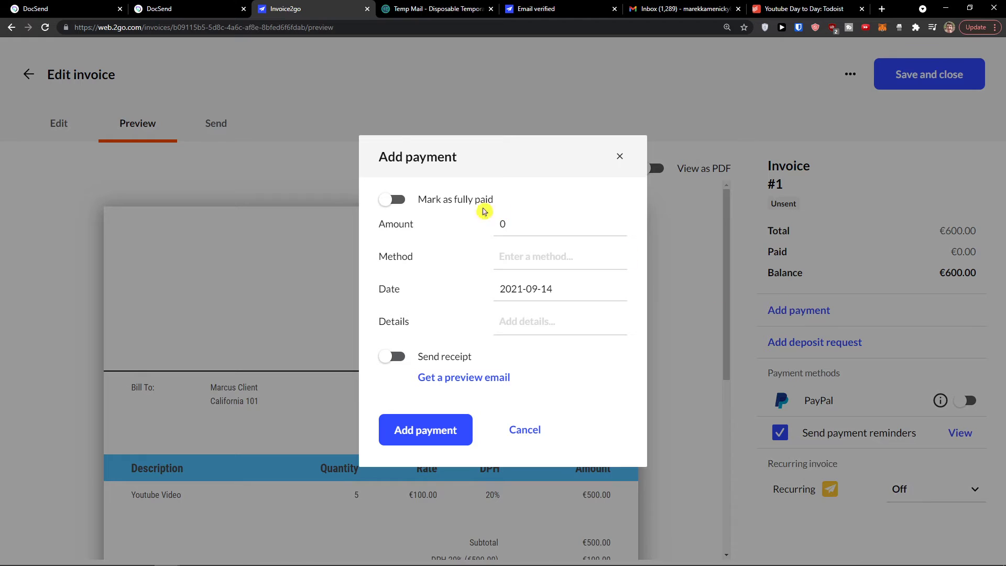
click(394, 204)
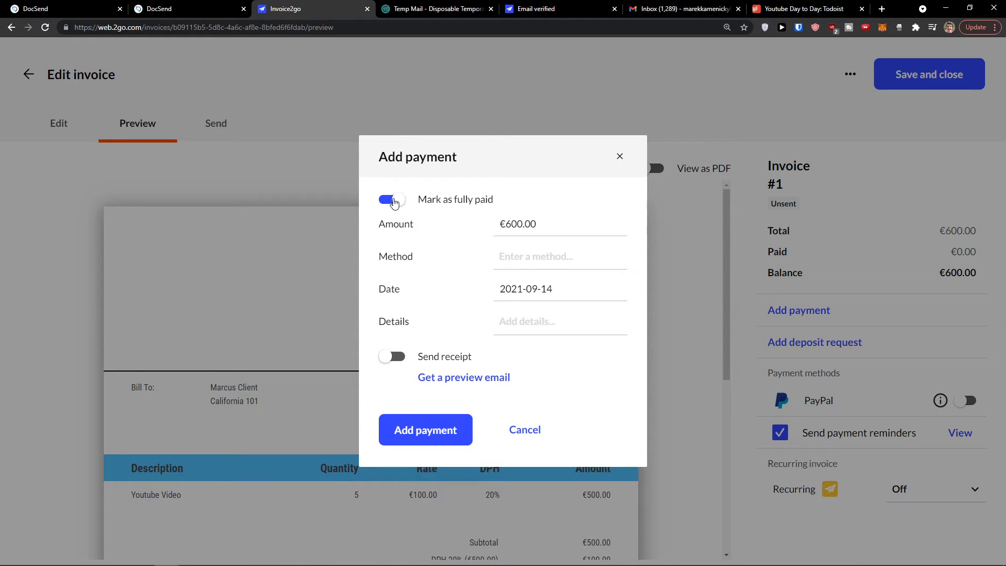
click(522, 250)
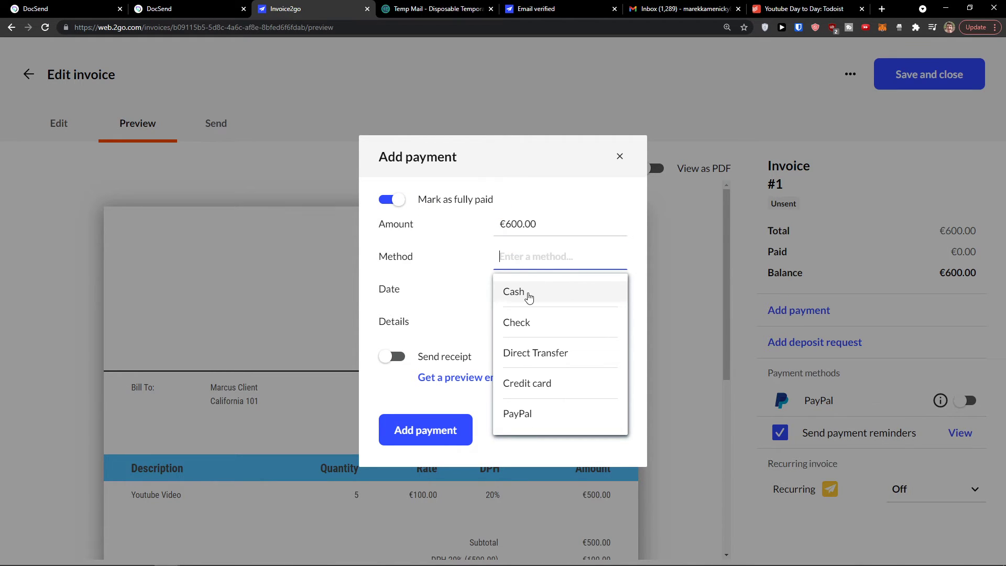
click(539, 385)
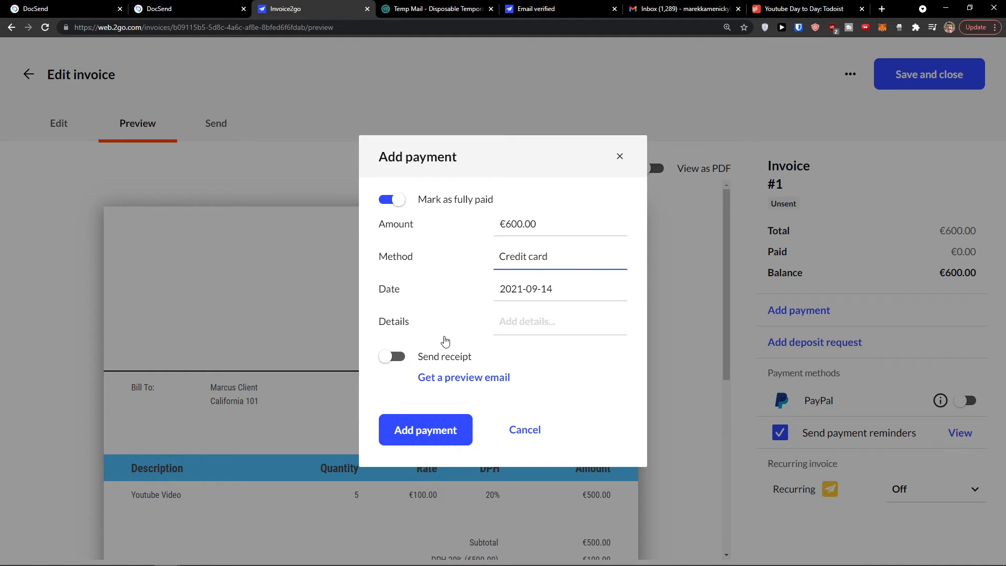
click(426, 431)
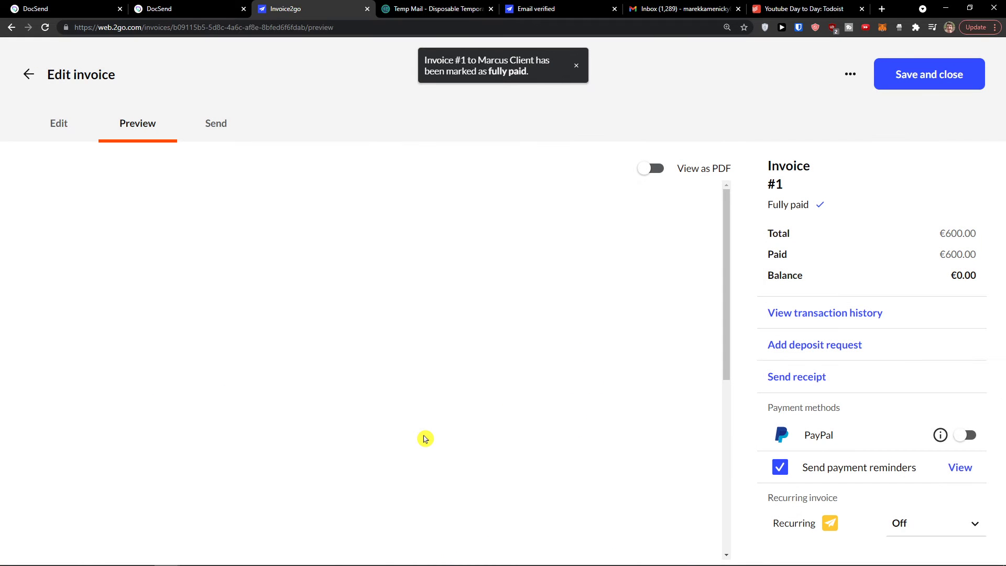
Step: Check the invoice's Total and Paid amounts, then save and close it
scroll(519, 436, down, 1)
scroll(526, 435, up, 1)
drag(779, 237, 962, 243)
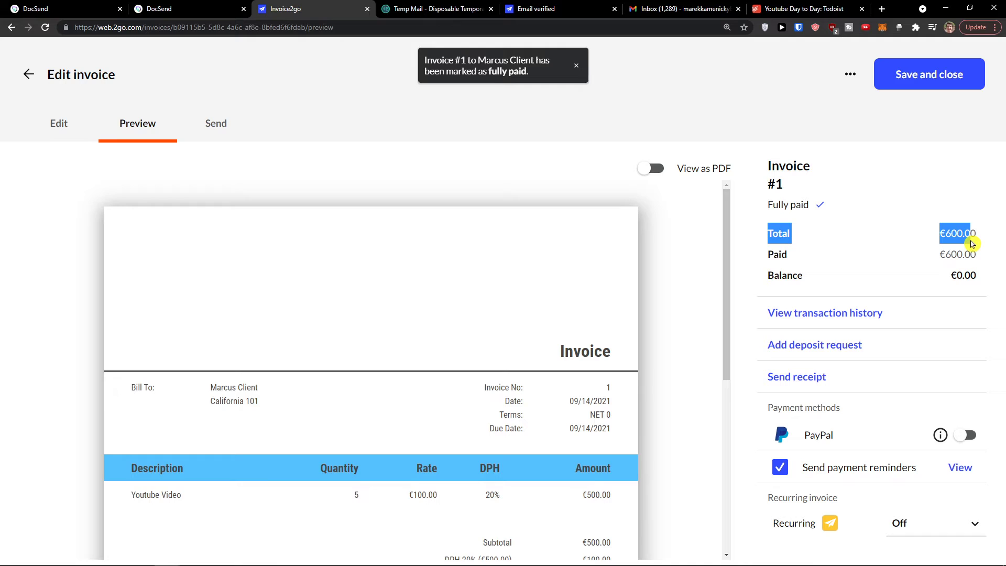
drag(754, 252, 971, 254)
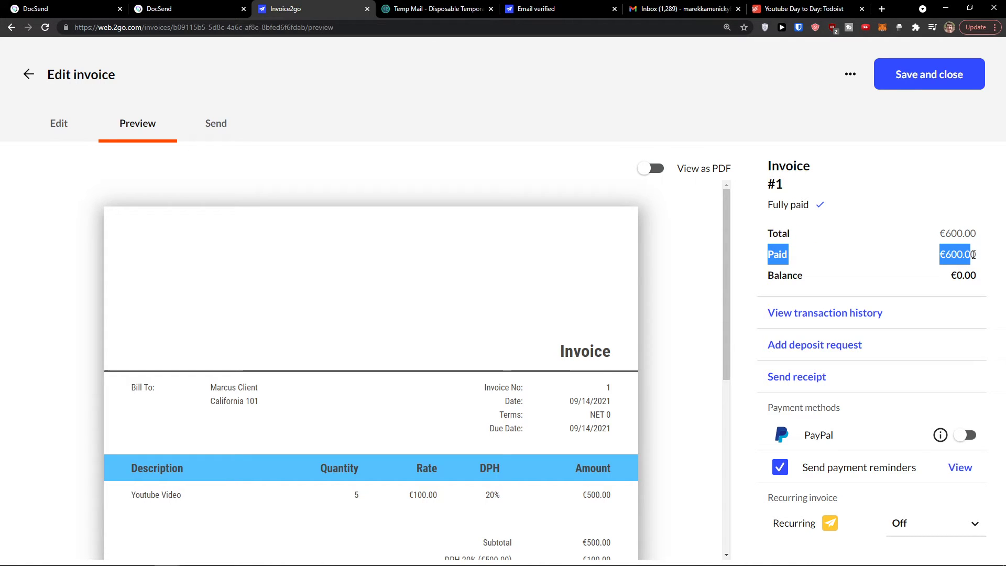
click(940, 261)
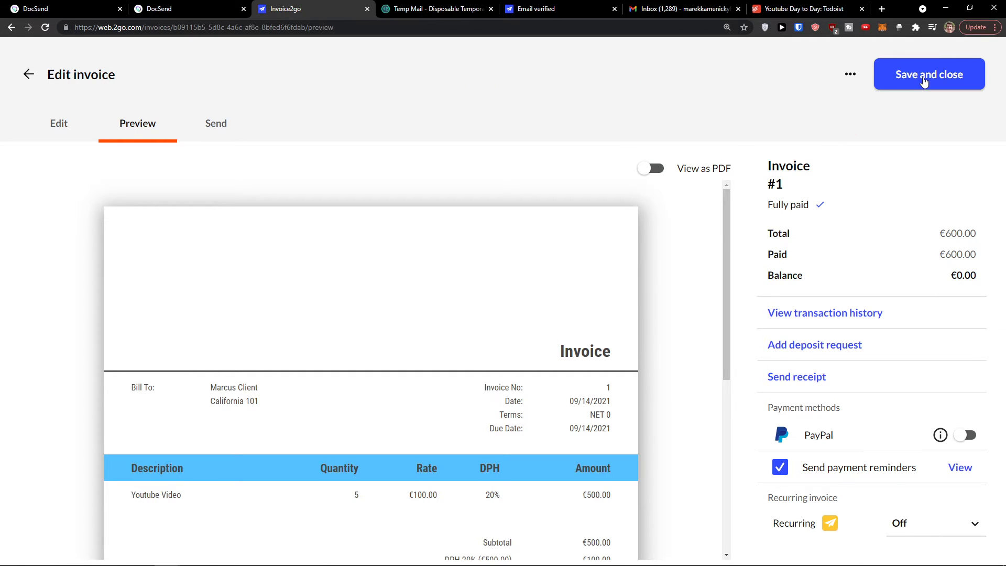
click(924, 82)
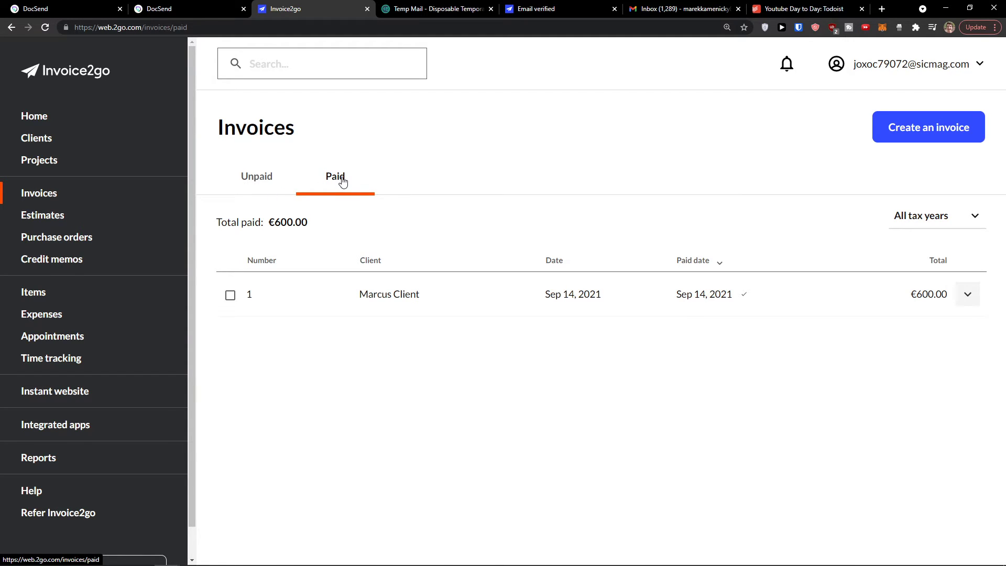
Step: Attach existing invoice 1 to the Youtube Channel project and go back to Projects
click(55, 161)
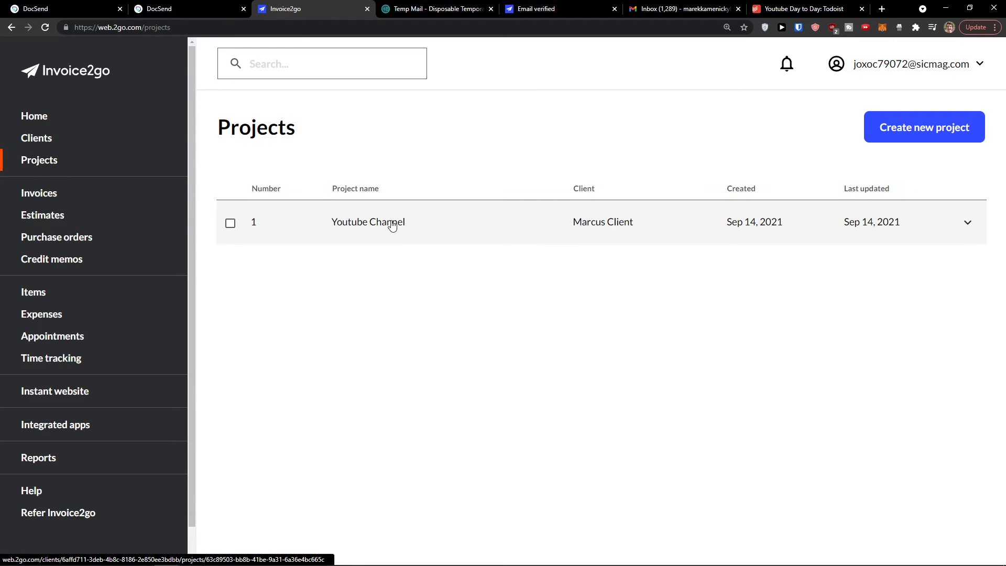
click(392, 225)
scroll(524, 419, down, 1)
click(537, 434)
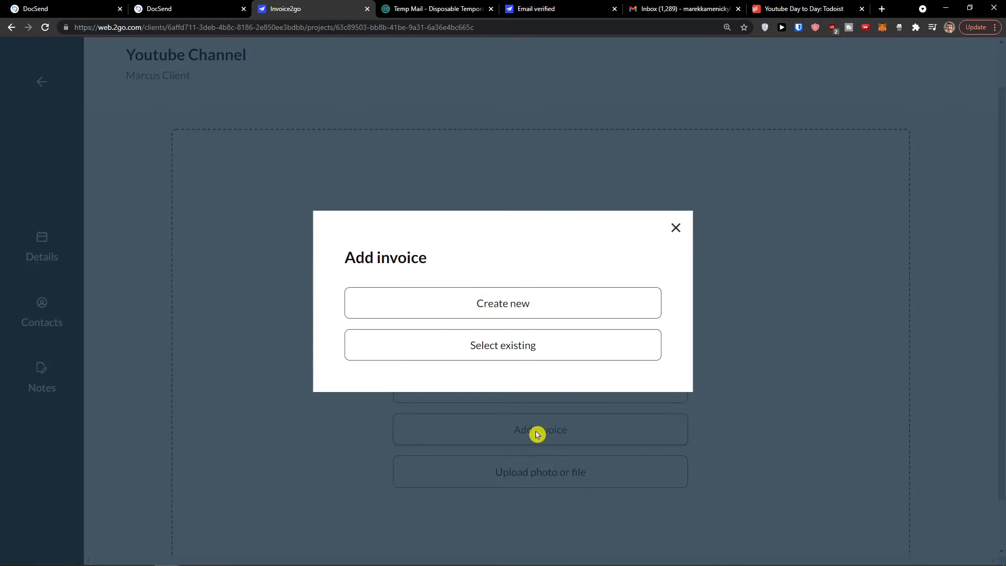
click(510, 349)
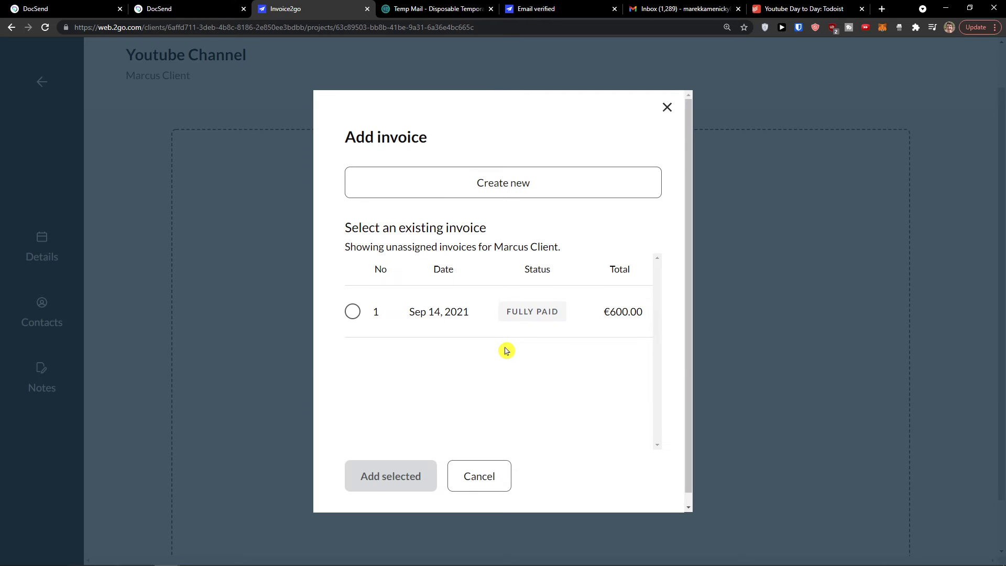
click(349, 315)
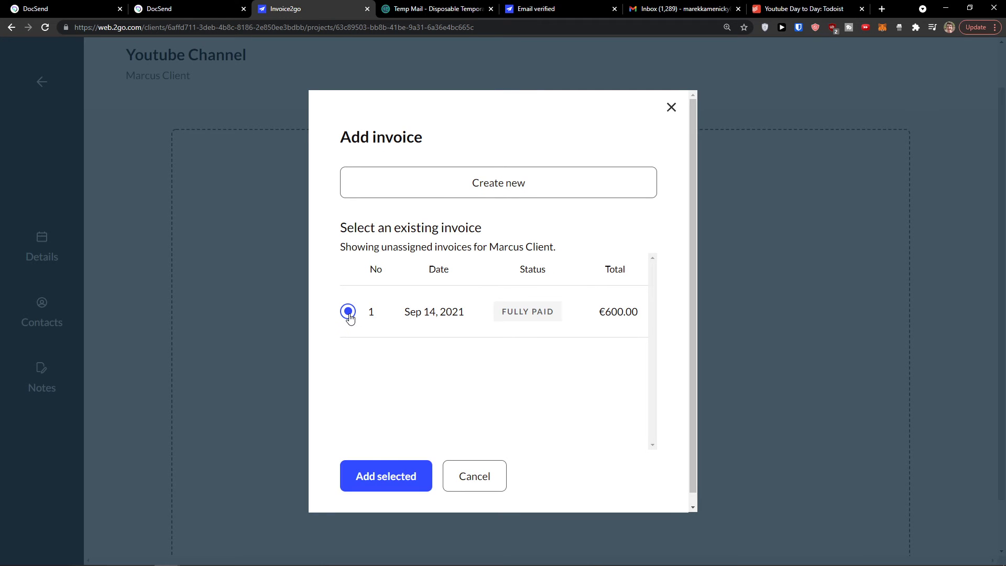
click(386, 476)
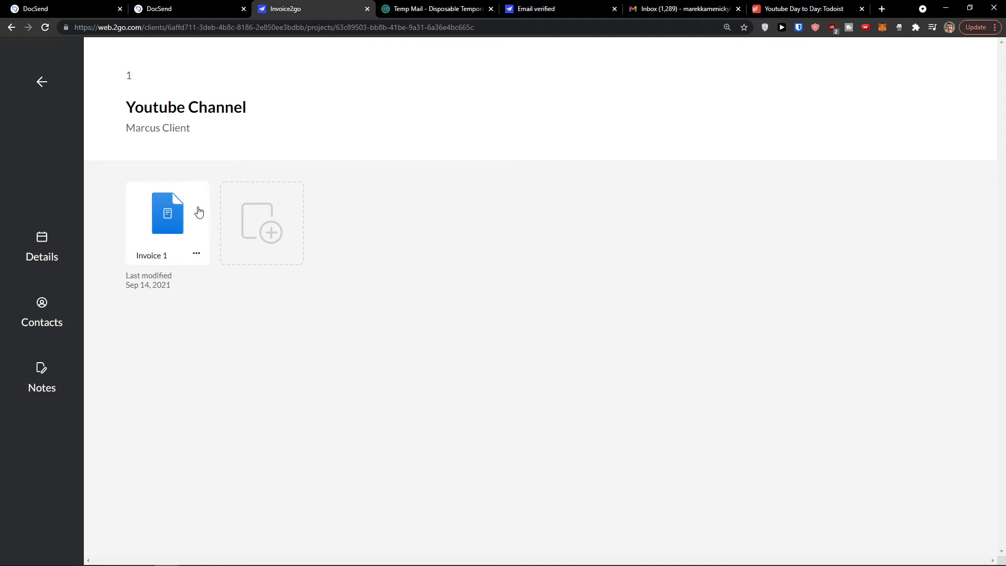
click(44, 81)
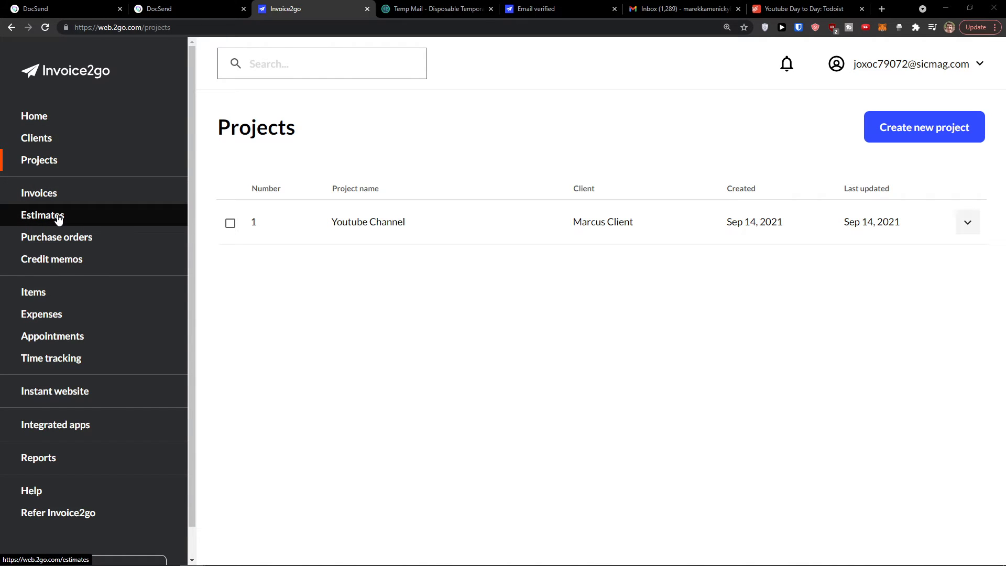
Step: Start a new estimate and assign it to the saved client
click(58, 217)
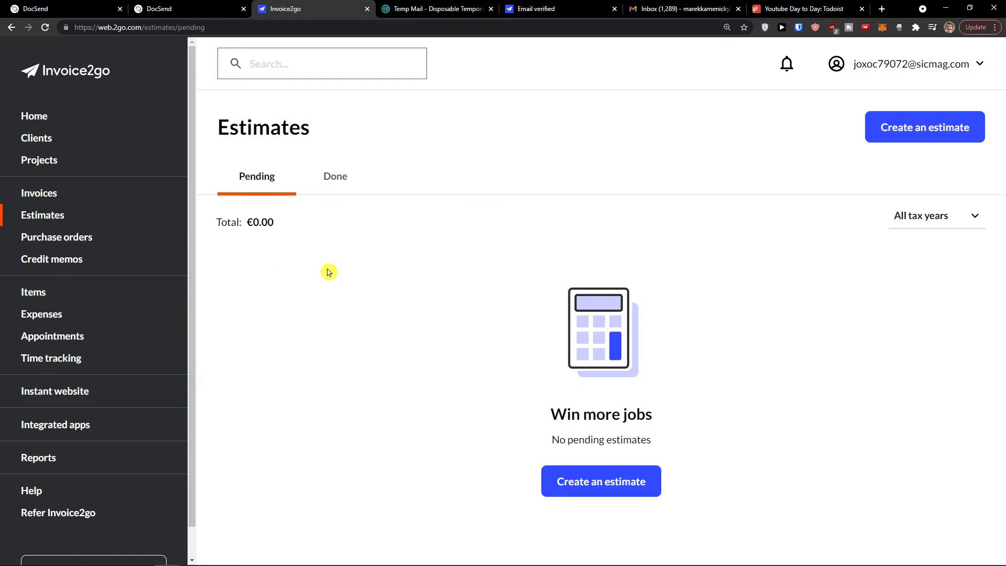
click(607, 489)
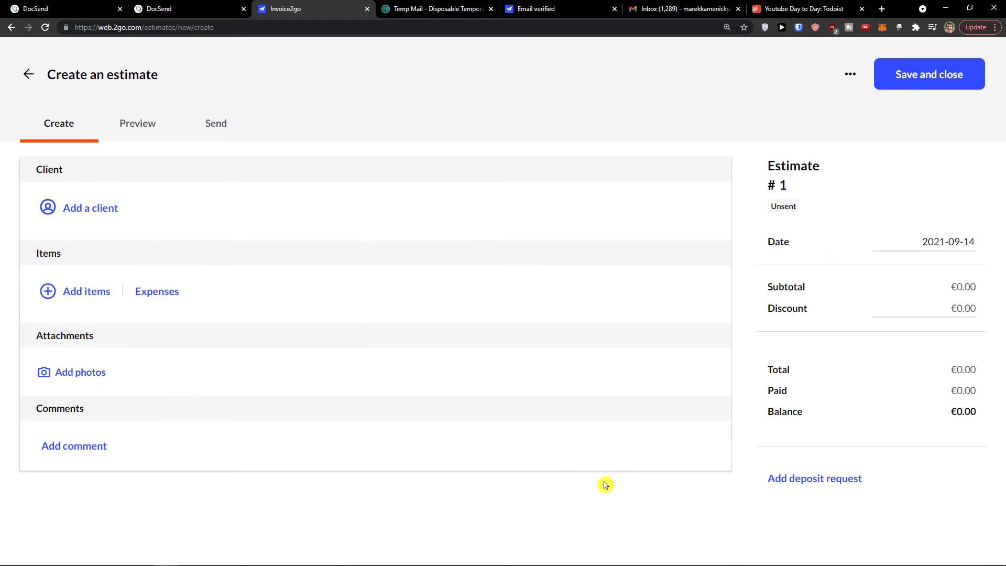
click(101, 213)
click(171, 209)
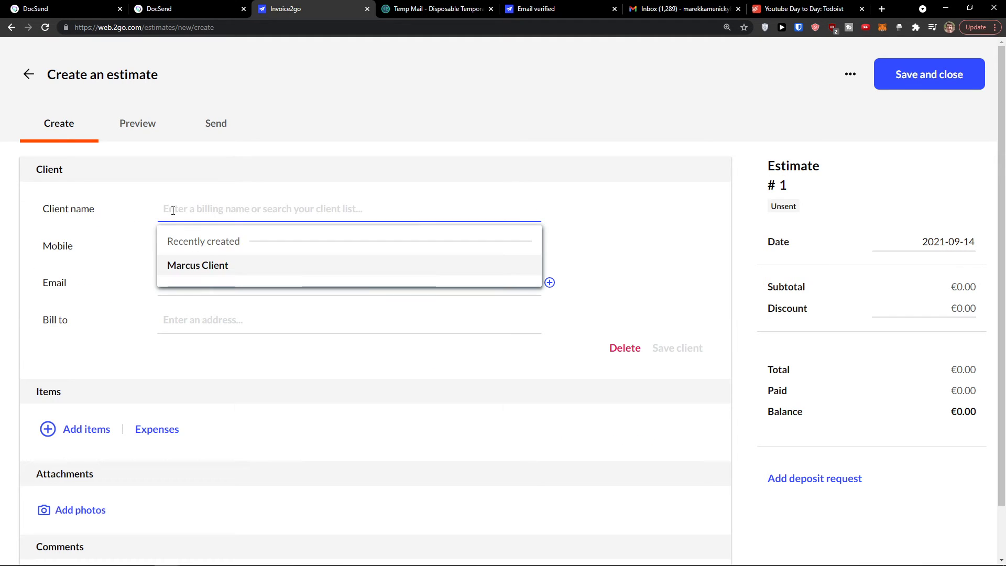
click(204, 266)
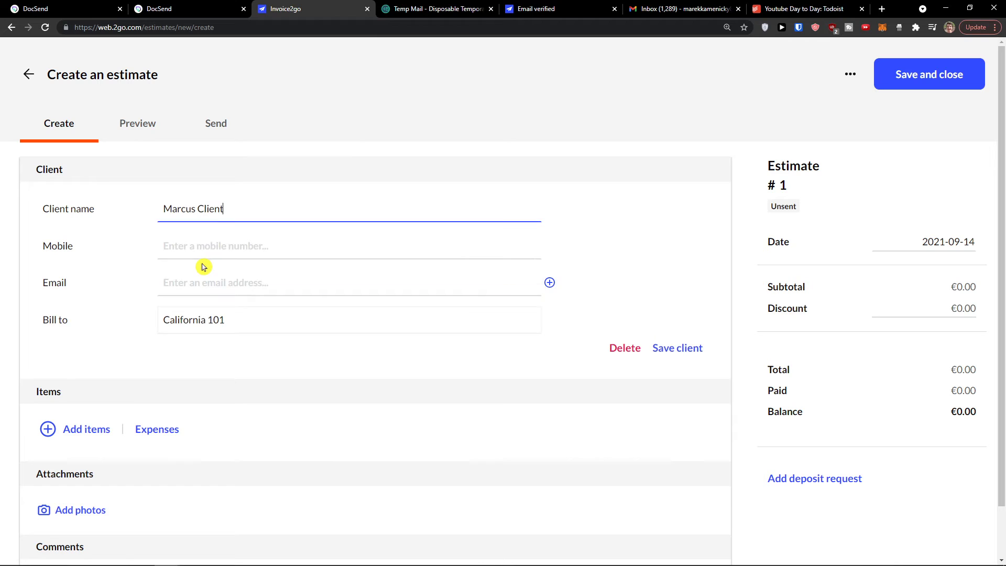
click(679, 349)
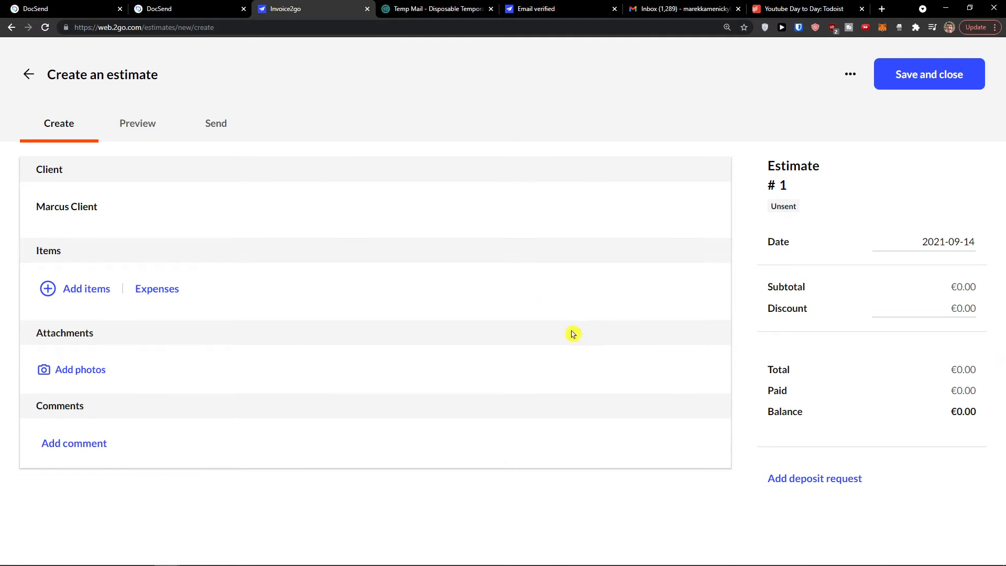
Step: Add the €100 Youtube Video line item and preview the €120.00 estimate
click(83, 290)
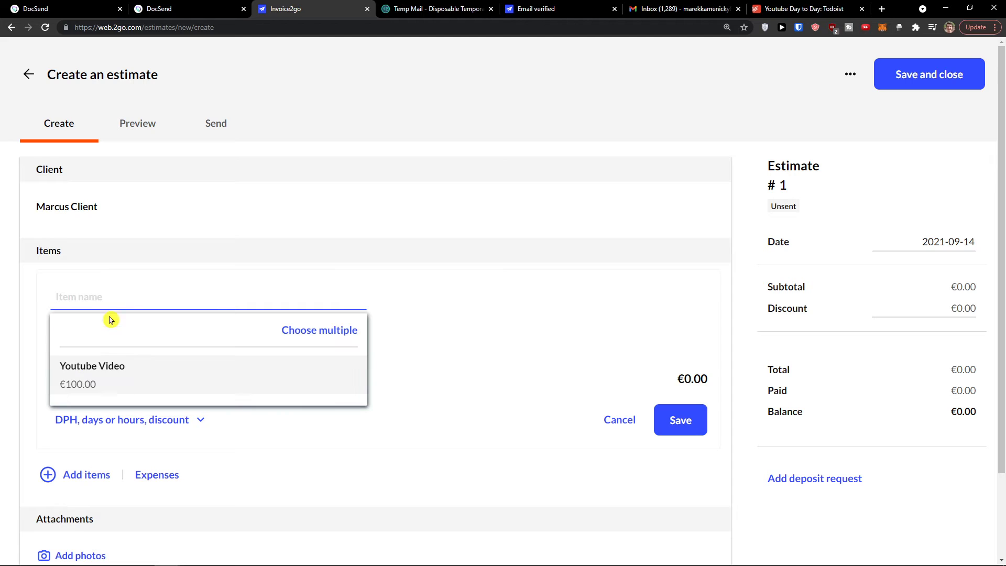
click(125, 373)
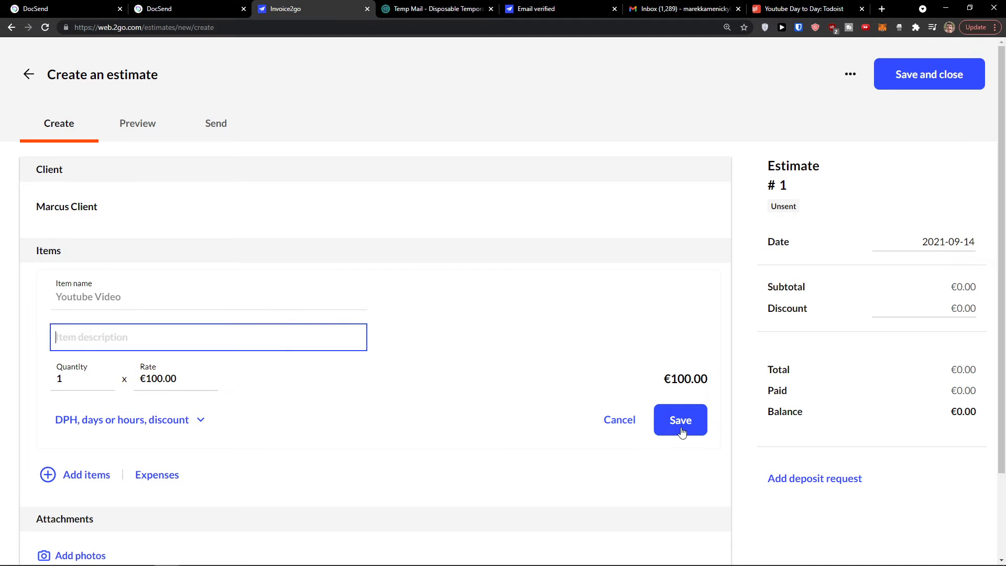
click(677, 422)
click(356, 312)
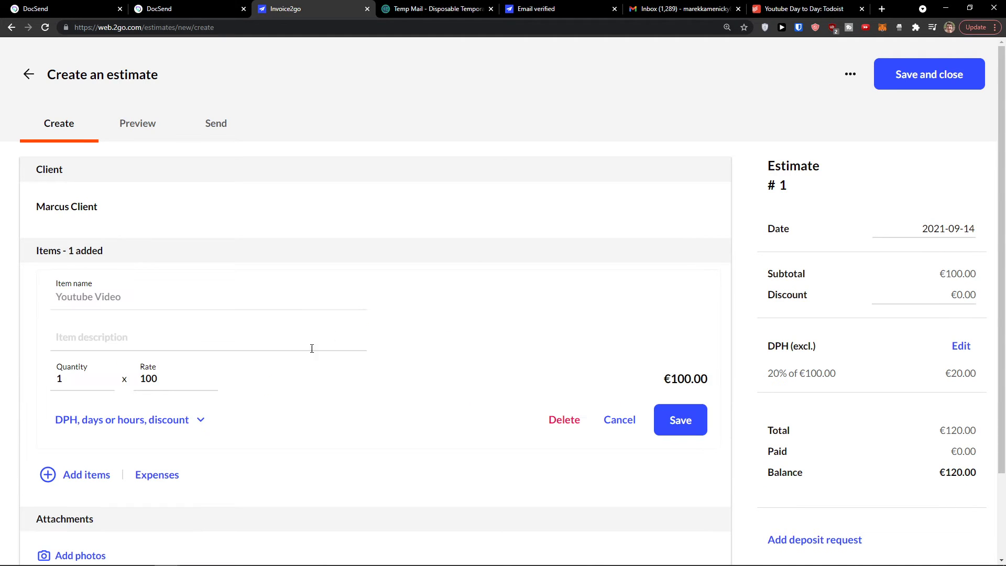
click(667, 415)
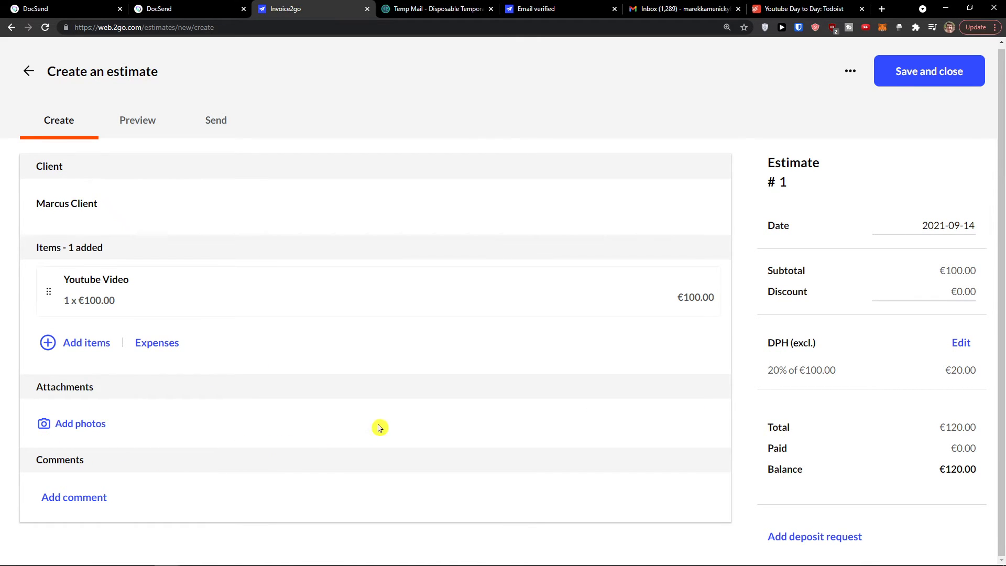
click(139, 136)
scroll(220, 276, down, 4)
scroll(220, 279, up, 1)
scroll(220, 277, up, 3)
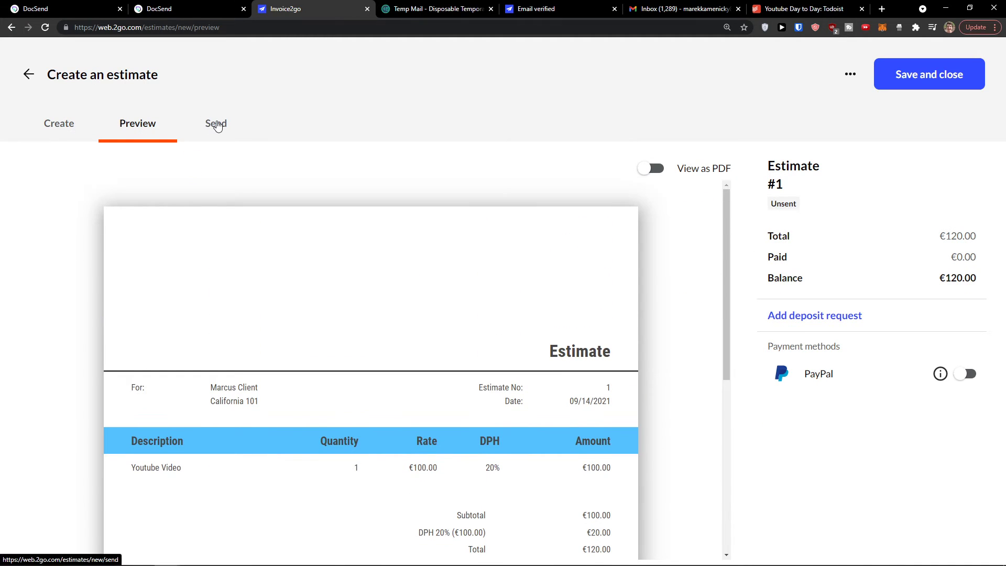
Step: Show estimate #1's Send page and its extra actions menu
click(209, 124)
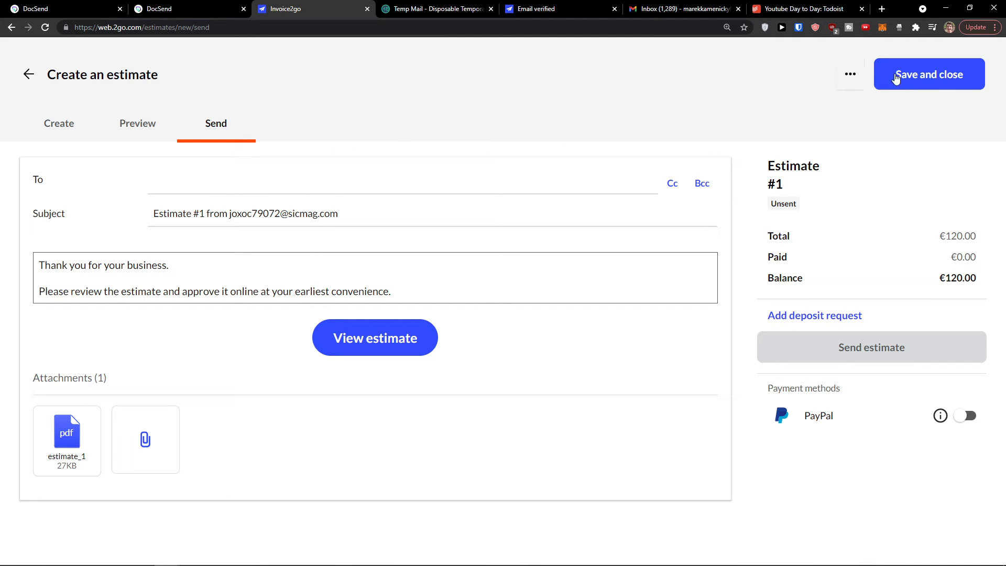
click(854, 78)
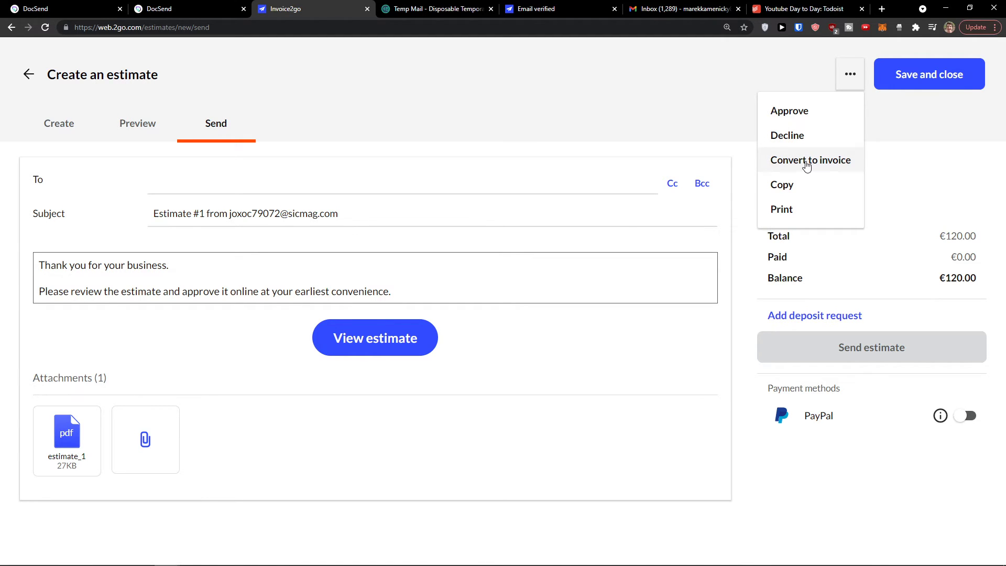
Step: Save estimate 1, choosing Don't ask again on the new-project prompt
click(949, 77)
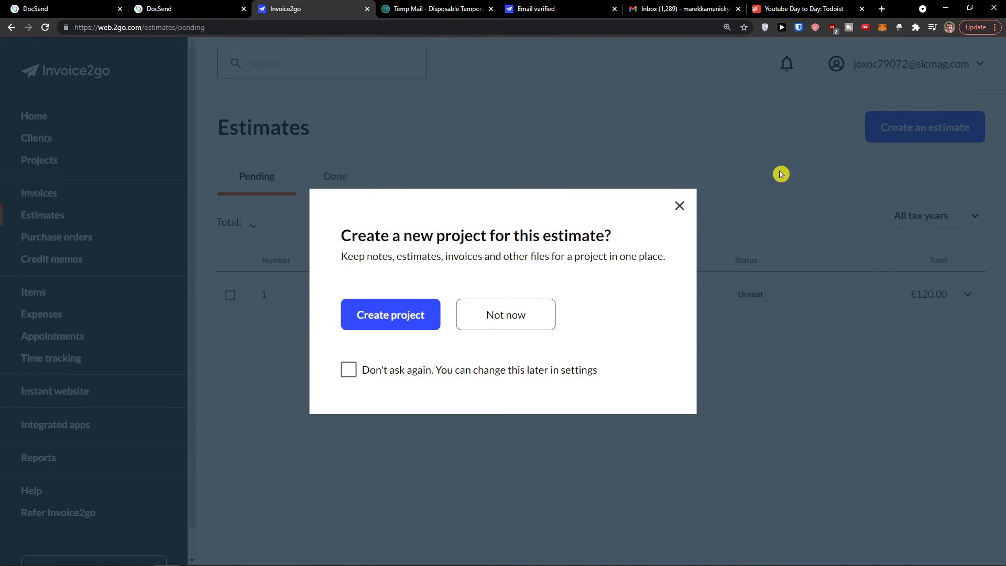
click(565, 370)
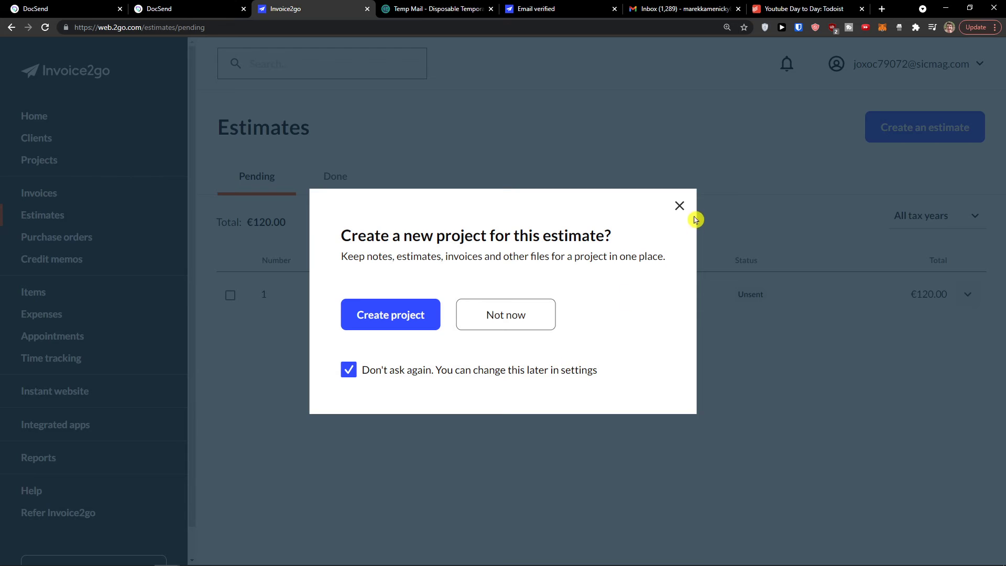
click(679, 207)
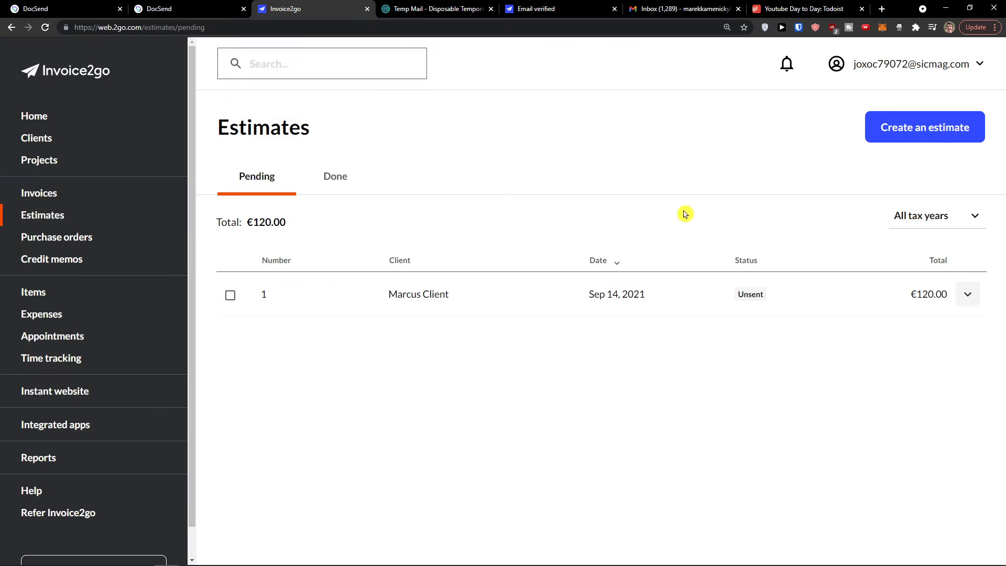
Step: Mark estimate 1 as Approved and save it
click(359, 298)
click(849, 76)
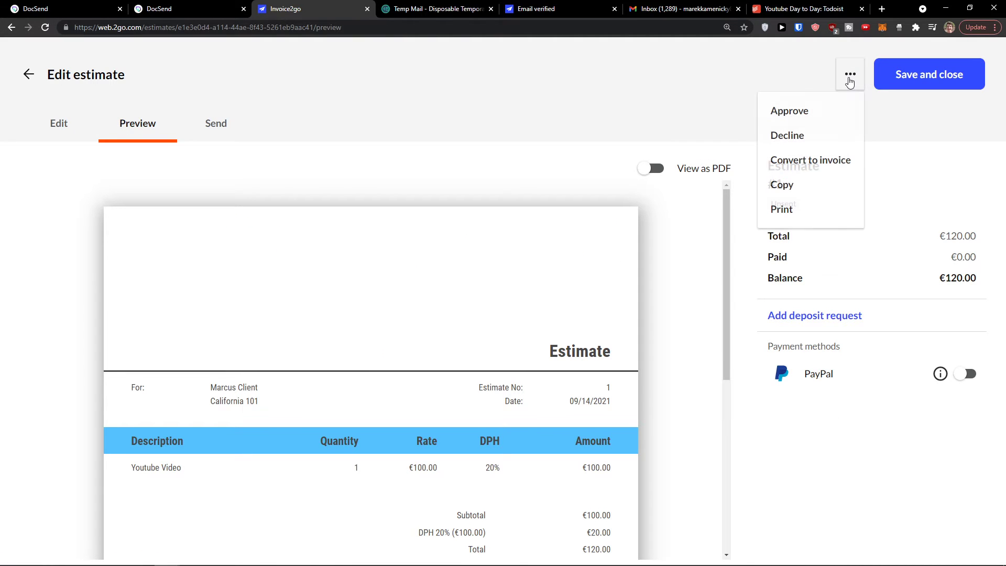
click(824, 109)
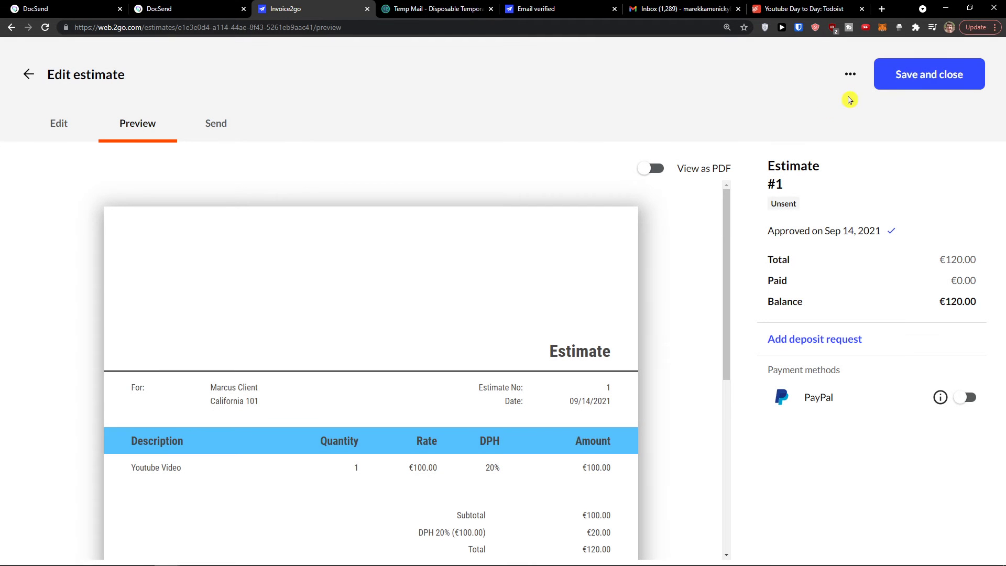
click(906, 85)
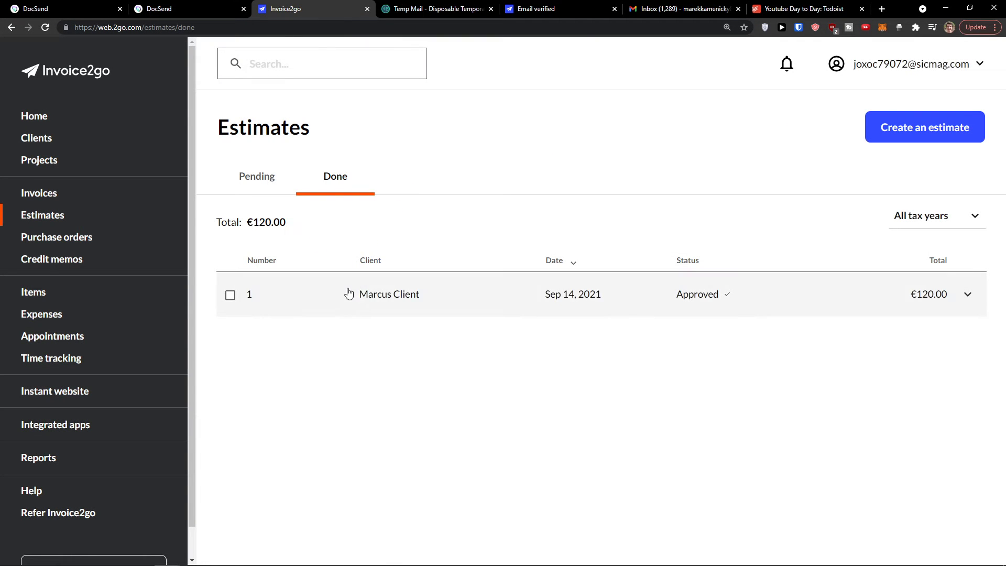
Step: Convert the approved estimate into invoice #2 for €120.00 and save it
click(968, 295)
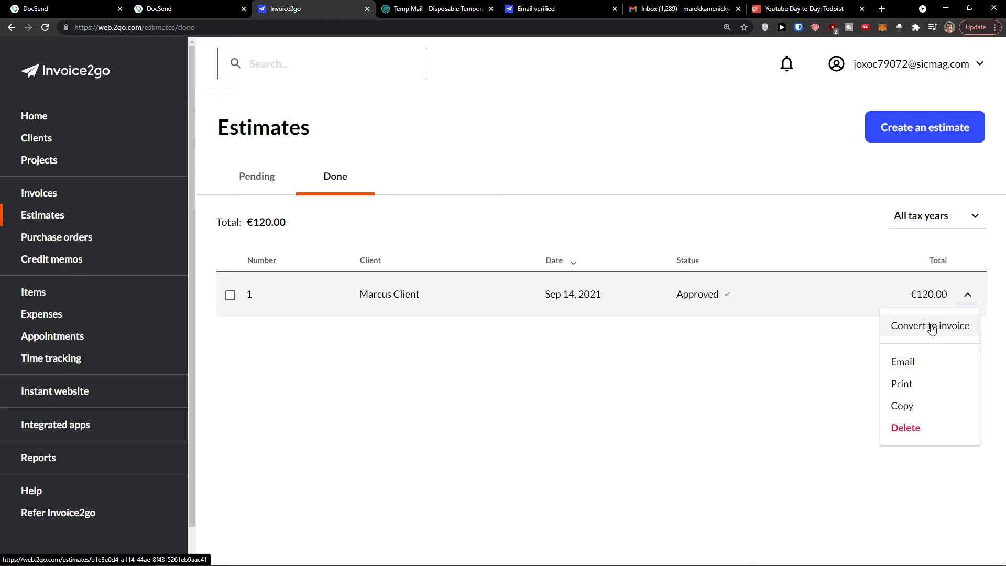
click(932, 328)
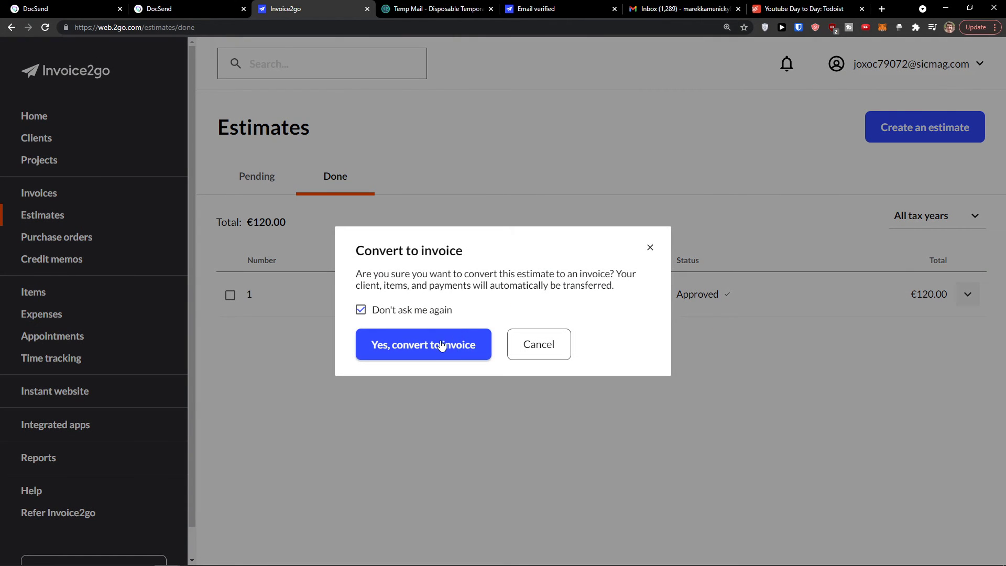
click(442, 345)
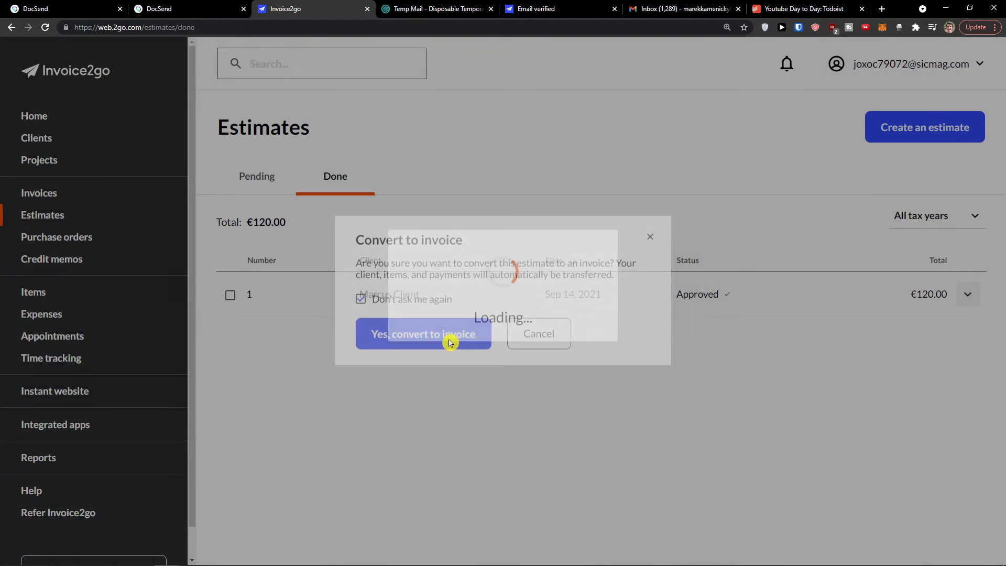
scroll(93, 188, down, 3)
scroll(92, 188, up, 2)
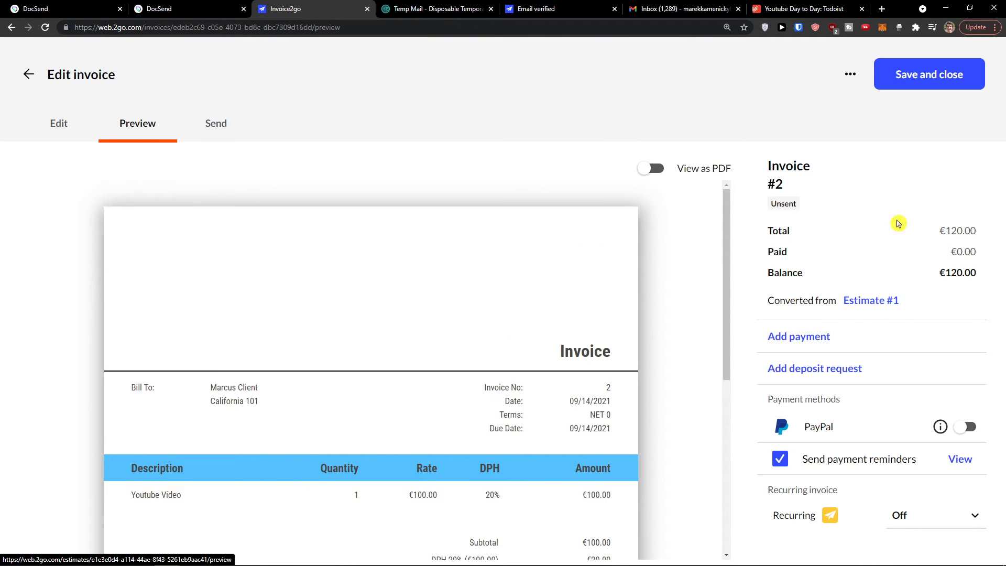
click(945, 74)
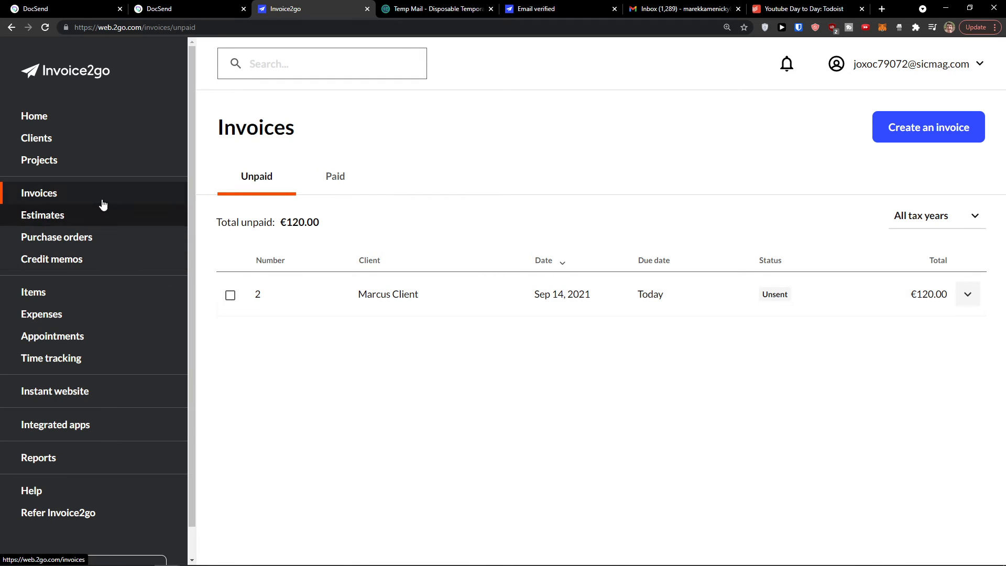
Step: Create purchase order #1 for the saved client with one €100.00 Youtube Video item
click(105, 245)
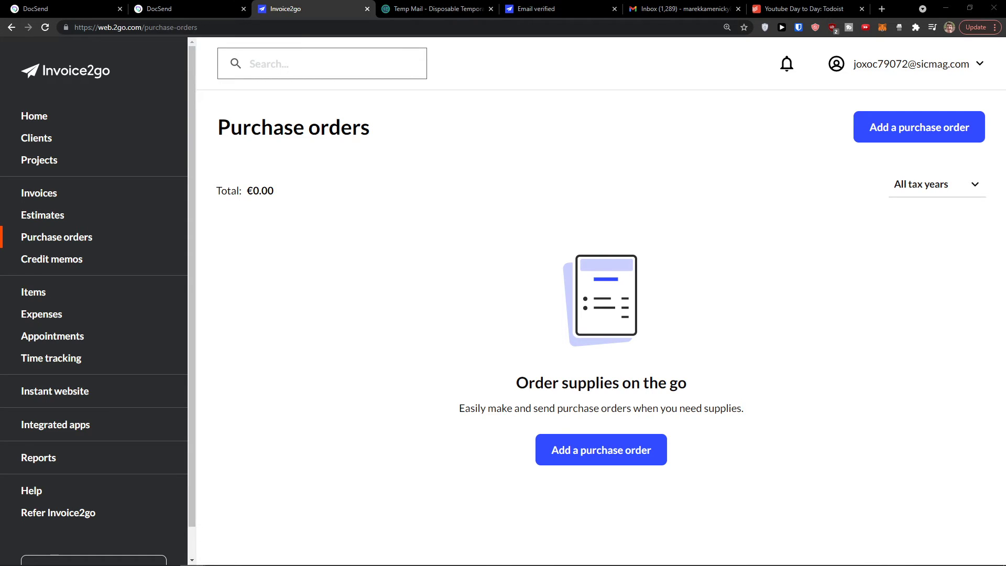
click(891, 139)
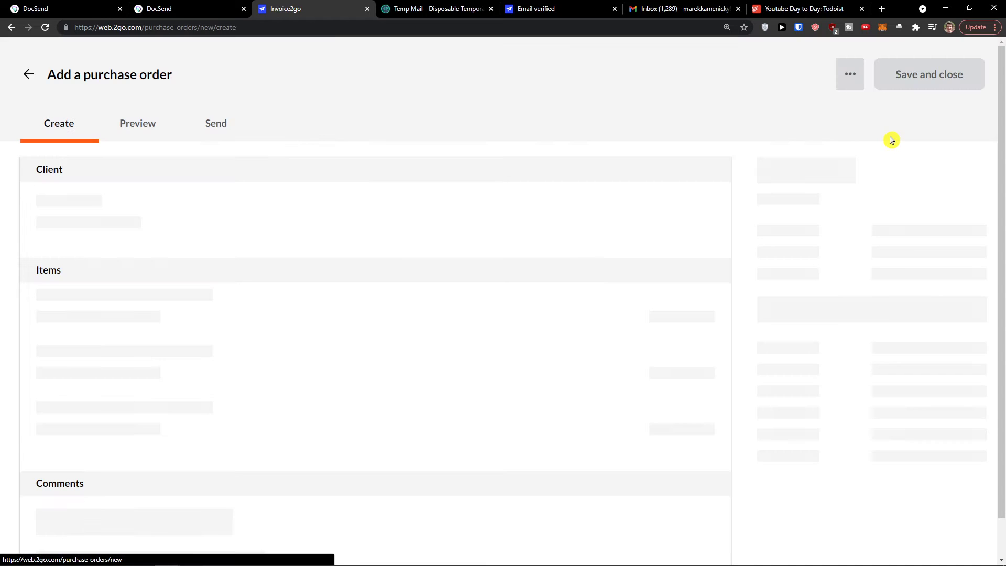
click(125, 207)
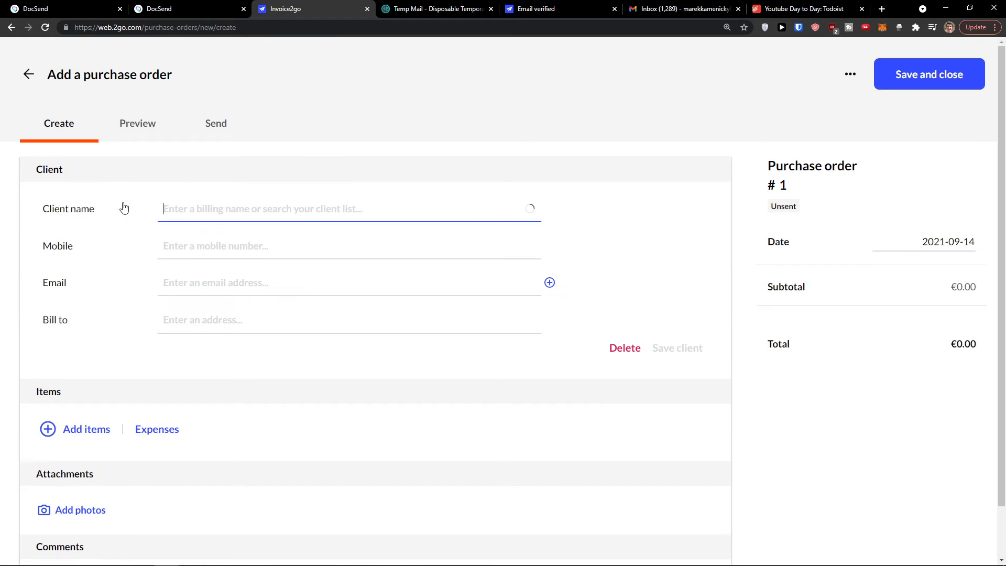
click(191, 265)
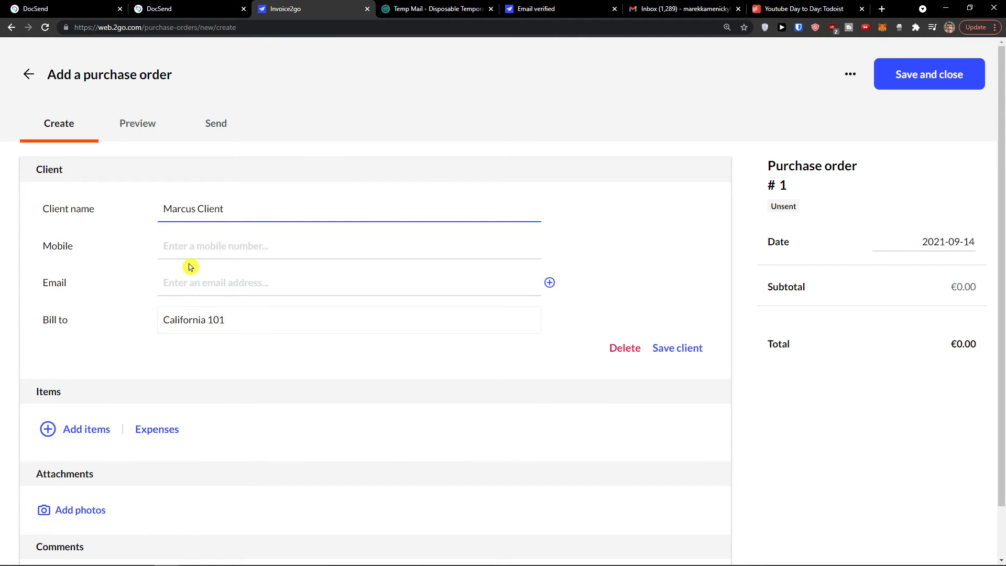
click(662, 349)
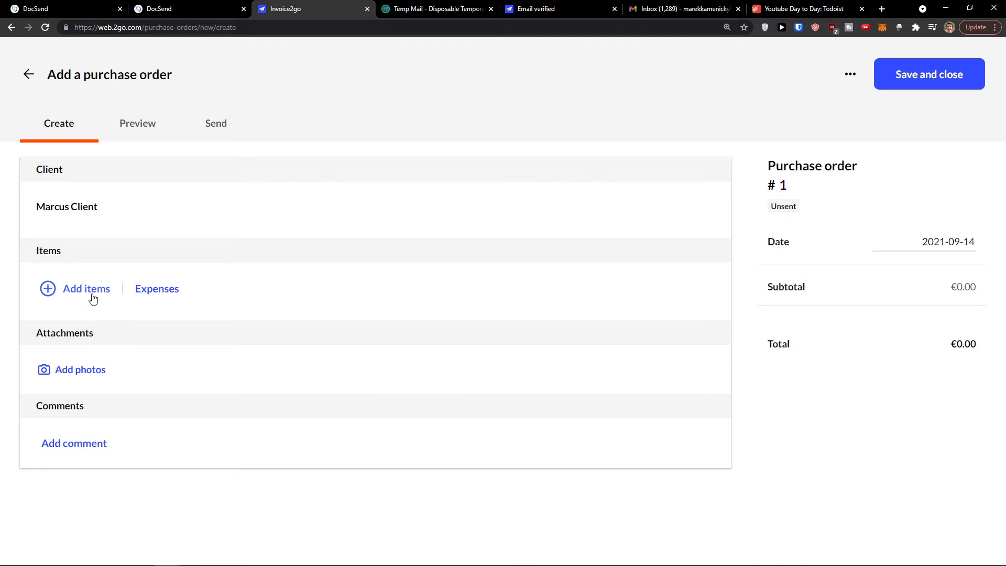
click(92, 299)
click(108, 370)
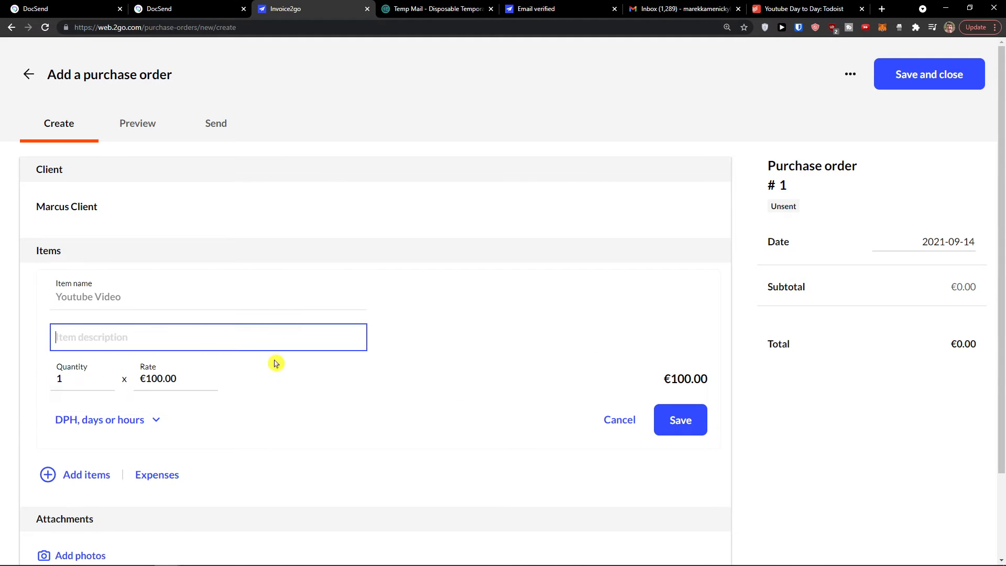
click(666, 420)
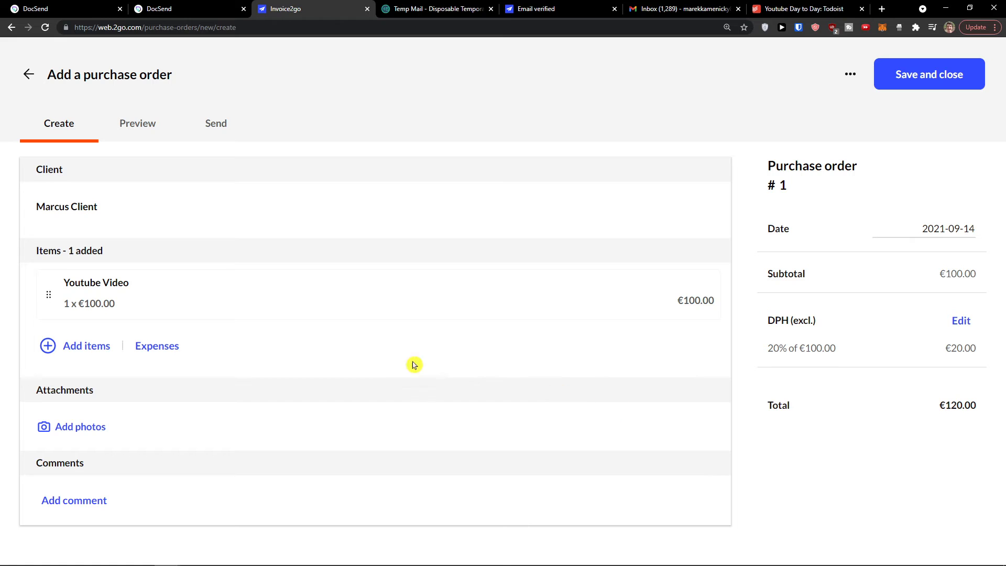
Step: Review the order's Preview and Send pages, save it, and open Credit memos
click(156, 136)
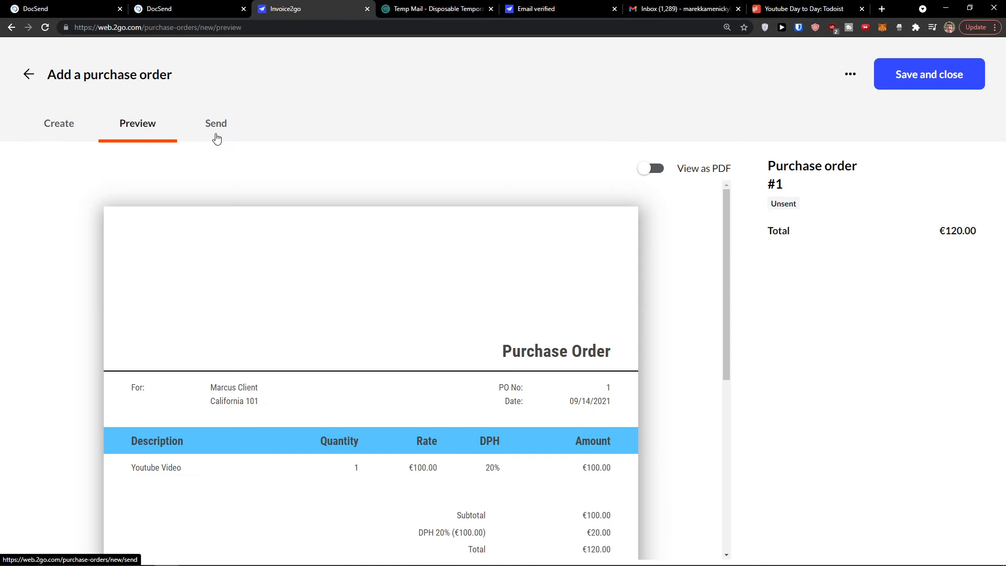
click(216, 139)
click(854, 77)
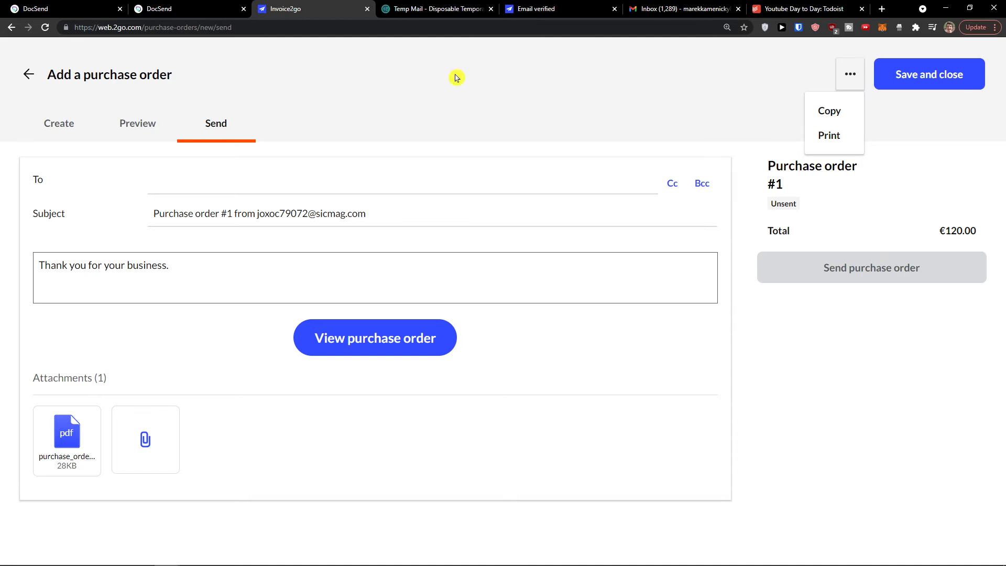
click(962, 73)
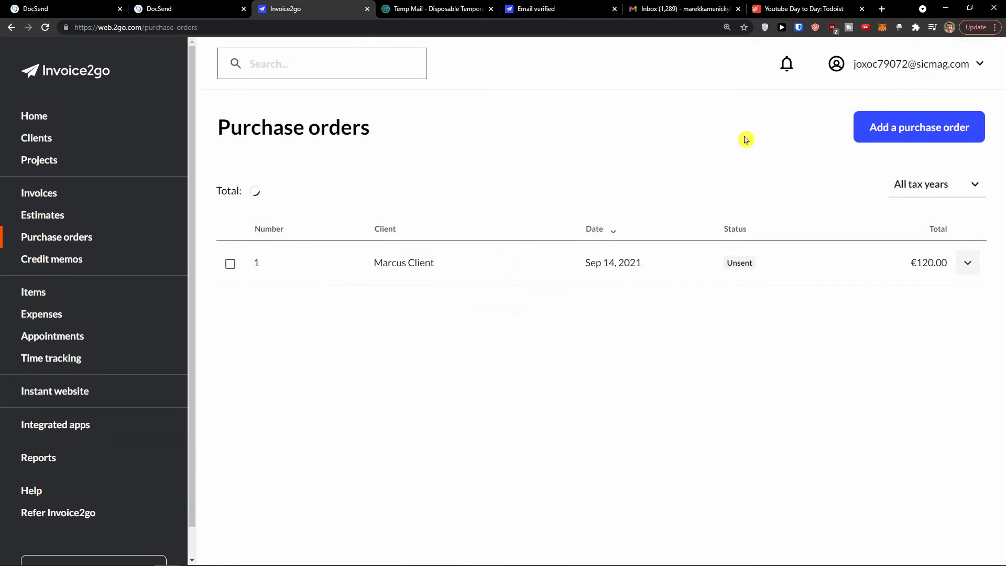
click(90, 257)
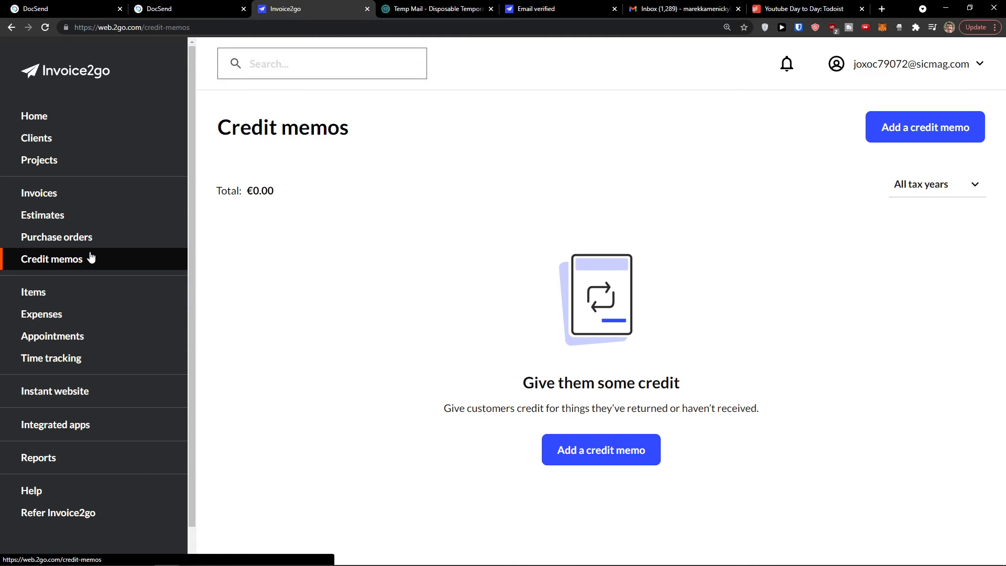
Step: Start credit memo #1 and attach the recently created client
click(638, 454)
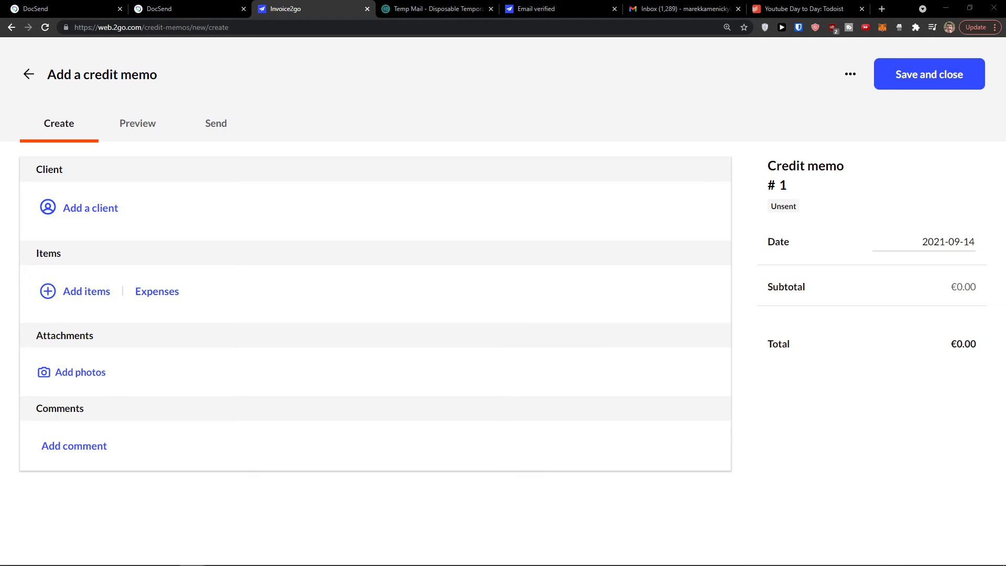
click(88, 208)
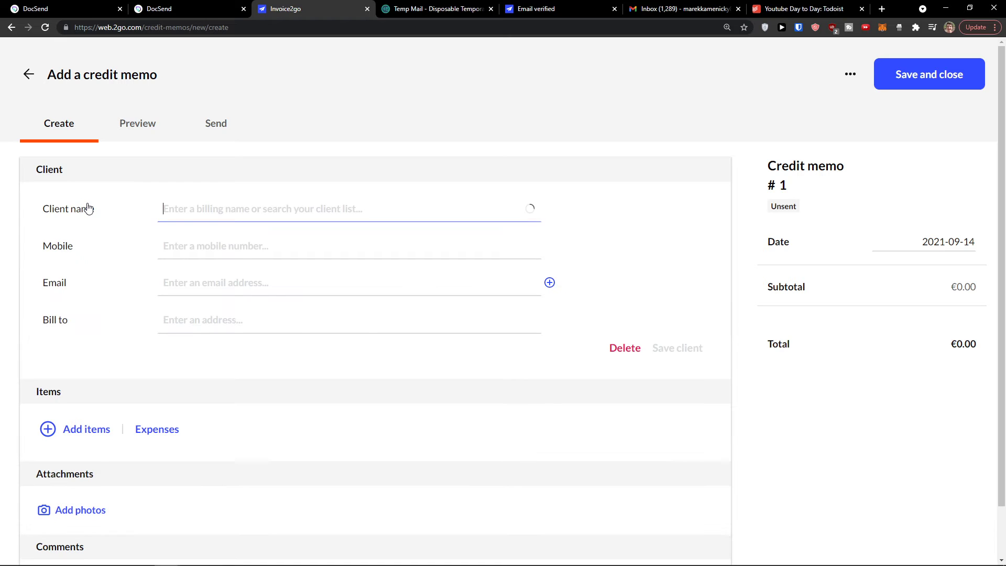
click(194, 265)
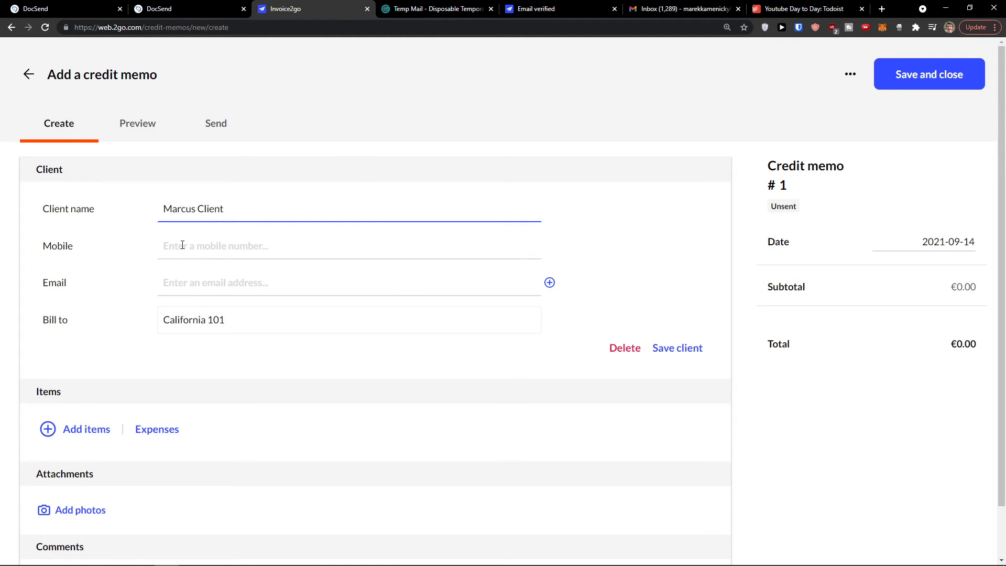
scroll(183, 238, down, 1)
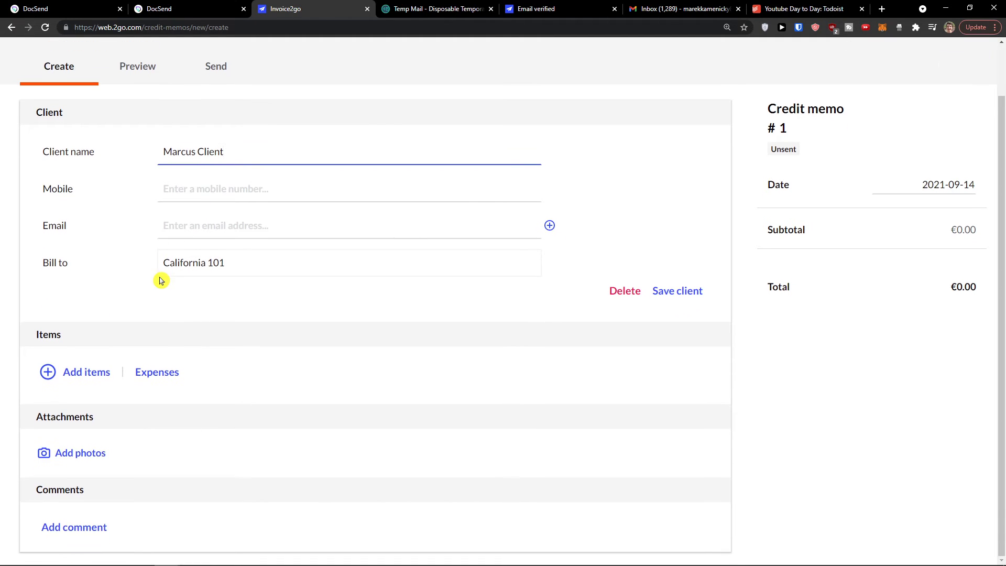
click(678, 347)
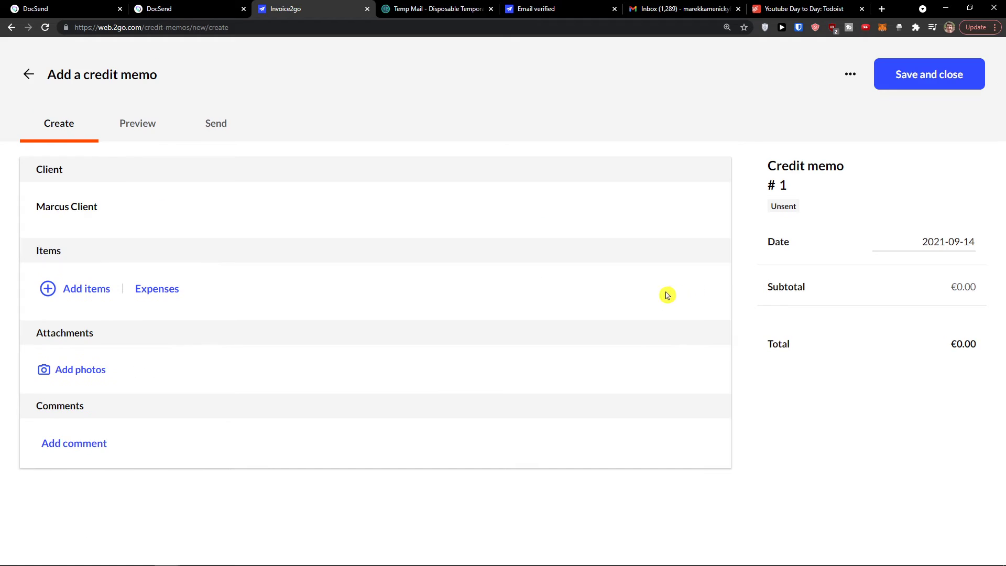
Step: Add the saved Youtube Video item to the memo at a rate of €50
click(97, 296)
click(101, 360)
click(82, 380)
click(150, 379)
text(50.00)
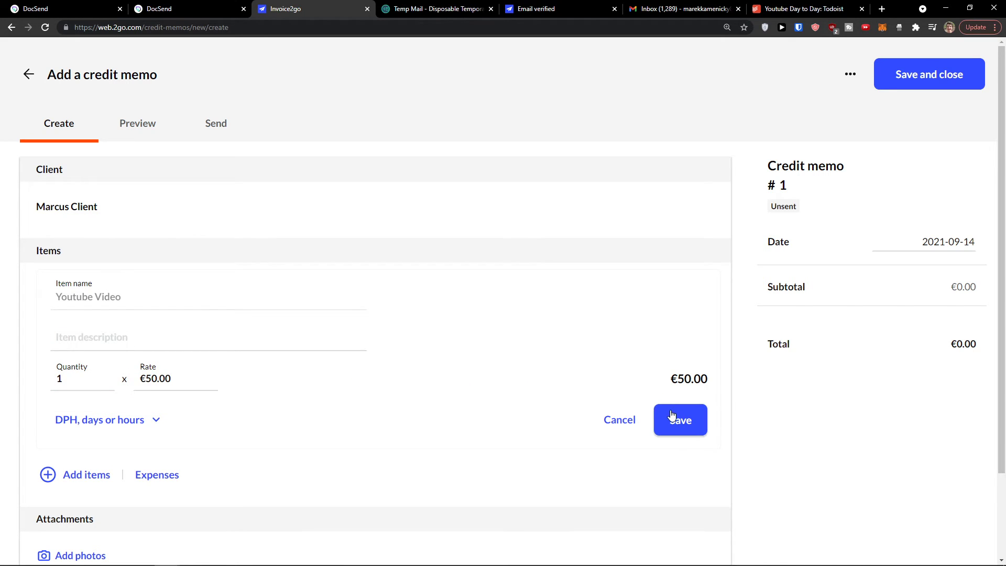
click(666, 416)
Step: Make the Youtube Video line exempt from DPH, then preview the credit memo
click(178, 303)
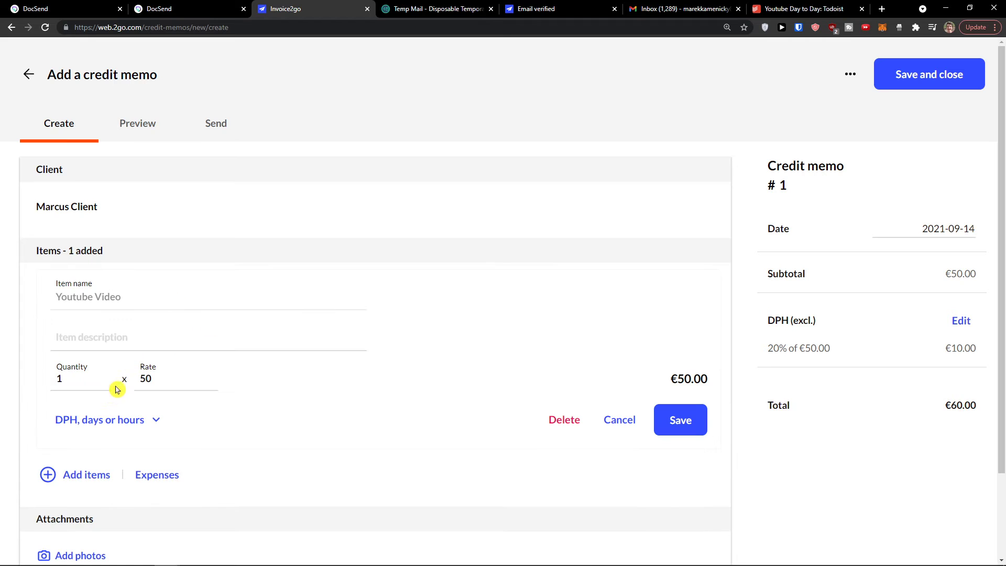
click(95, 422)
click(74, 468)
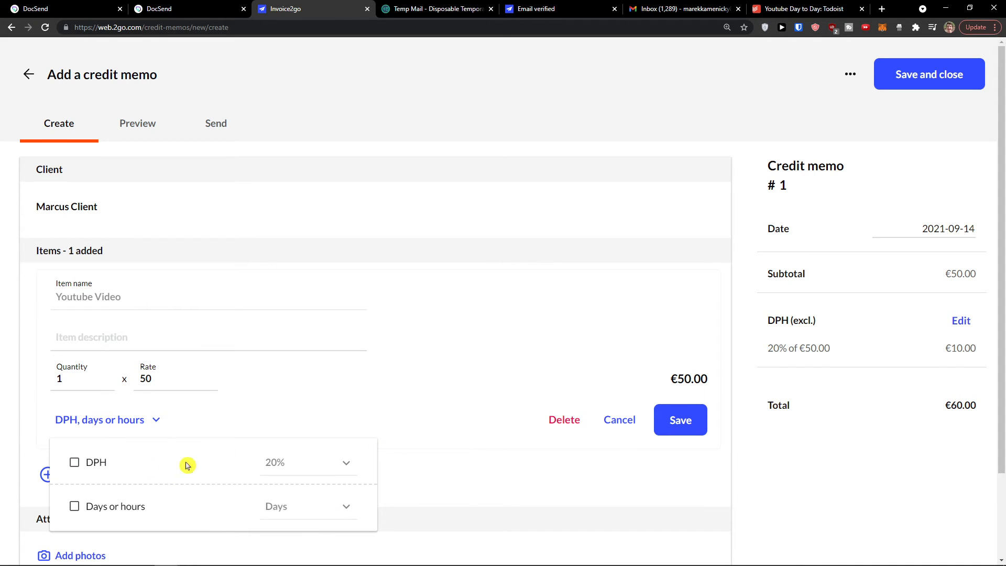
click(701, 426)
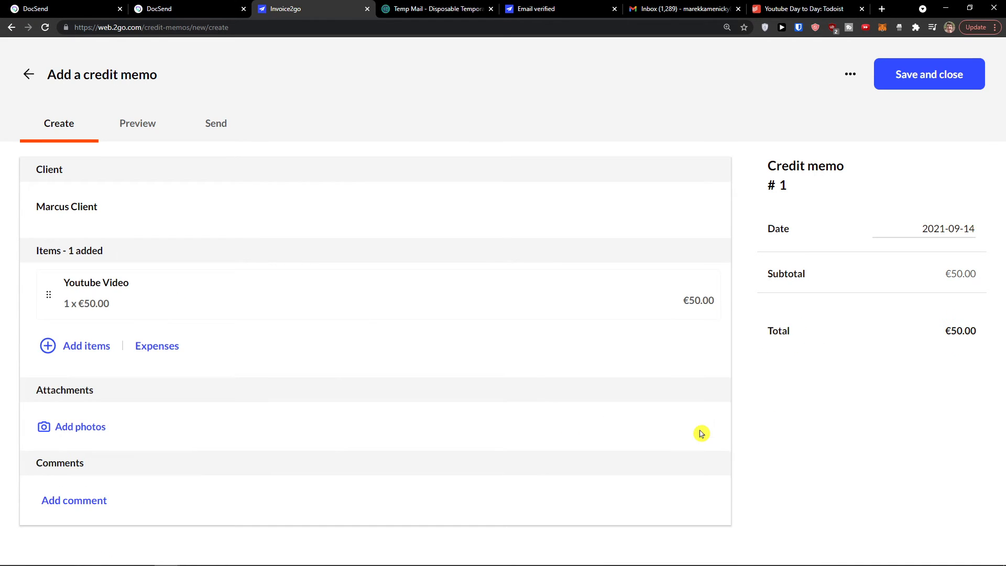
click(154, 122)
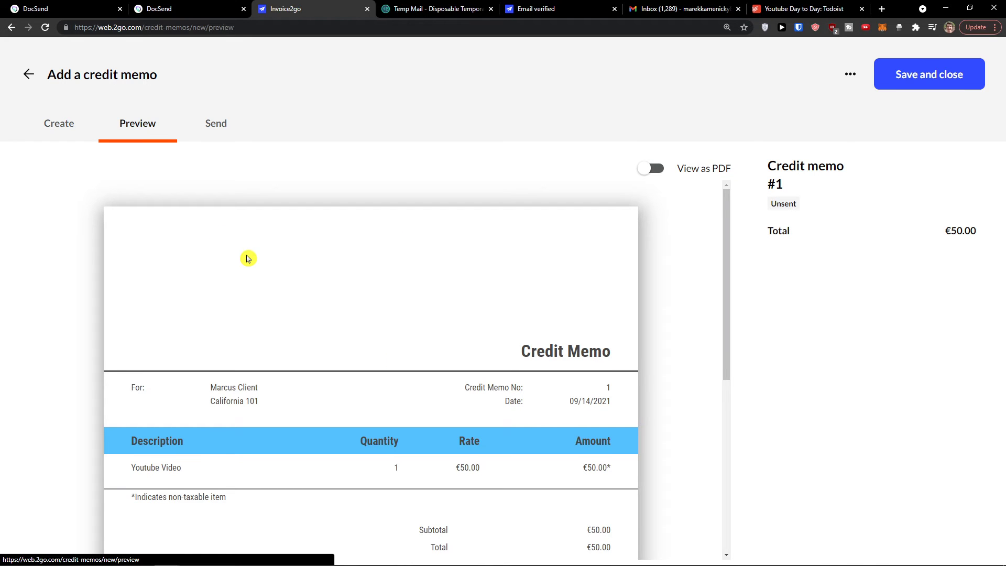
Step: Set the credit memo's recipient to the temporary email address copied from Temp Mail
scroll(248, 258, down, 2)
click(207, 124)
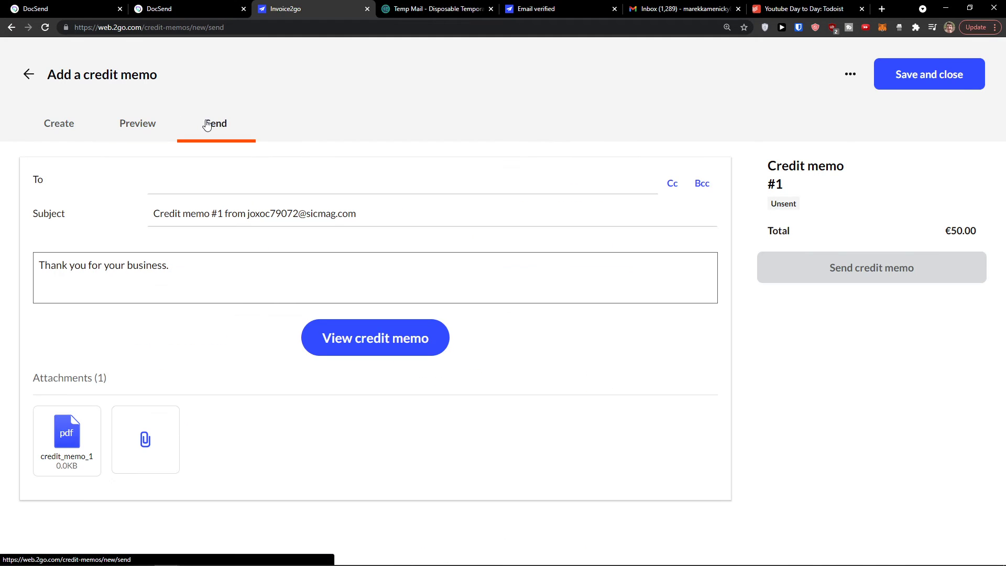
click(203, 187)
click(202, 186)
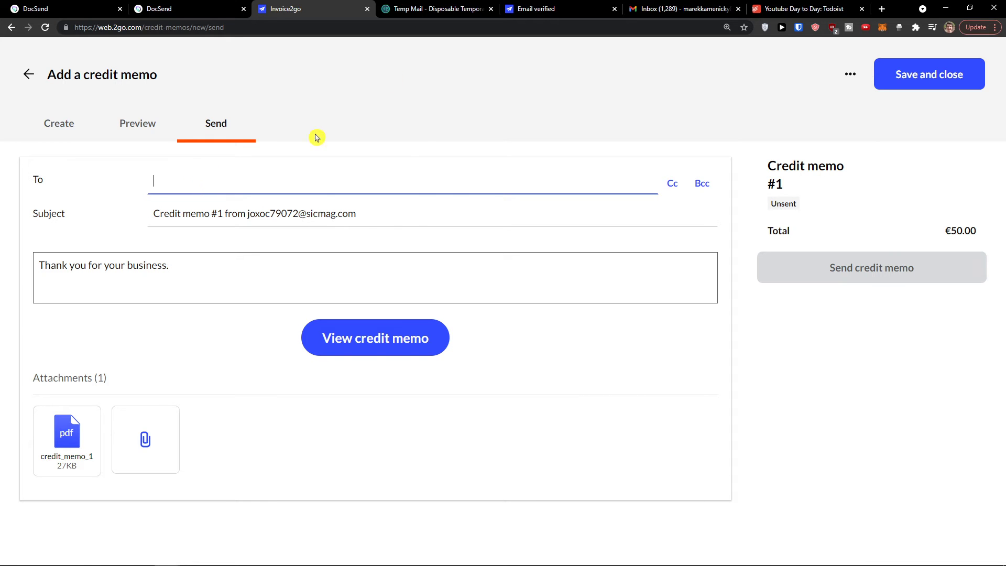
key(ctrl+Tab)
scroll(404, 128, up, 7)
scroll(424, 138, up, 1)
click(656, 94)
click(313, 8)
key(ctrl+v)
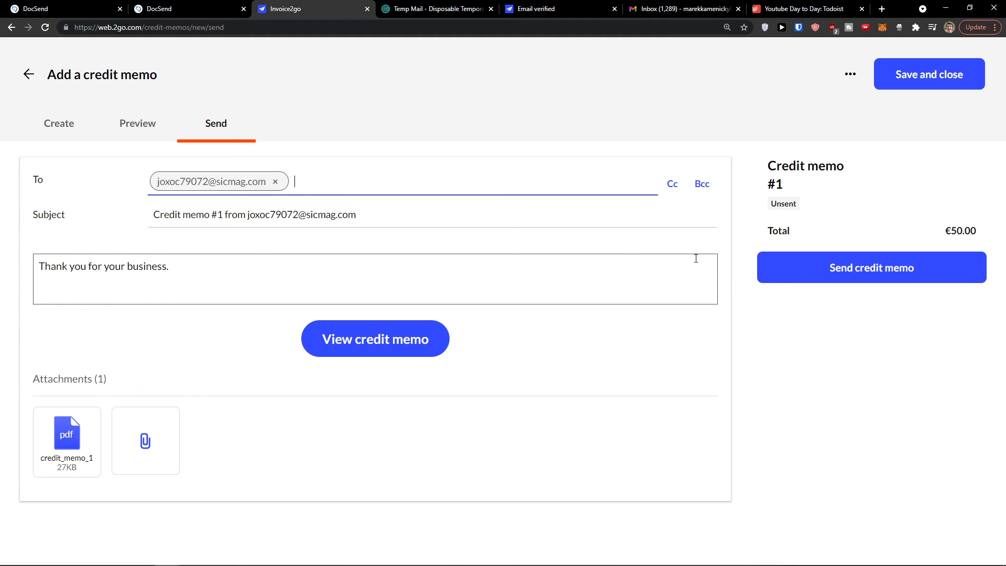
Step: Send credit memo #1 without updating the client's saved email, then check the temporary inbox
click(797, 272)
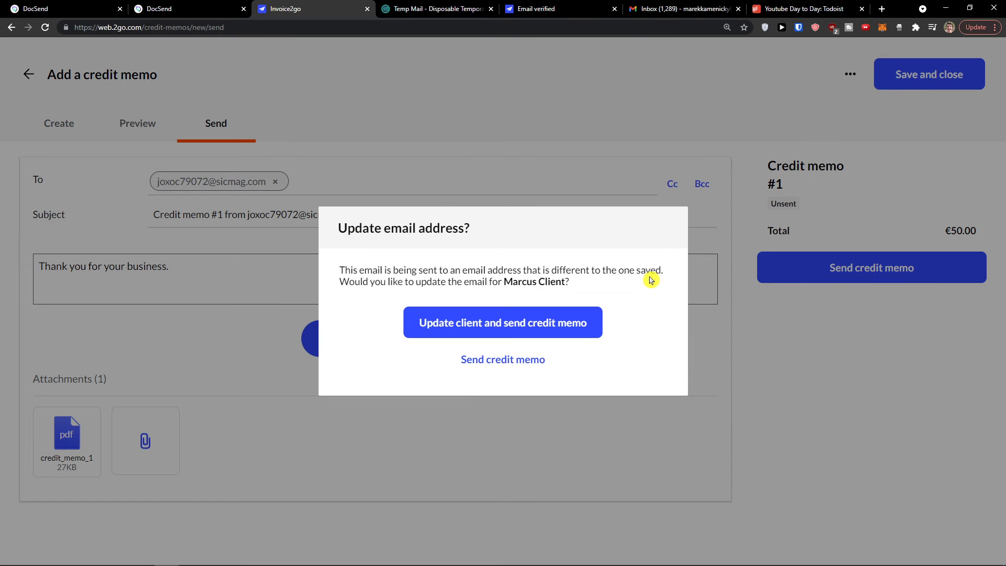
click(527, 360)
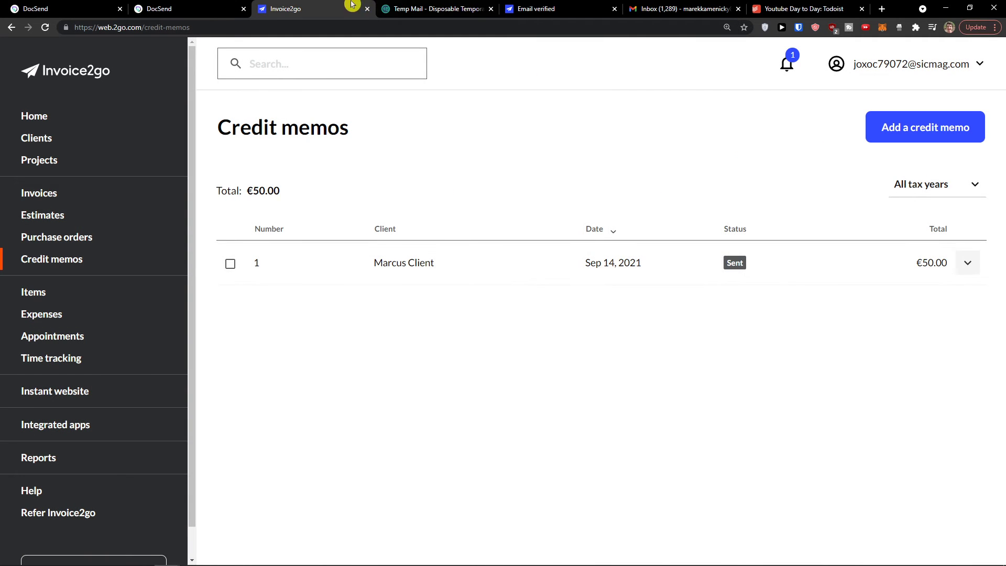
click(409, 9)
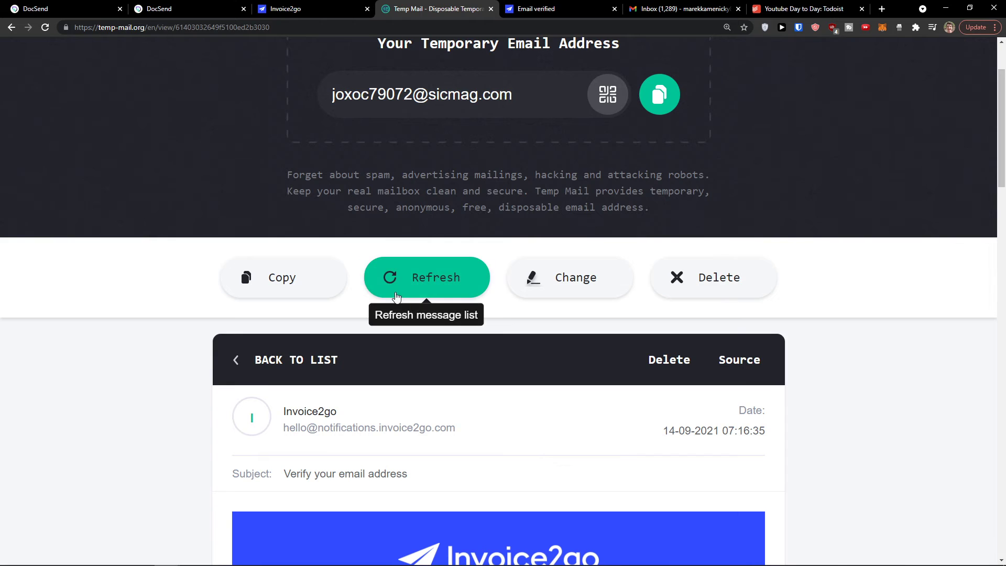
click(239, 360)
click(356, 8)
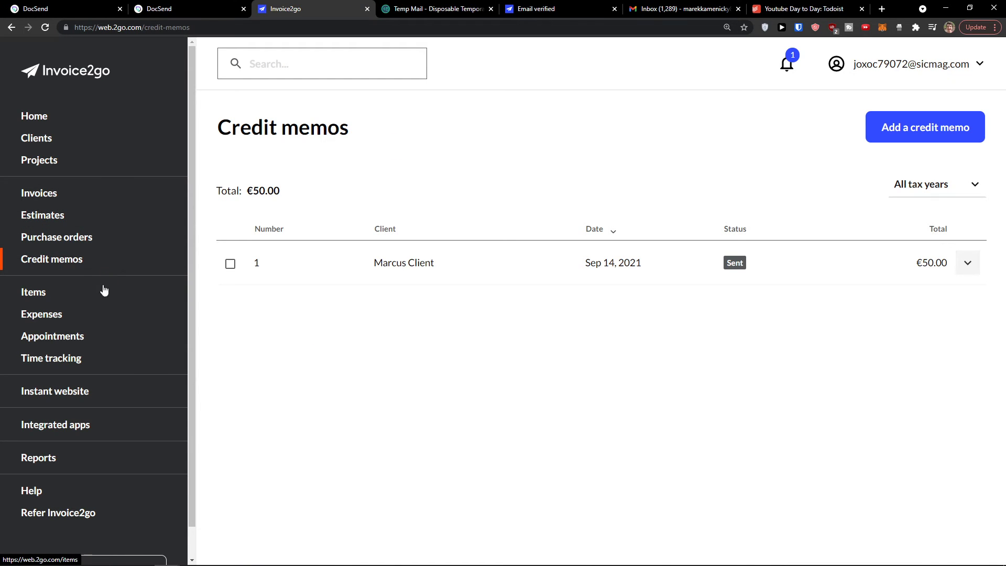
Step: Start a new expense, enter the merchant, and choose the Utilities category
click(90, 315)
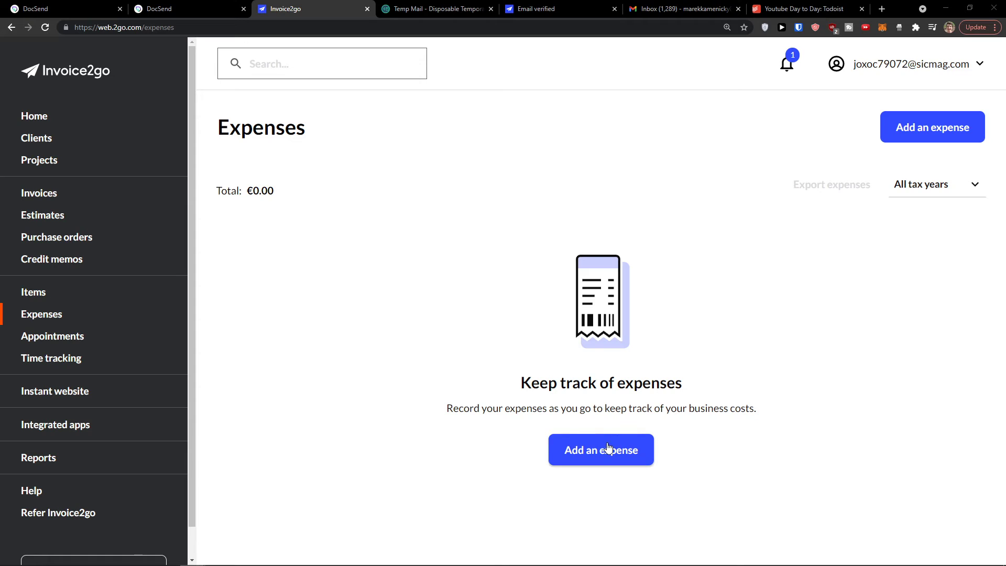
click(596, 457)
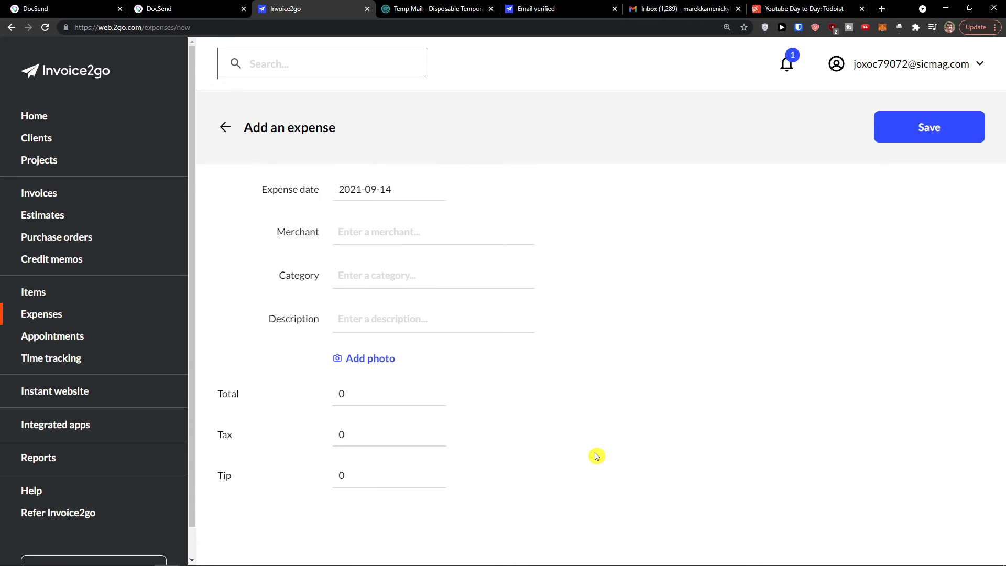
click(433, 222)
text(Marcus Merchant)
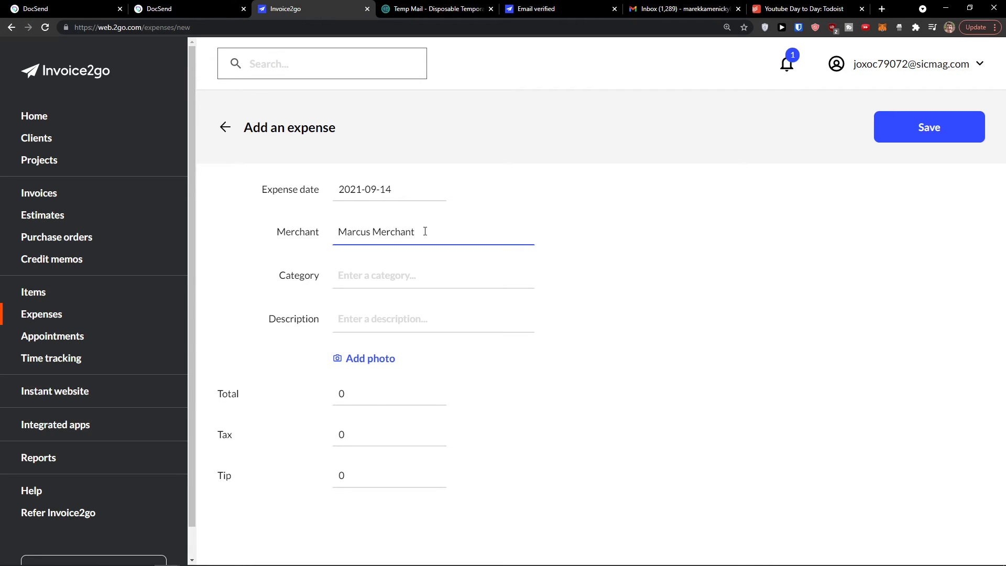
click(419, 275)
scroll(408, 343, down, 2)
scroll(413, 361, up, 2)
scroll(413, 359, down, 5)
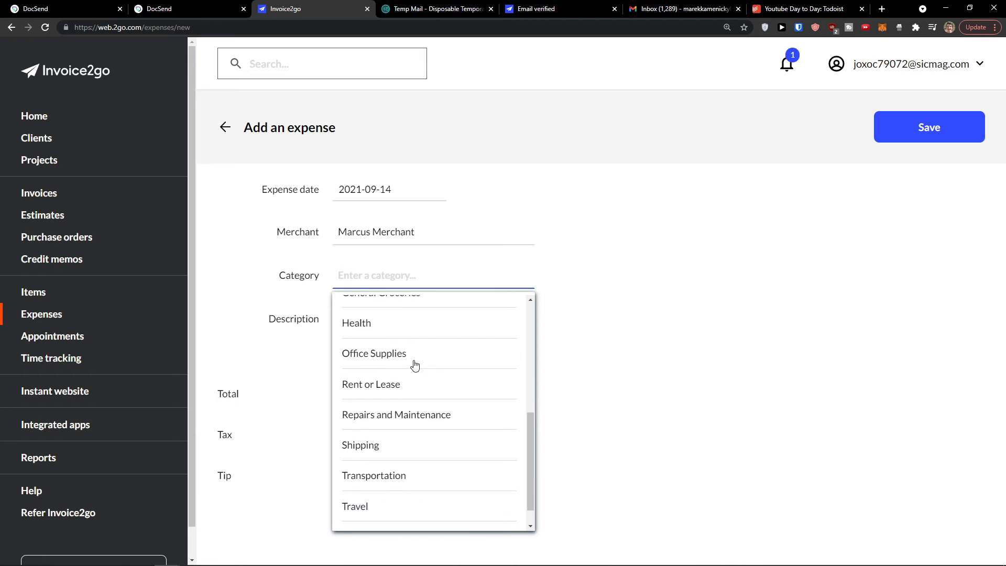
scroll(415, 365, down, 1)
click(399, 507)
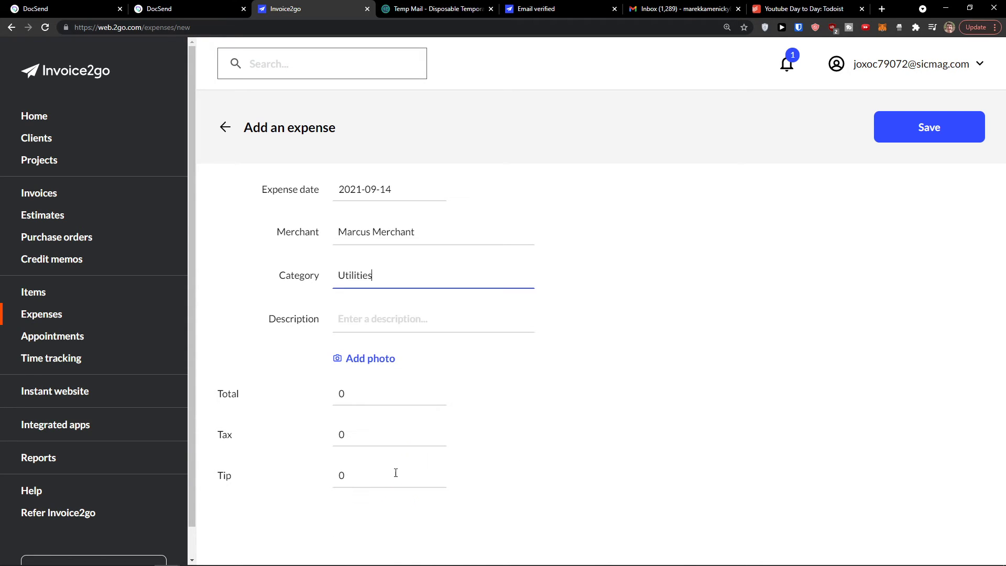
Step: Set the expense total to €50.00 and save it
click(393, 313)
click(359, 394)
click(461, 415)
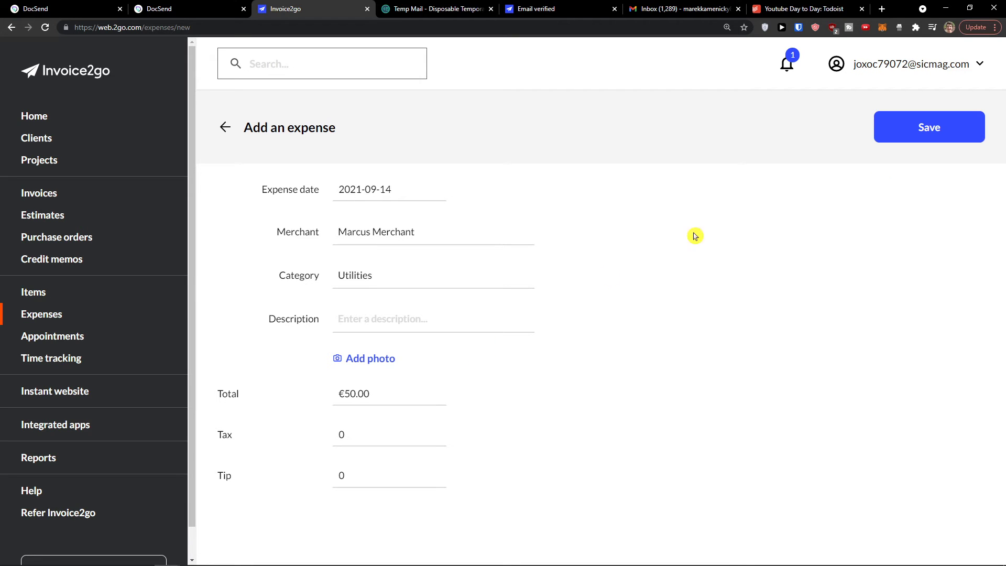
click(933, 137)
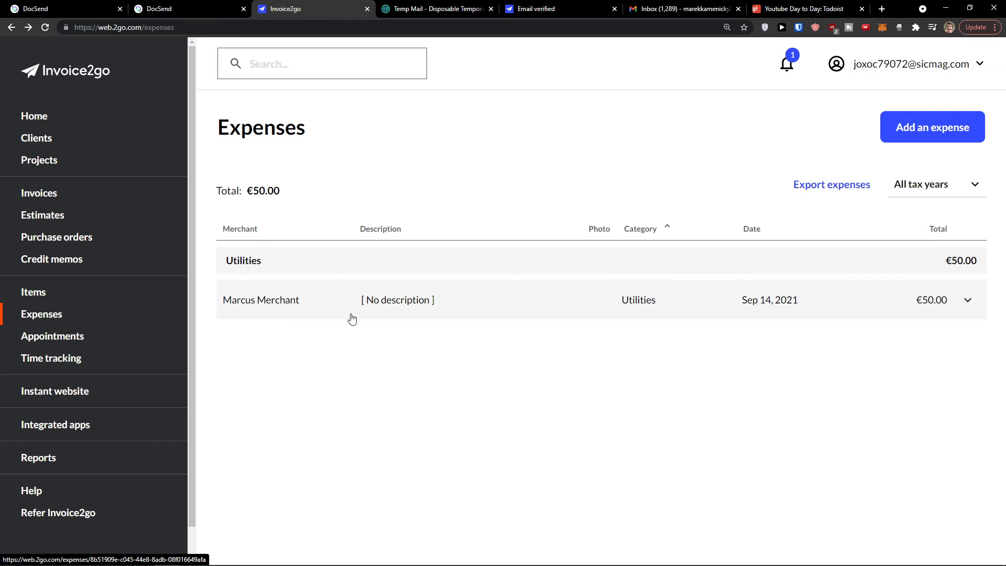
click(21, 336)
Step: Review the Welcome setup checklist on Home, then go to the empty Appointments page
click(21, 119)
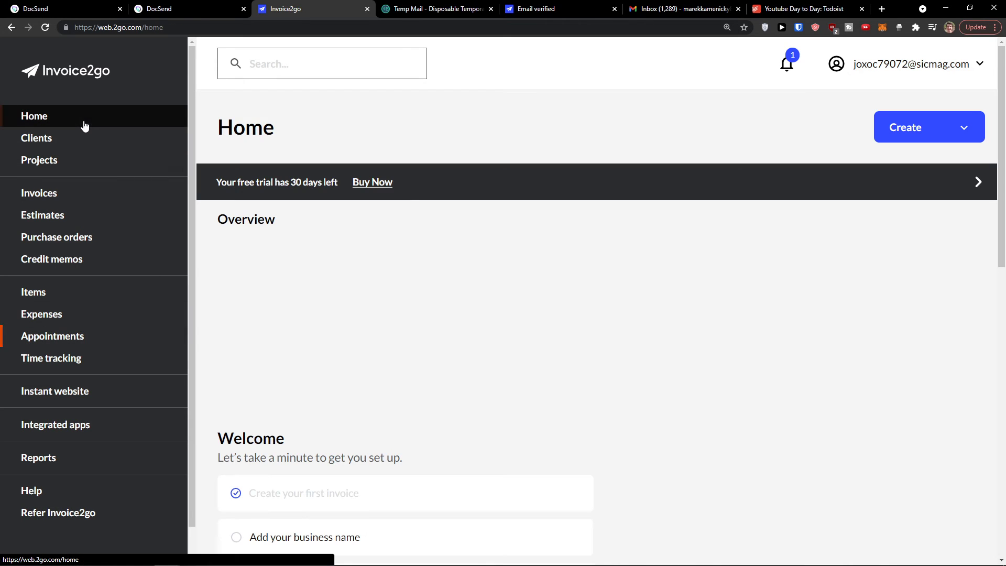
scroll(265, 326, down, 5)
scroll(265, 326, down, 2)
scroll(272, 299, up, 1)
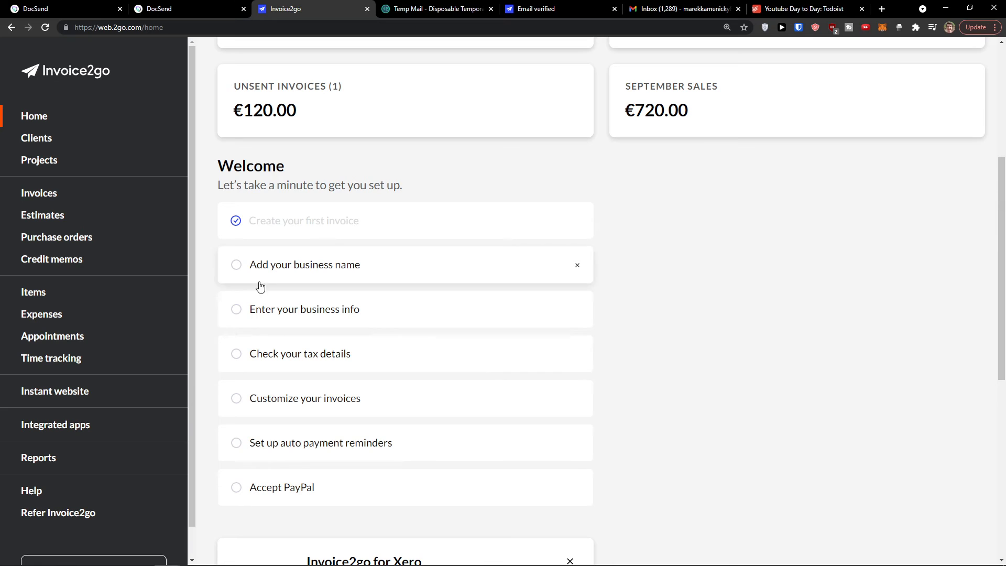
click(130, 335)
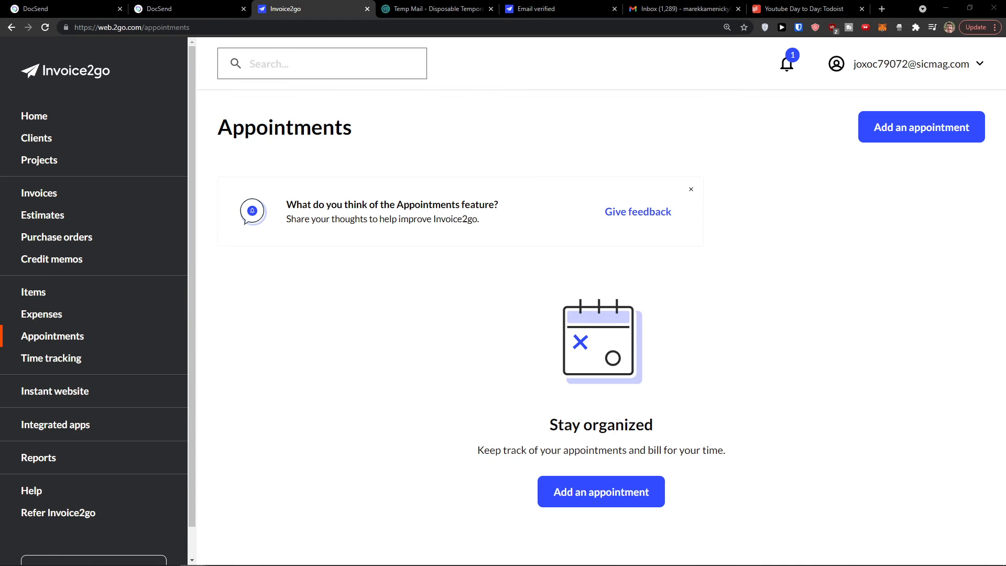
Step: Start a new appointment for the existing client and enter the contact's email address
click(576, 495)
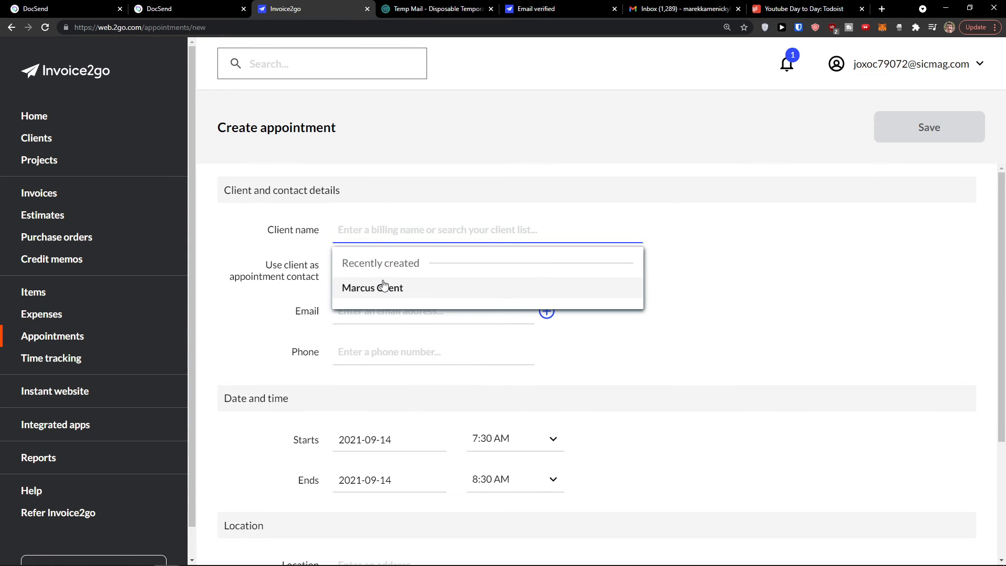
click(388, 287)
key(ctrl+plus)
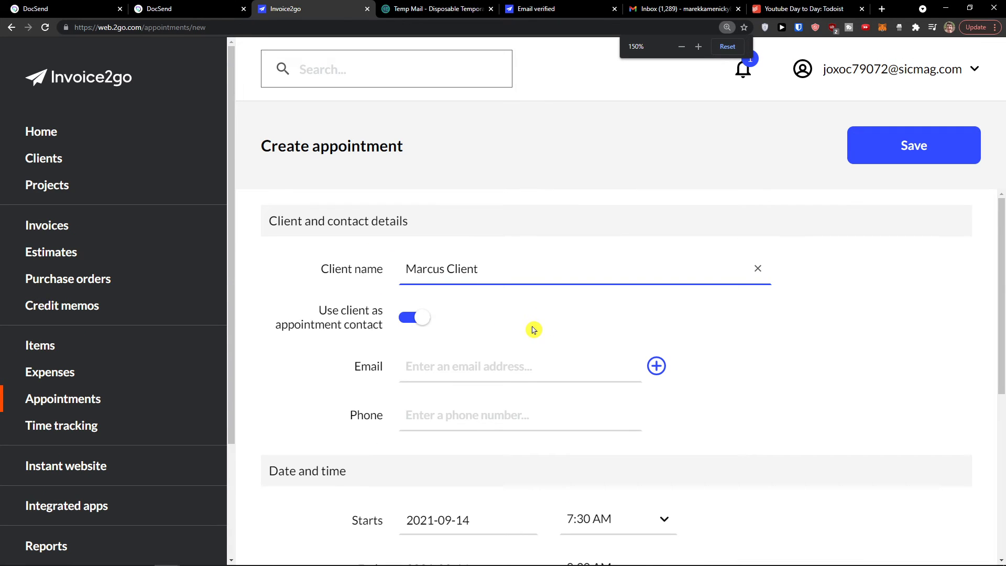
scroll(532, 330, down, 1)
click(492, 321)
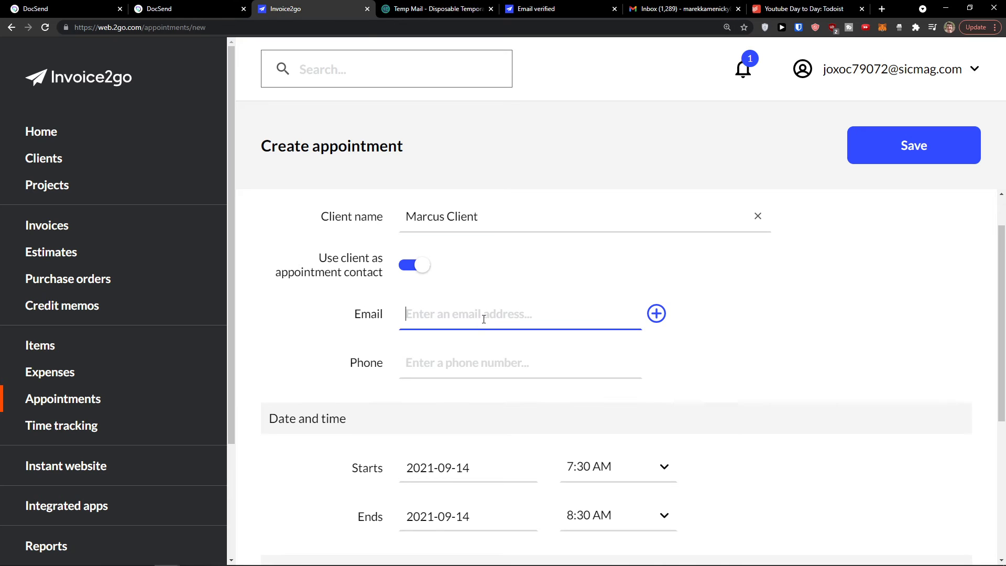
scroll(479, 309, down, 1)
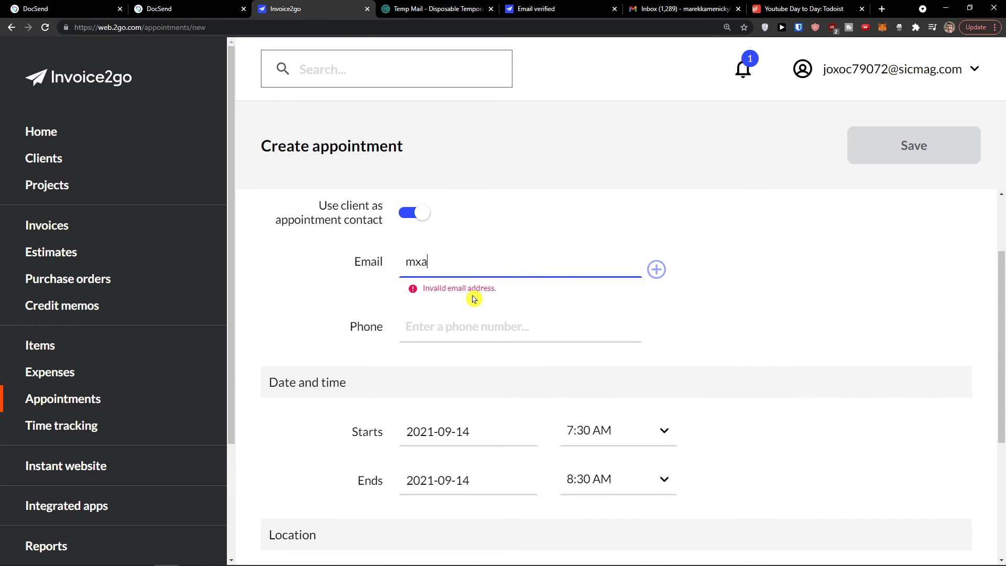
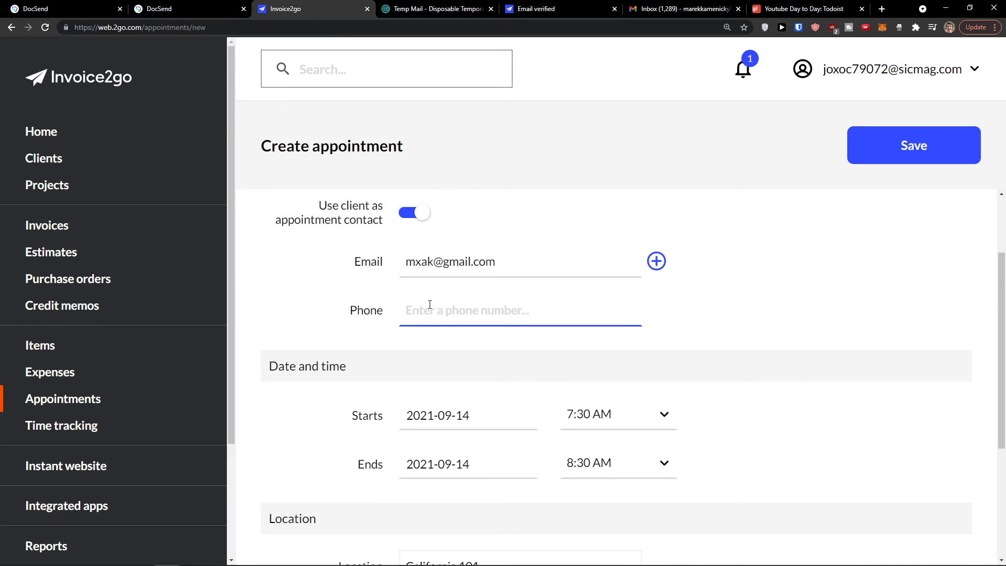
Step: Save the appointment for Sep 14, 2021, 7:30–8:30 AM, keeping the default location
scroll(427, 306, down, 2)
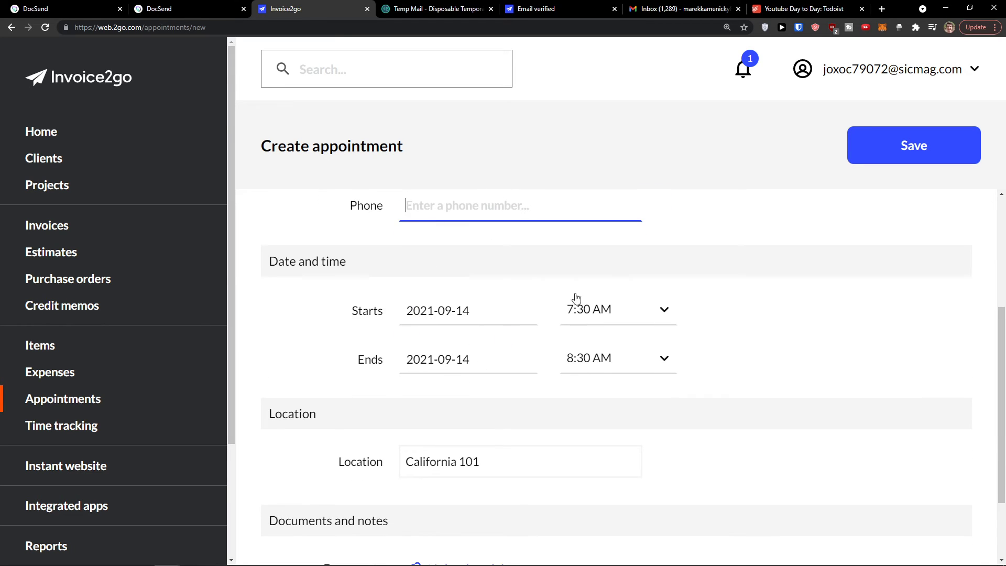
scroll(458, 357, down, 2)
scroll(473, 352, up, 2)
scroll(524, 355, down, 2)
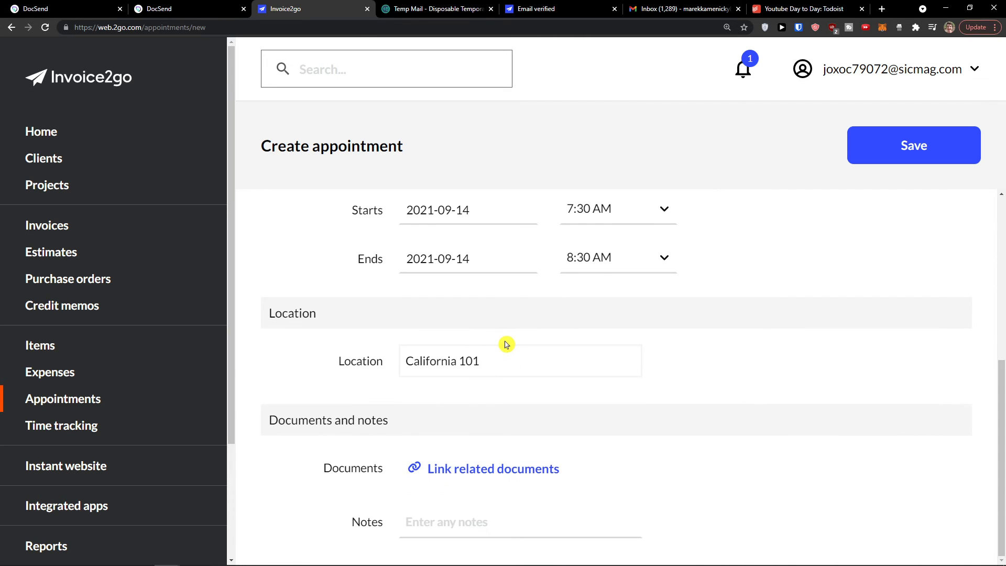
scroll(826, 480, up, 6)
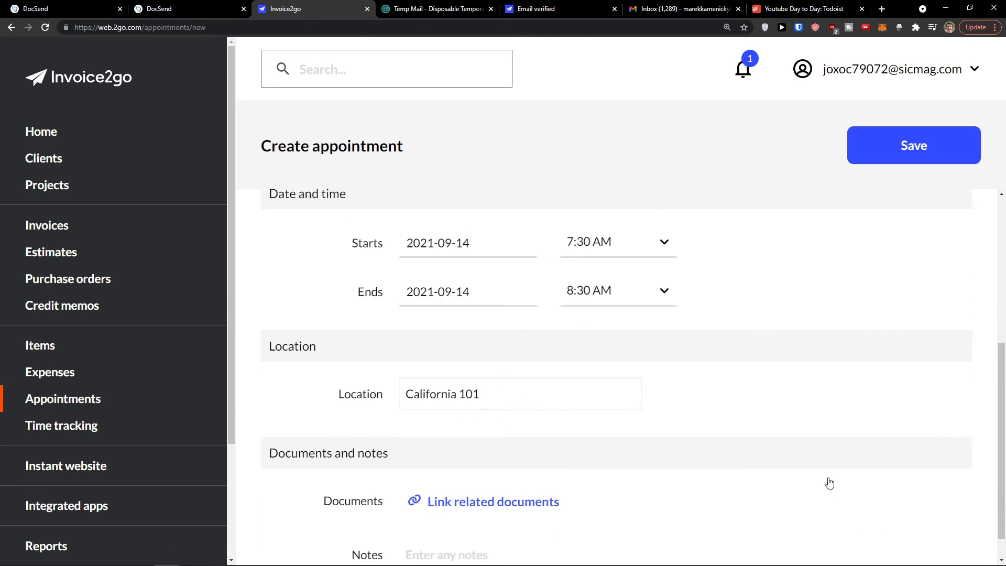
click(944, 161)
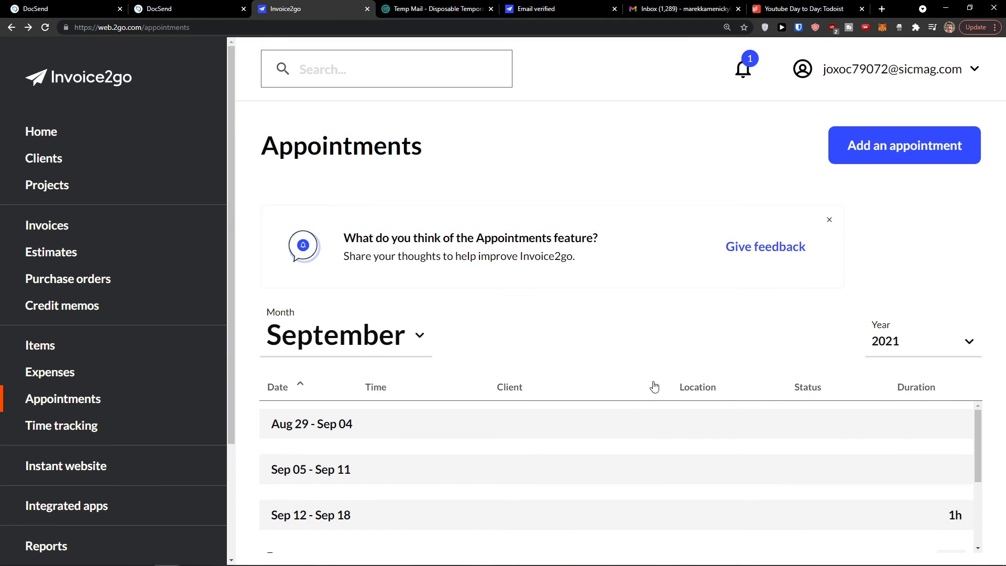
scroll(703, 438, down, 5)
key(ctrl+minus)
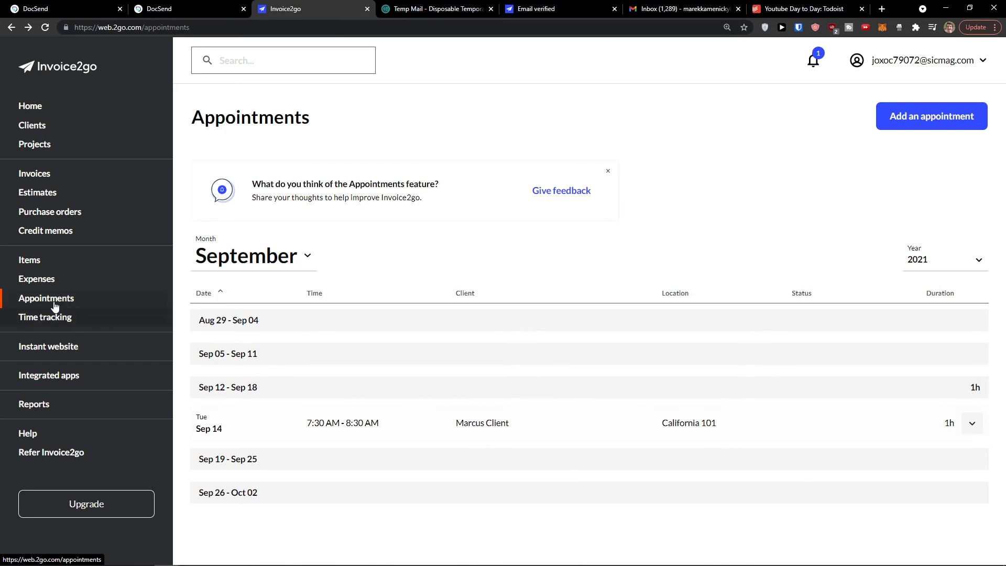
click(41, 322)
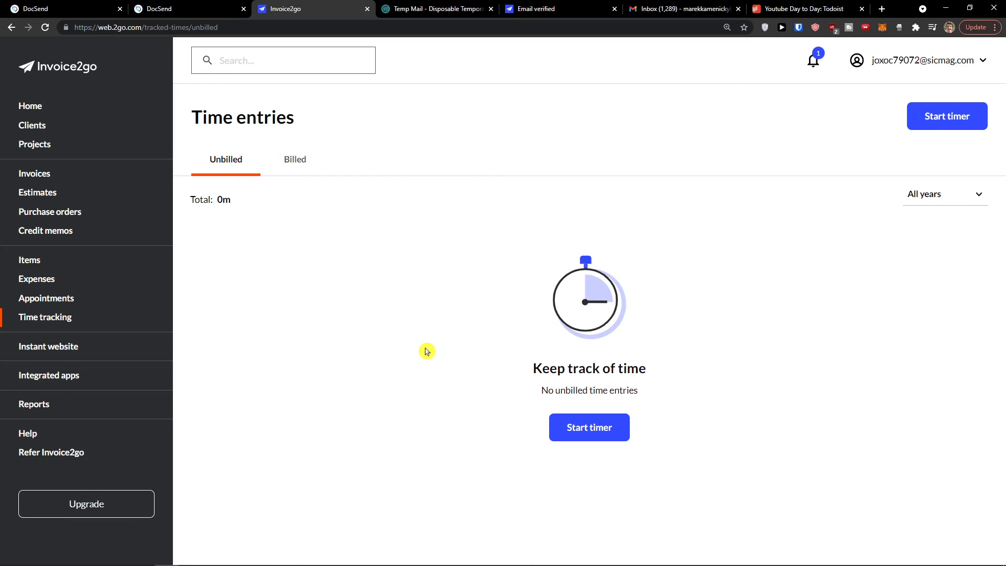
Step: Time a work entry for the existing client noted 'Youtube Channel' and save it
click(594, 432)
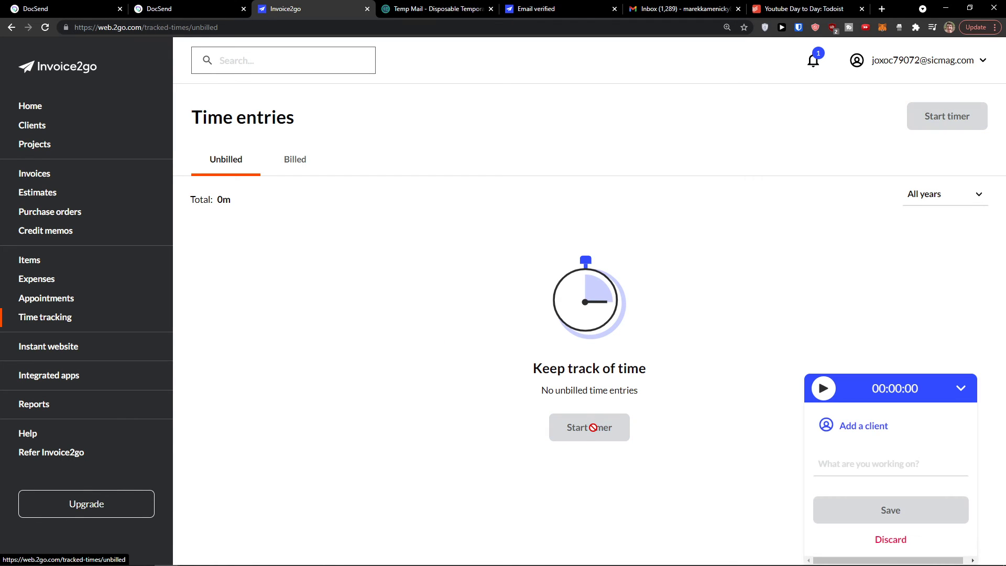
click(853, 427)
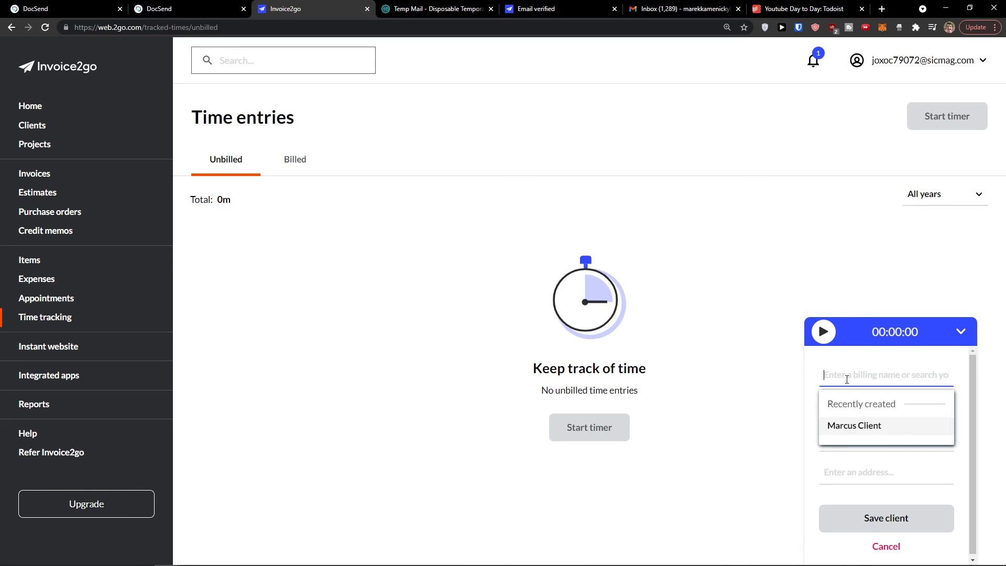
click(847, 420)
click(859, 508)
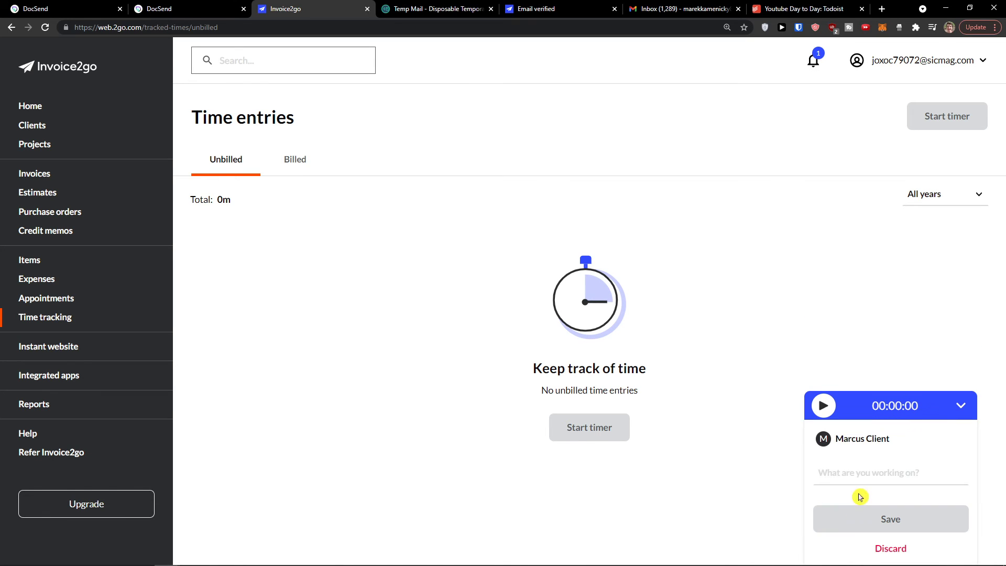
click(838, 475)
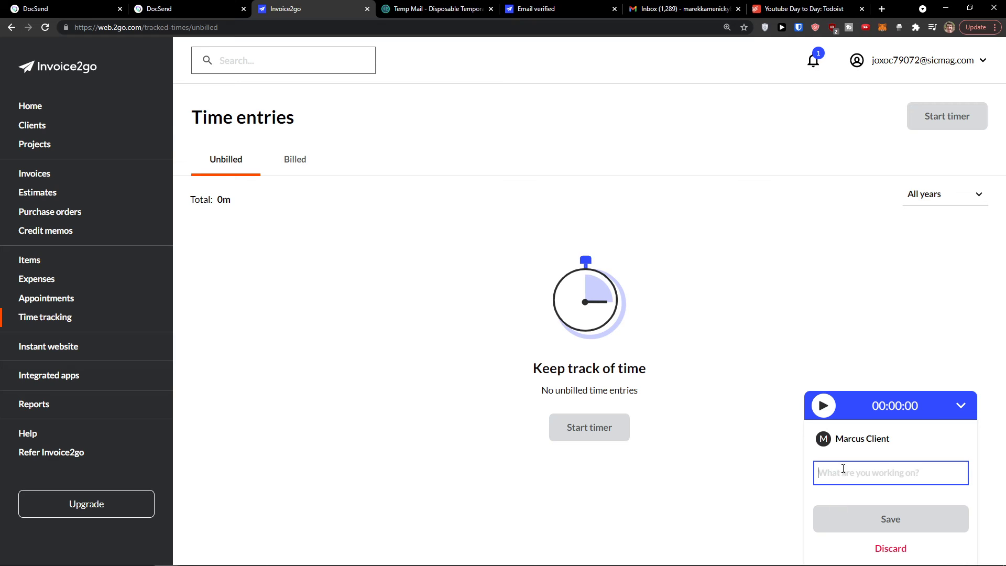
text(Youtube Channel)
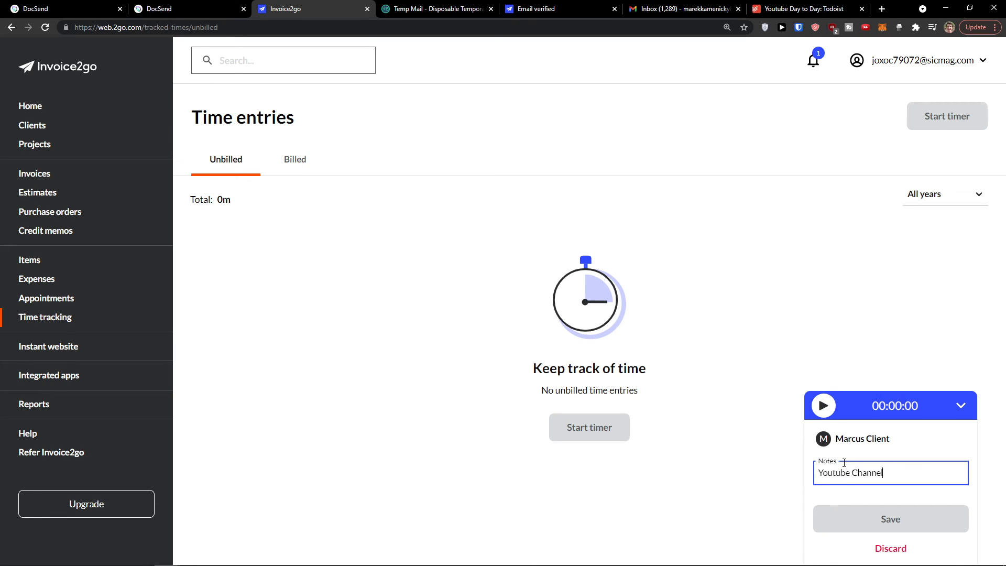
click(820, 415)
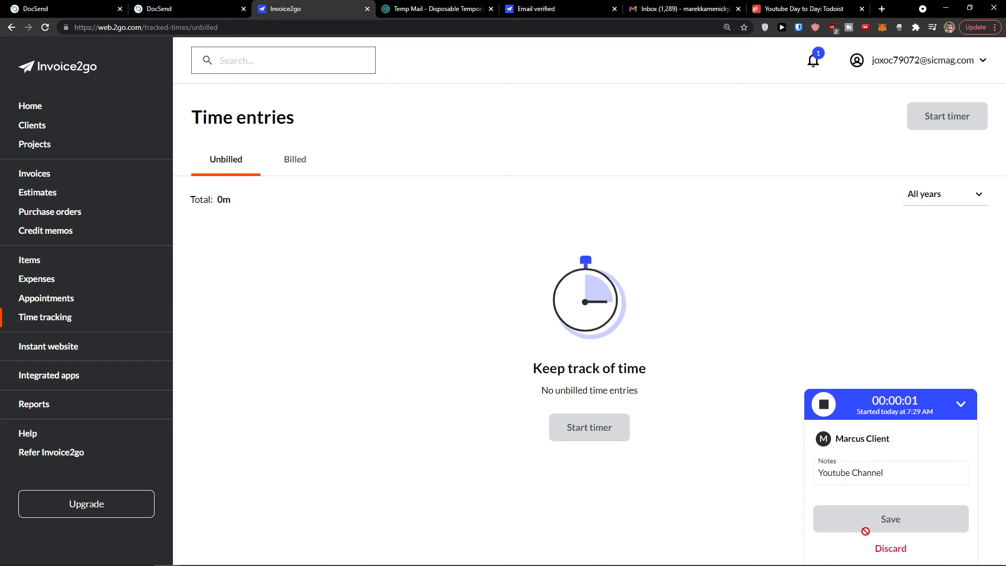
click(824, 407)
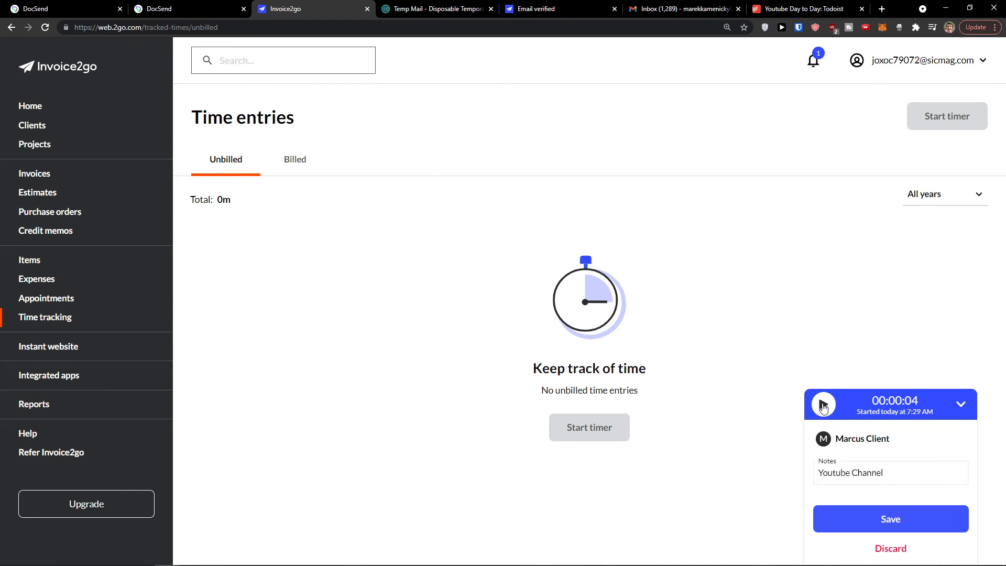
click(889, 519)
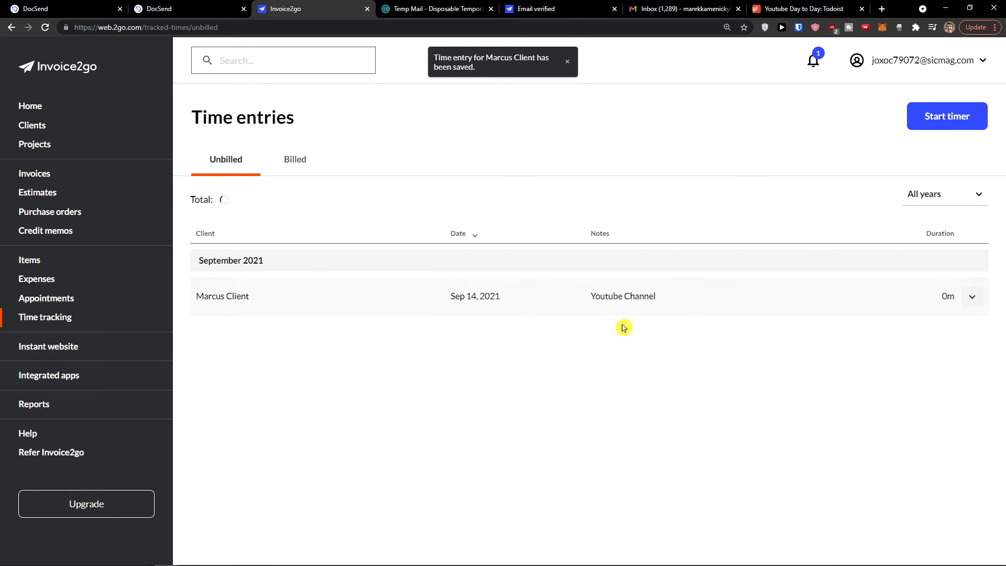
Step: Check the new entry's actions and compare the Billed and Unbilled time lists
click(973, 298)
click(973, 298)
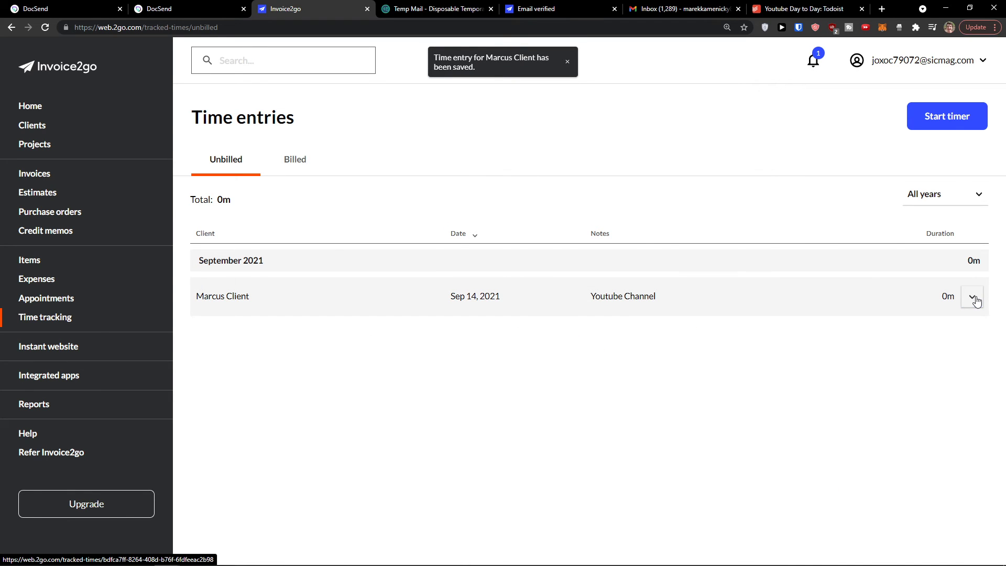
click(275, 159)
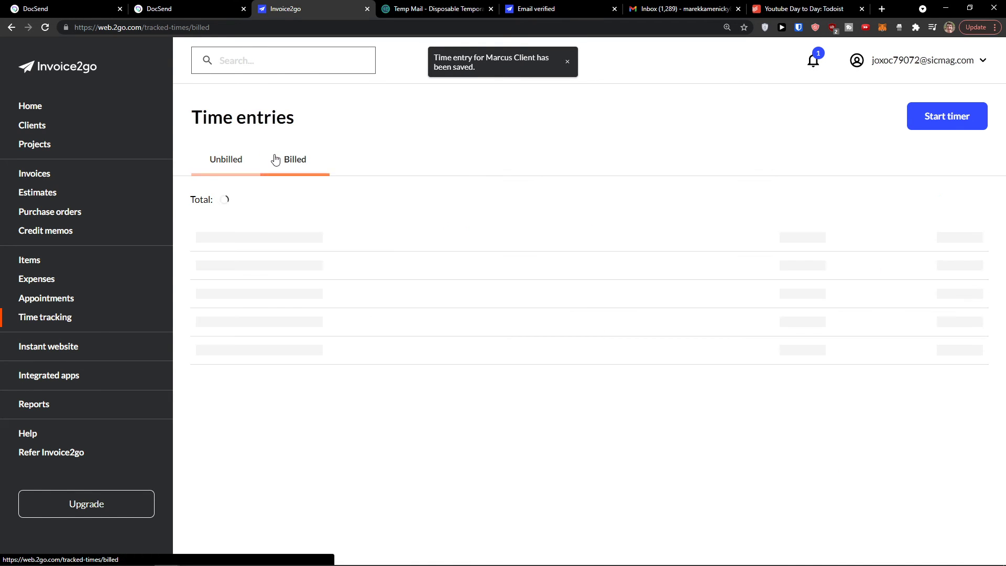
click(238, 163)
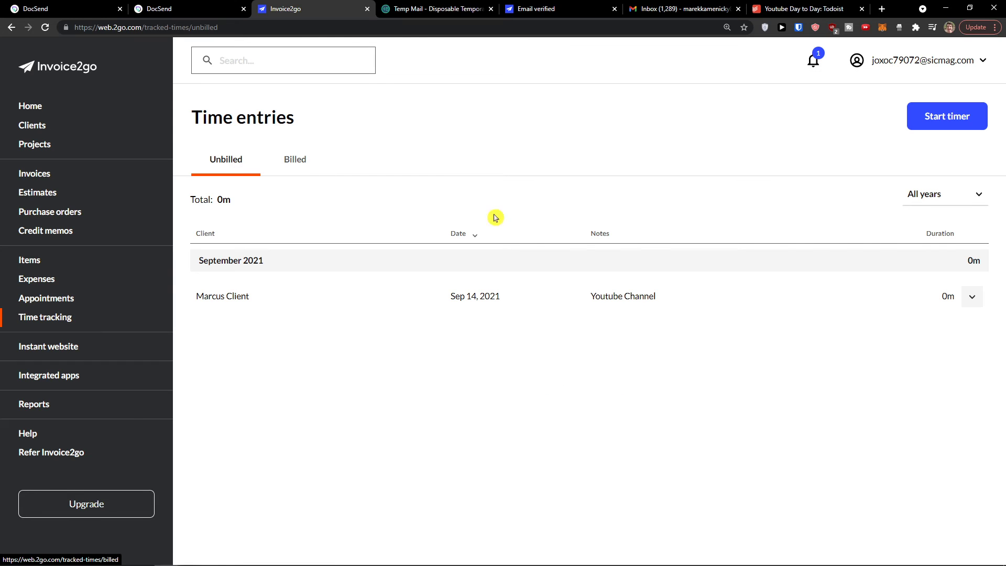
click(971, 297)
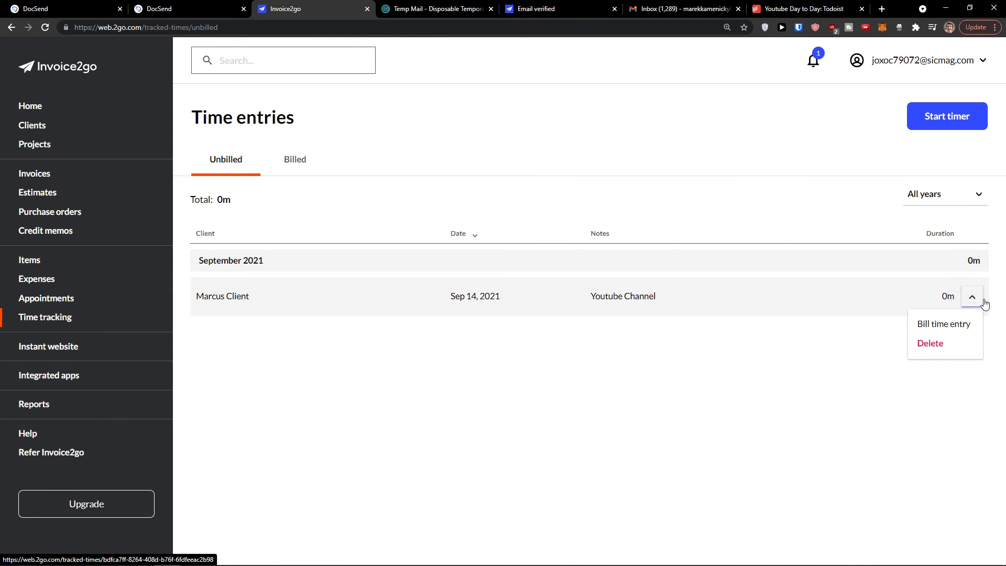
click(953, 326)
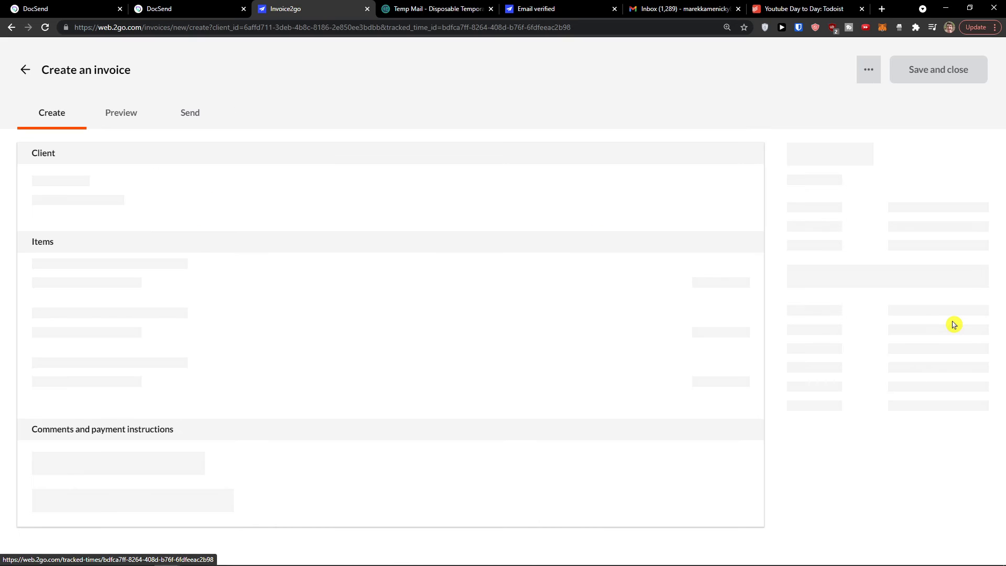
scroll(448, 273, down, 1)
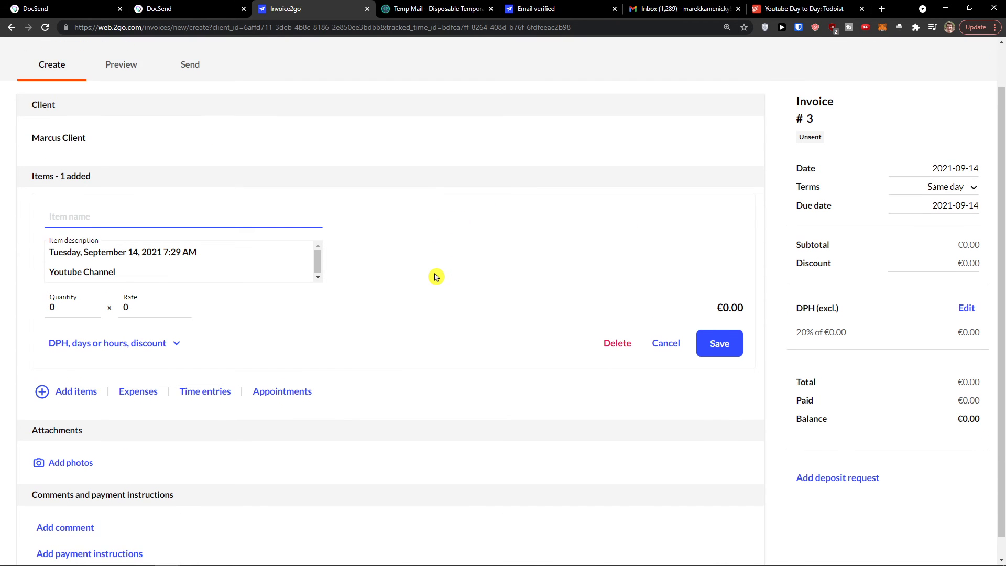
scroll(436, 276, up, 1)
scroll(435, 276, down, 1)
scroll(398, 262, up, 1)
click(26, 69)
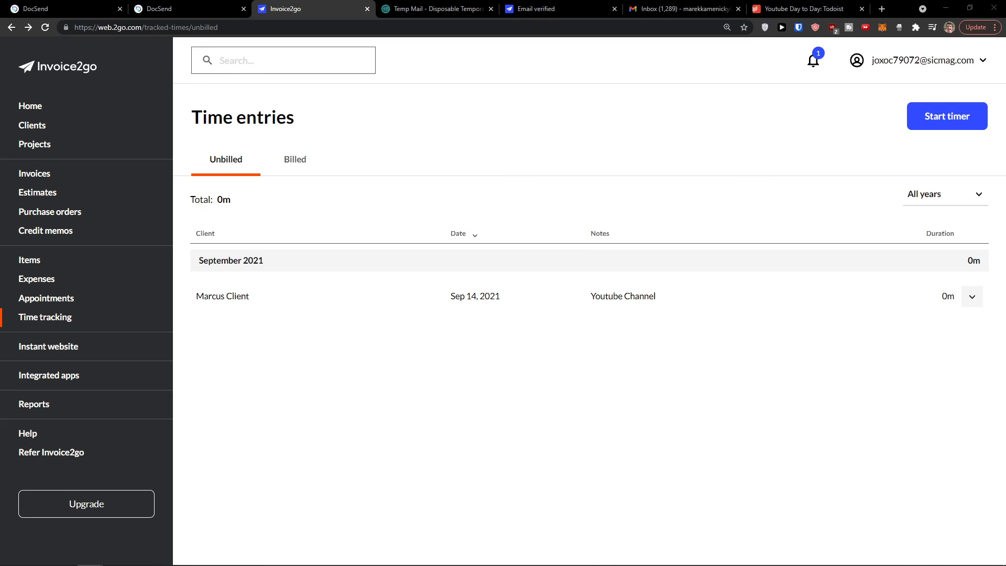
Step: Open the company info form from the Home checklist, backing out to the dashboard twice
click(61, 106)
scroll(353, 325, down, 3)
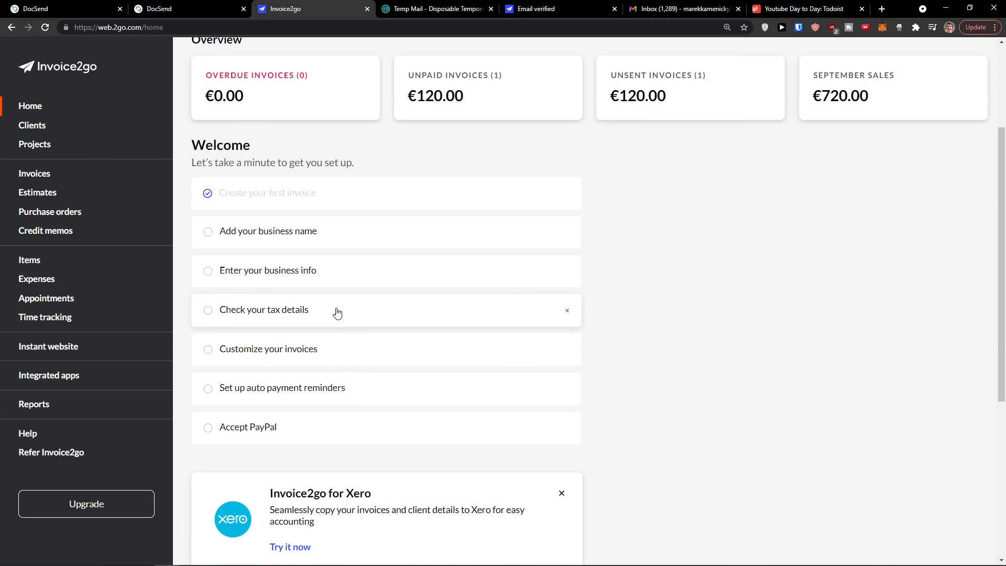
click(300, 240)
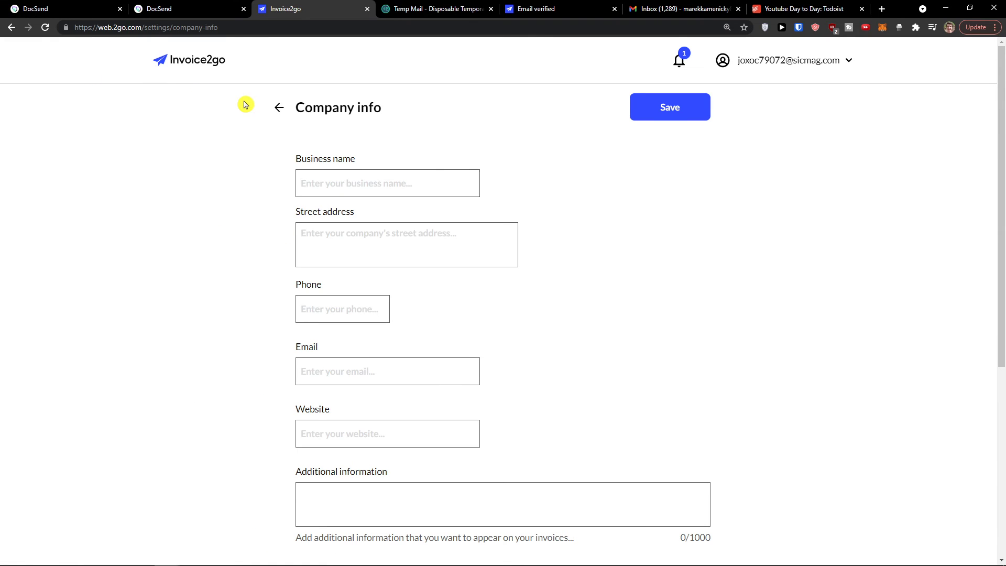
click(277, 108)
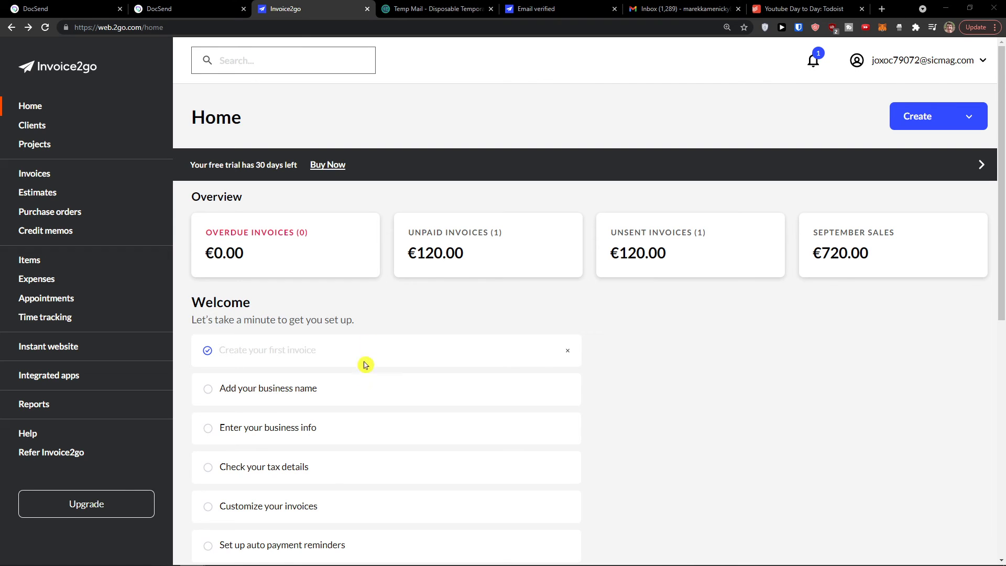
click(352, 387)
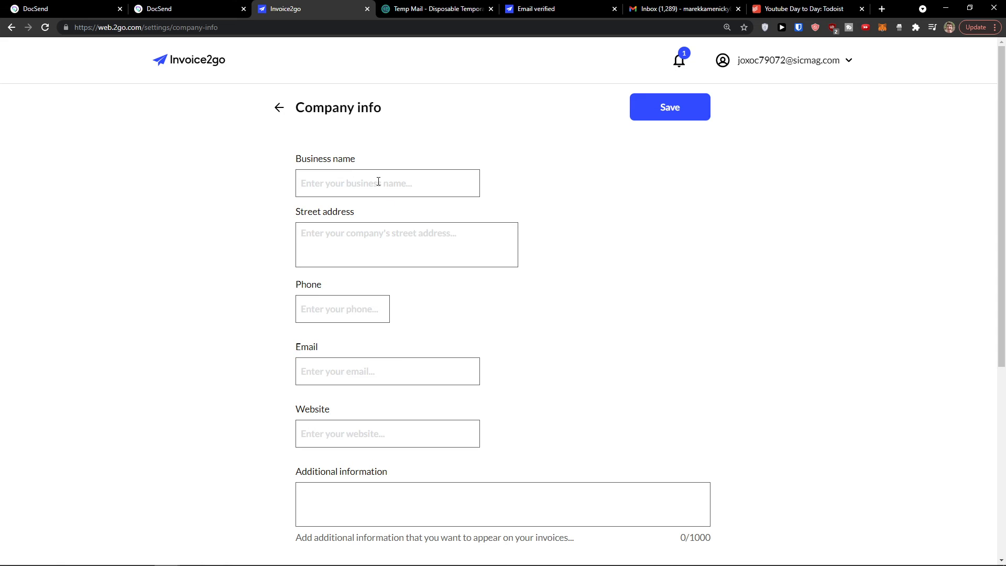
scroll(354, 256, down, 1)
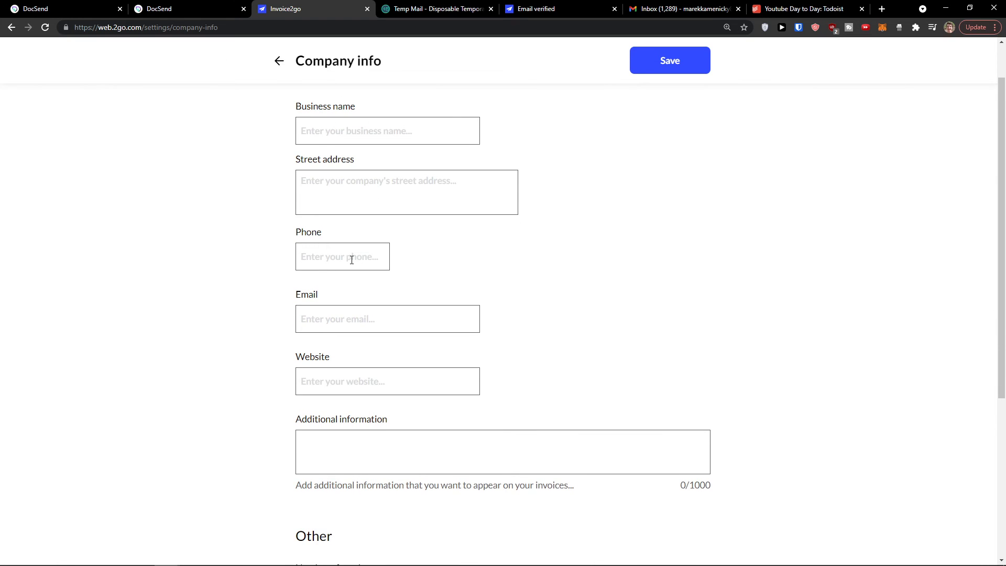
scroll(352, 262, down, 3)
scroll(341, 293, up, 3)
scroll(328, 273, up, 1)
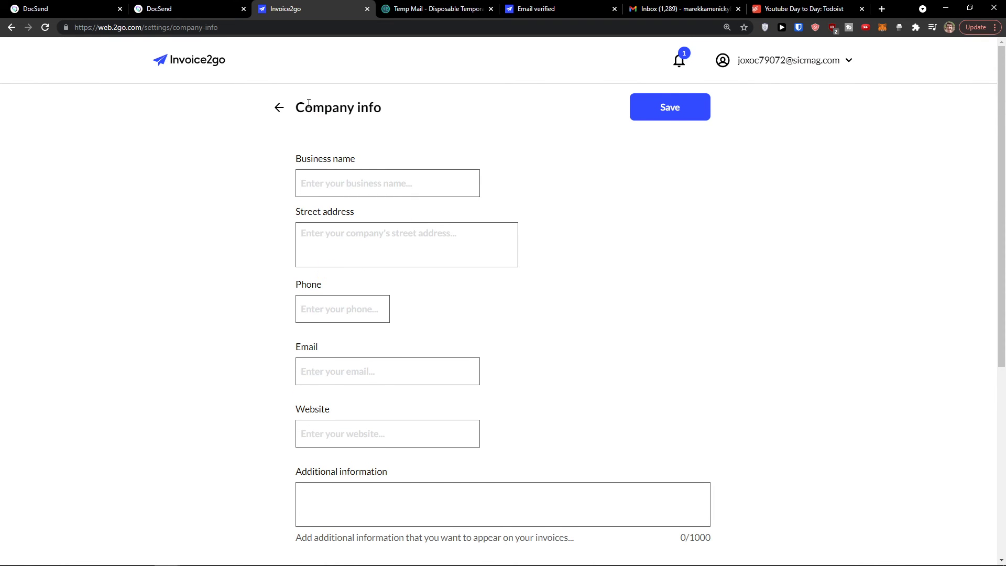
click(279, 108)
scroll(315, 299, down, 2)
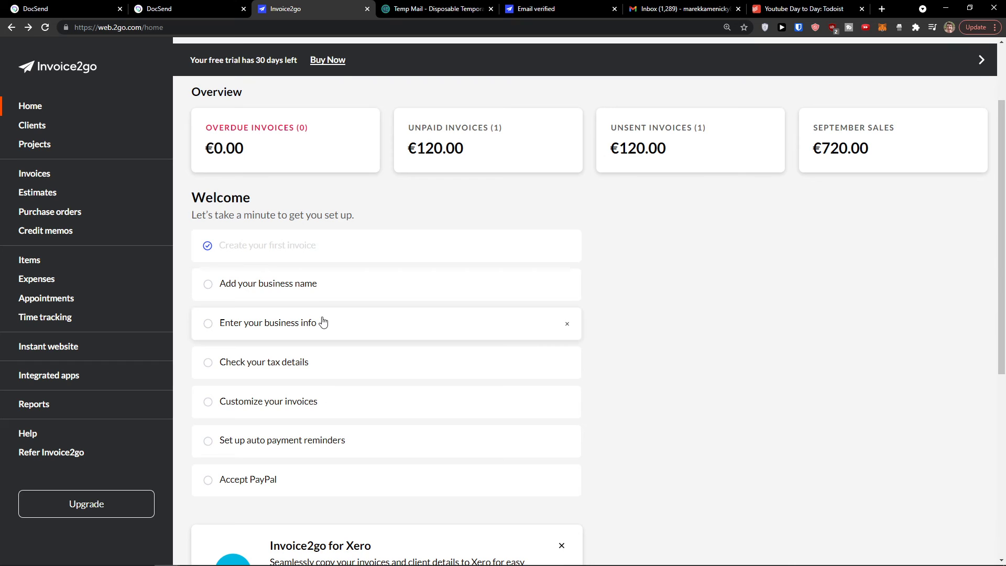
Step: Enter the business name and street address in the company info and save
click(325, 326)
scroll(366, 274, down, 1)
scroll(359, 282, up, 1)
click(338, 180)
text(Szubn)
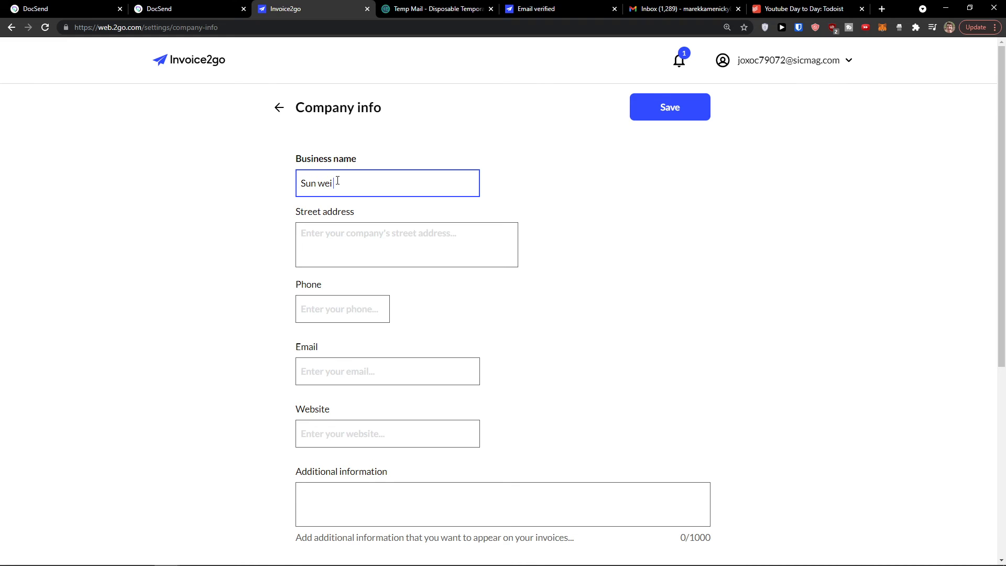
key(Tab)
text(D)
key(Tab)
key(Tab)
click(664, 112)
scroll(387, 258, down, 2)
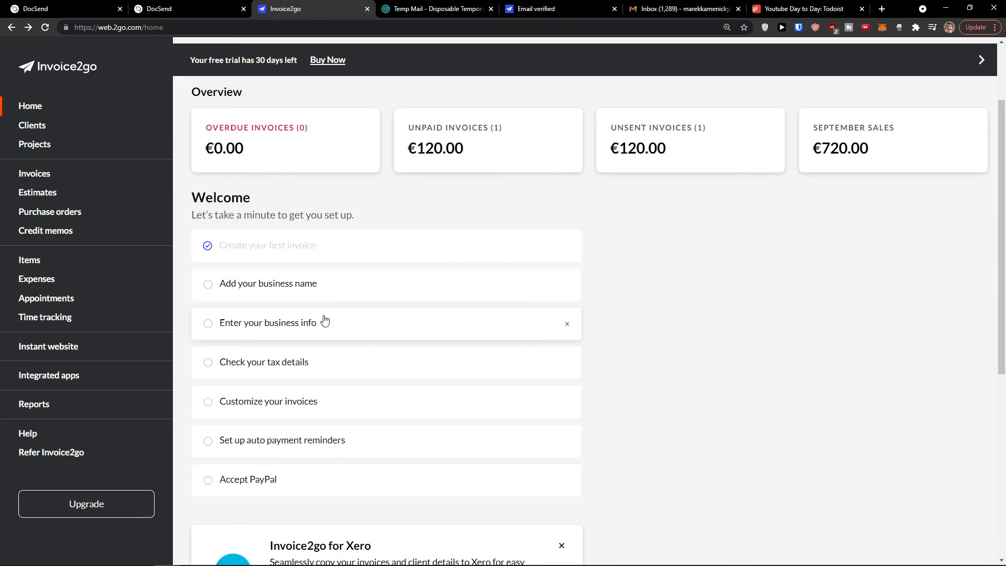
Step: Open the tax details and review the Slovakia country and EUR currency settings
click(342, 361)
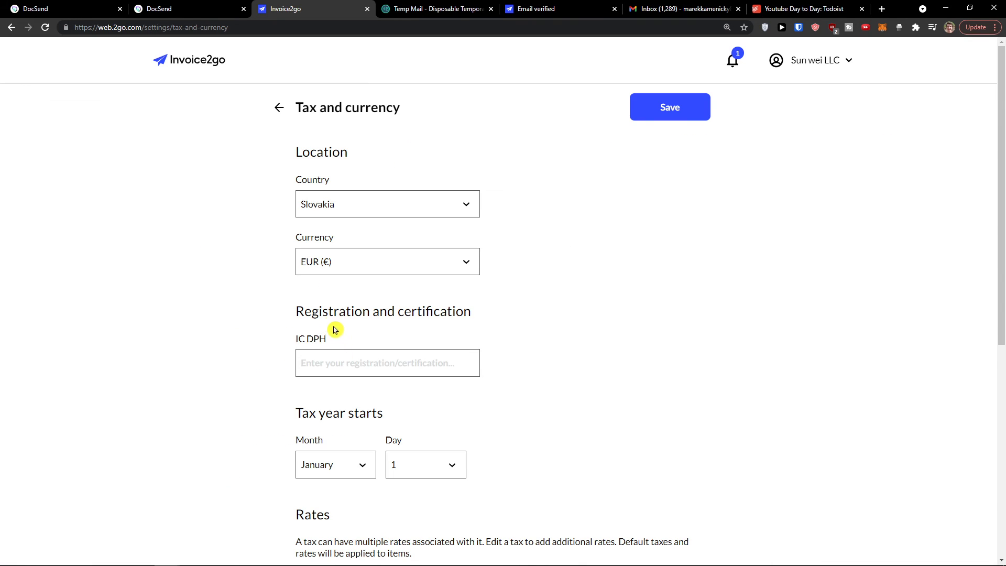
click(345, 214)
click(252, 209)
click(341, 260)
click(242, 248)
scroll(242, 248, down, 2)
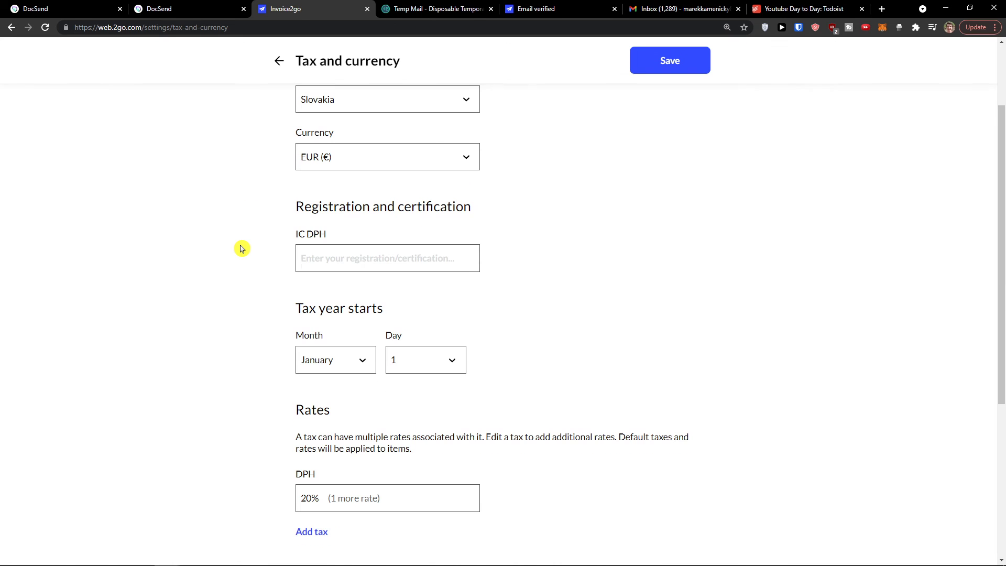
Step: Select the IC DPH label text in the tax settings
drag(336, 239, 288, 239)
triple_click(299, 239)
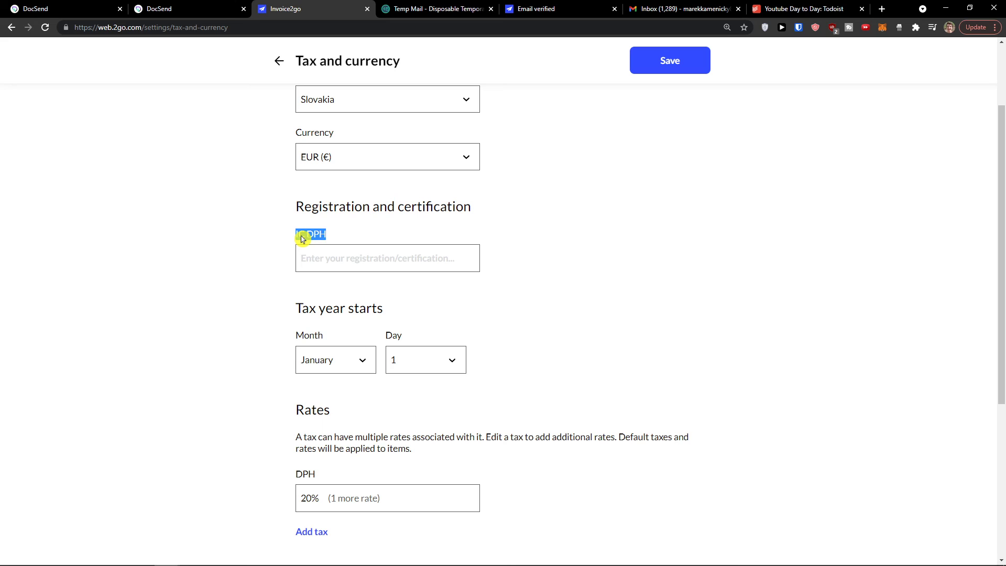
click(345, 238)
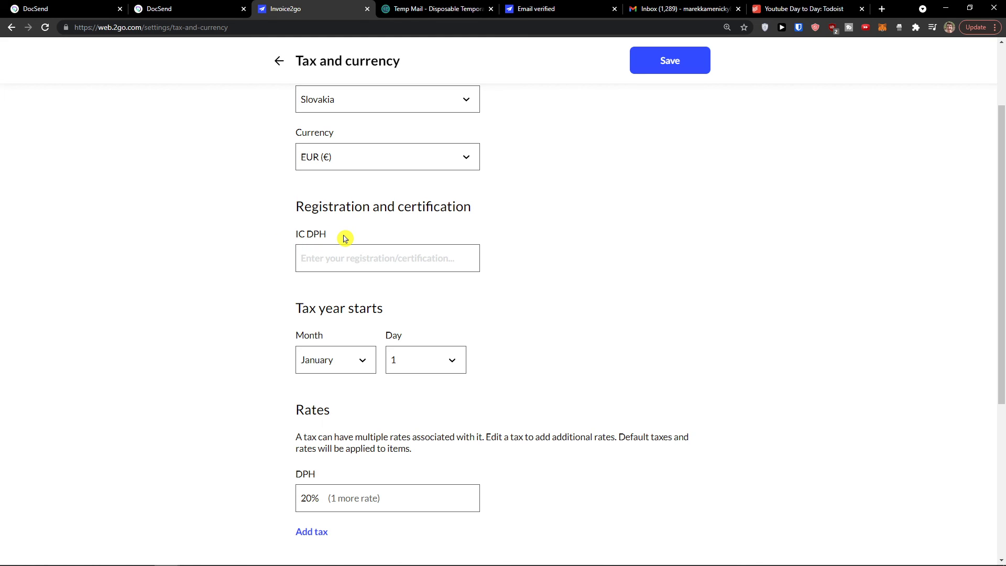
drag(335, 238, 294, 240)
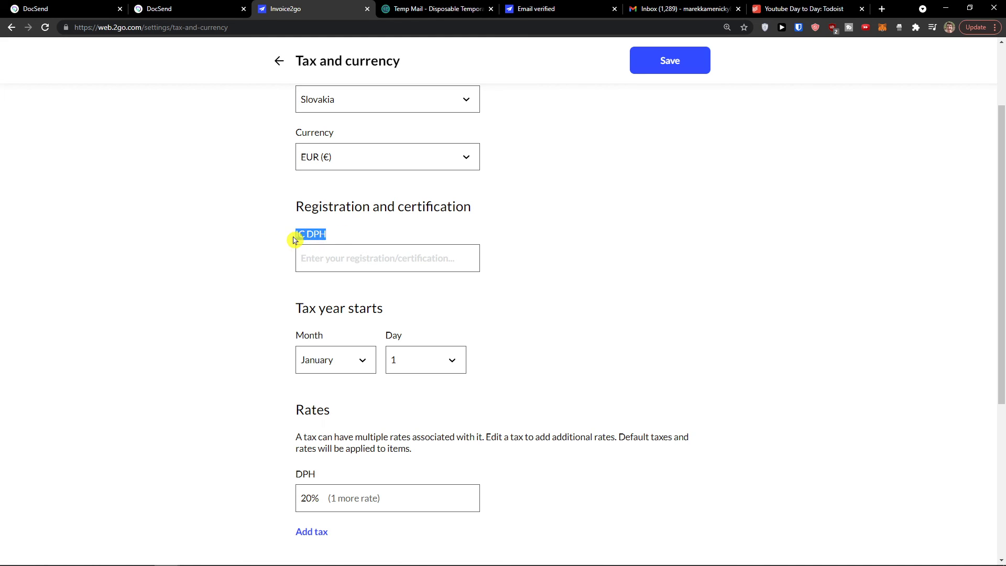
click(325, 235)
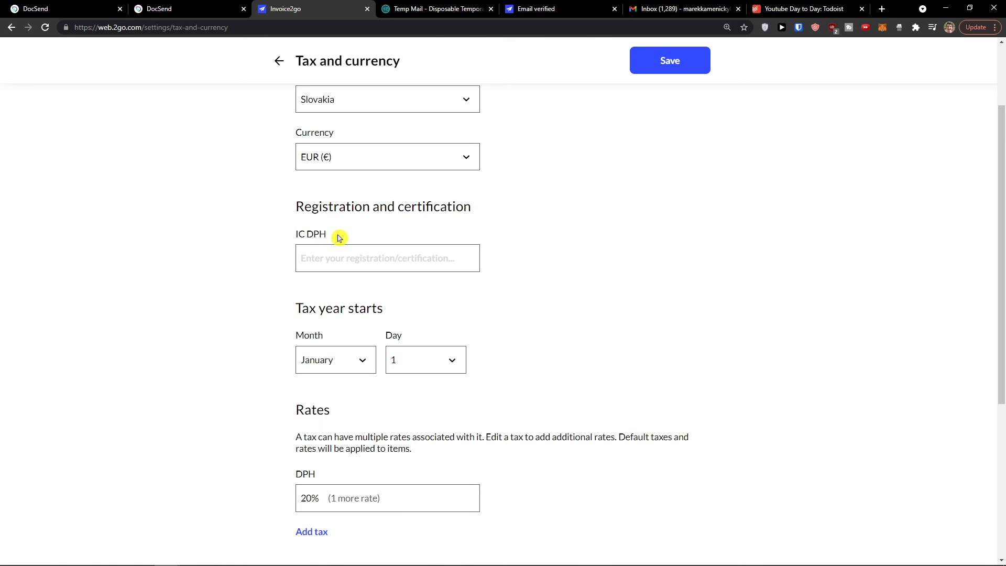
drag(330, 236, 286, 239)
scroll(286, 239, down, 2)
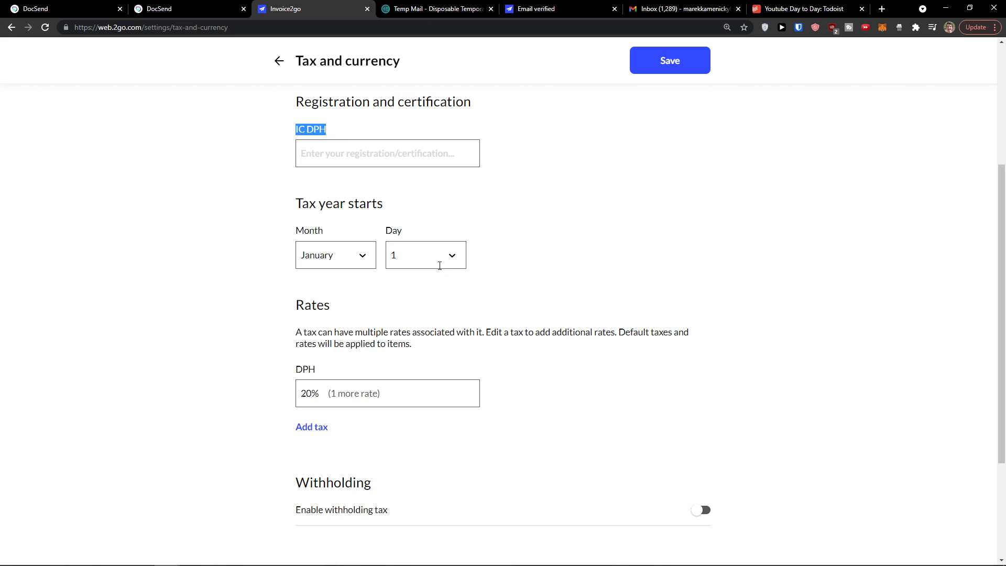
scroll(388, 267, down, 1)
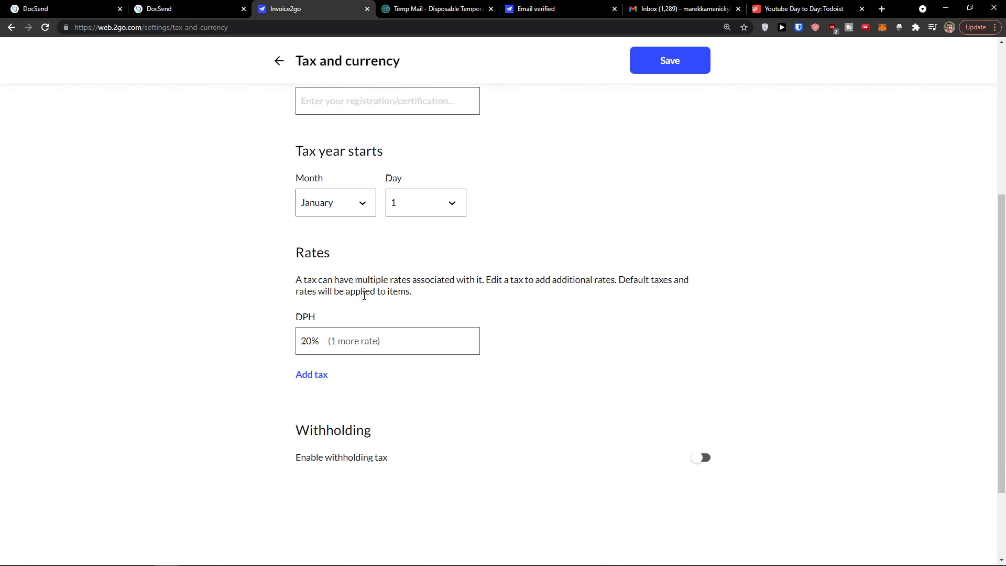
Step: Inspect the 20% DPH tax without changes and return to the Home dashboard
click(402, 344)
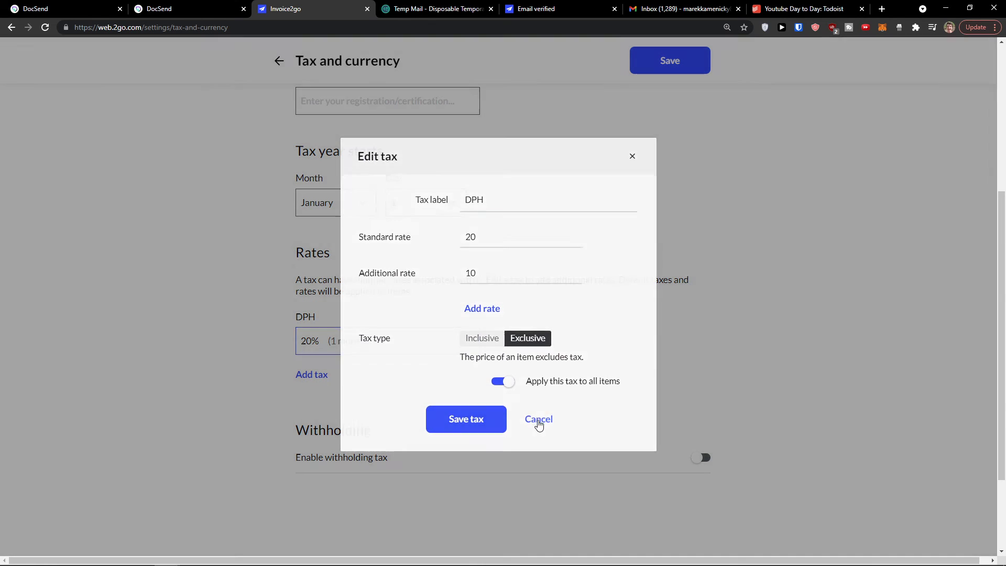
click(537, 420)
scroll(407, 404, up, 2)
scroll(403, 445, down, 2)
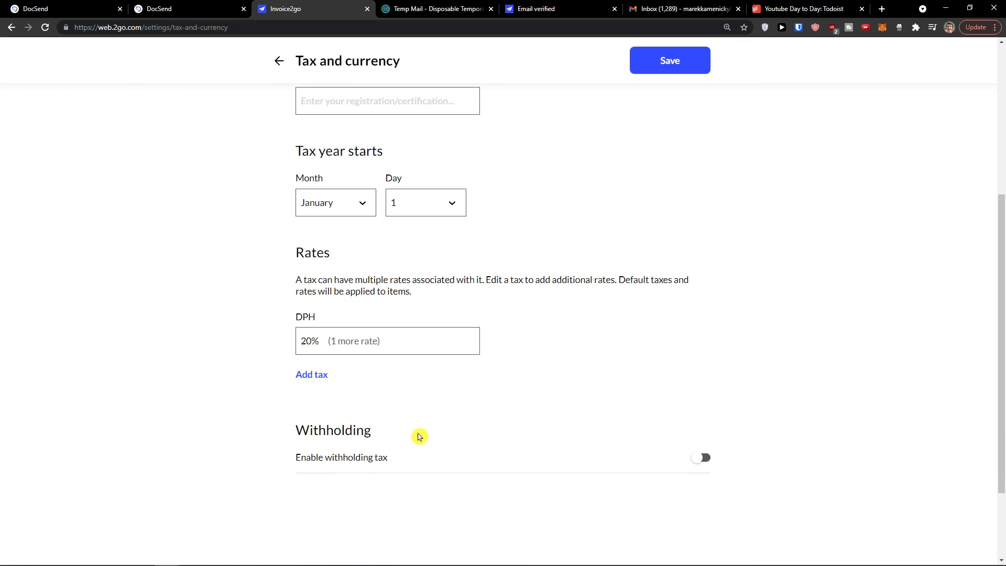
scroll(419, 436, up, 5)
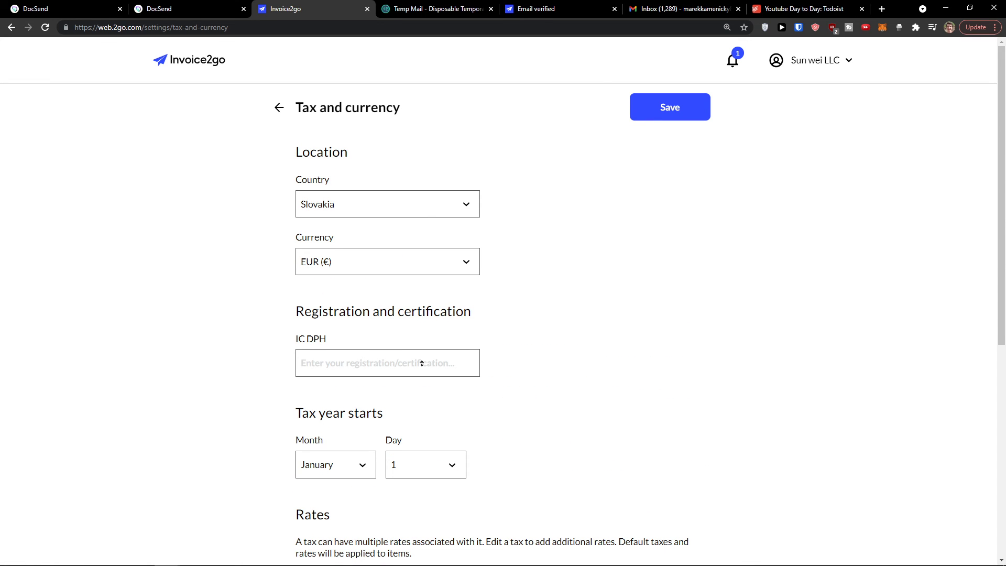
click(282, 109)
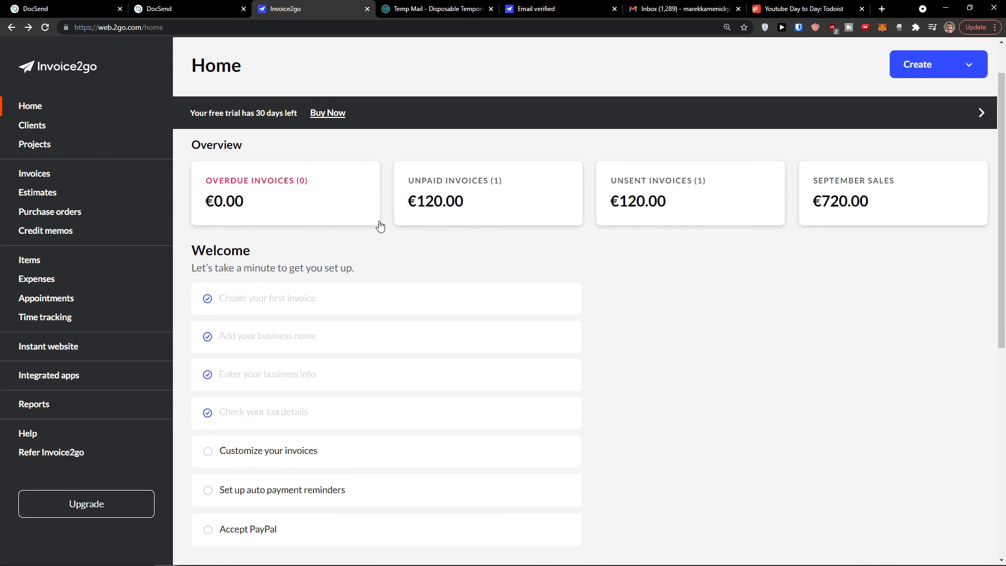
Step: Open 'Customize your invoices' from the Welcome checklist to preview the invoice design
scroll(380, 227, down, 2)
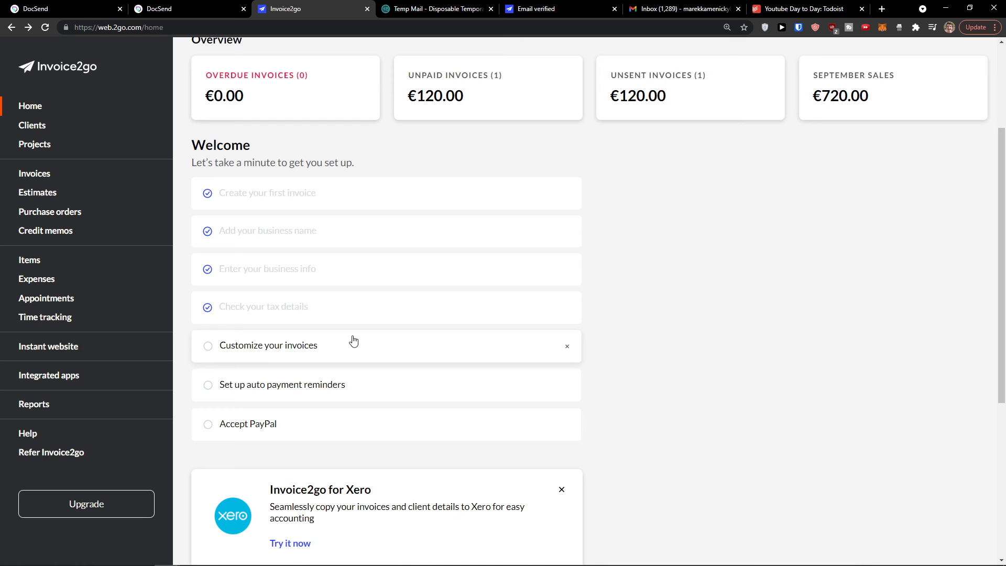
click(354, 341)
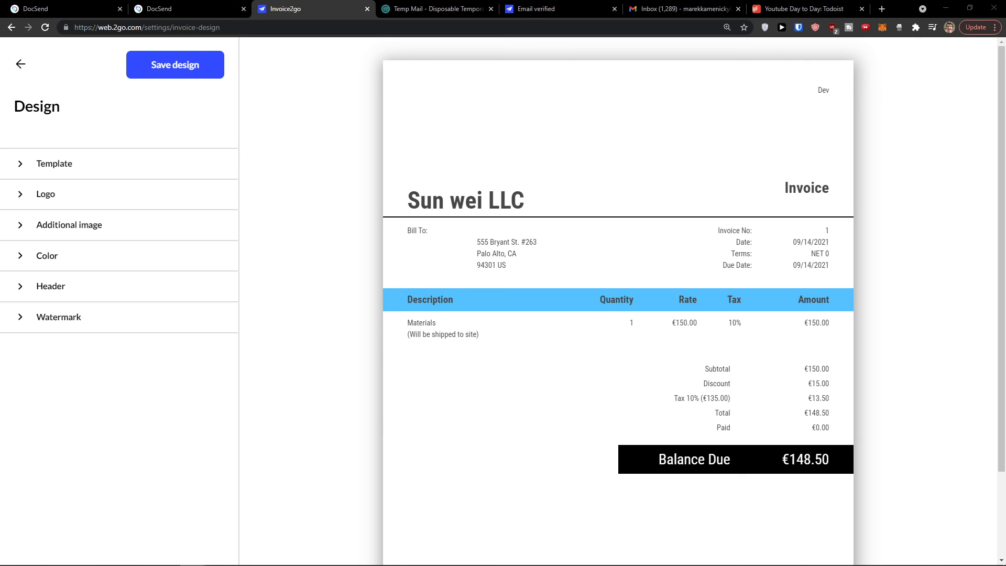
Step: Reopen invoice customization and compare the Classic, Minimal and Modern templates
click(21, 64)
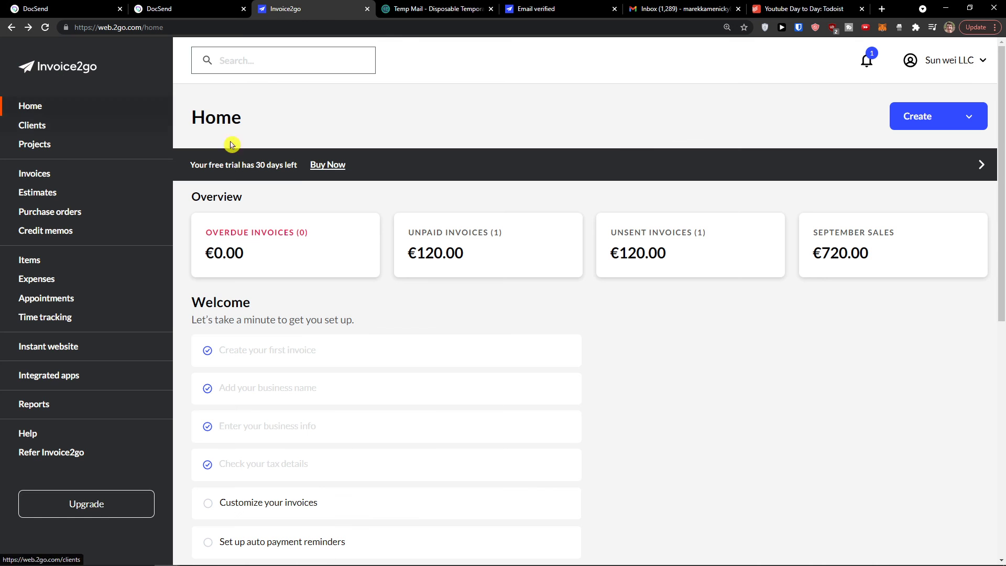
scroll(262, 387, down, 2)
click(280, 401)
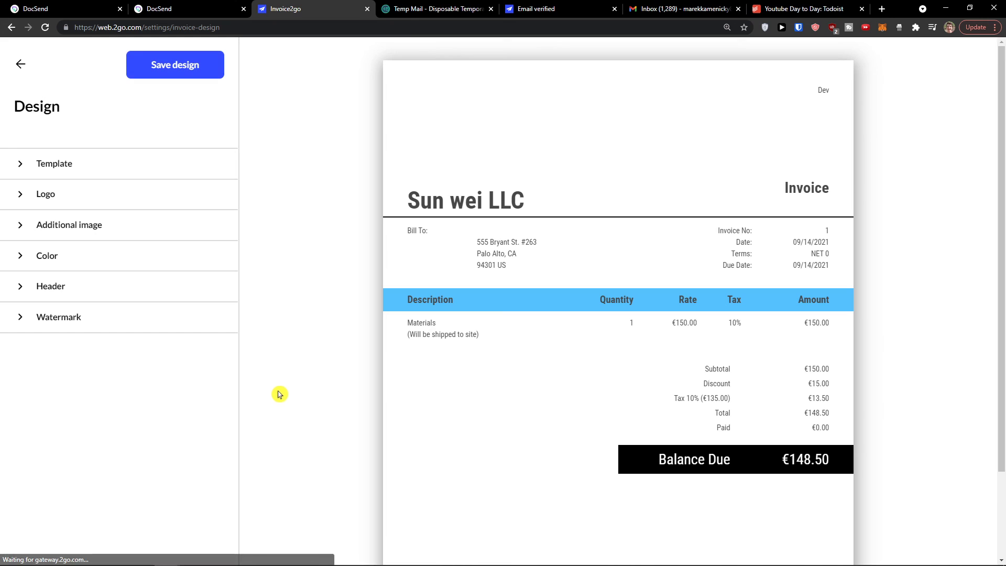
click(106, 170)
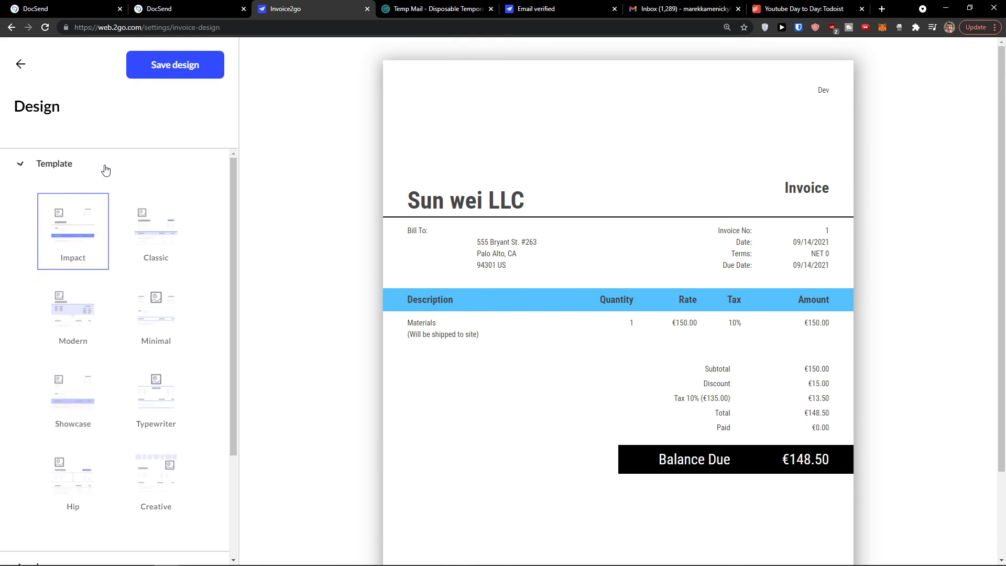
click(155, 230)
click(158, 304)
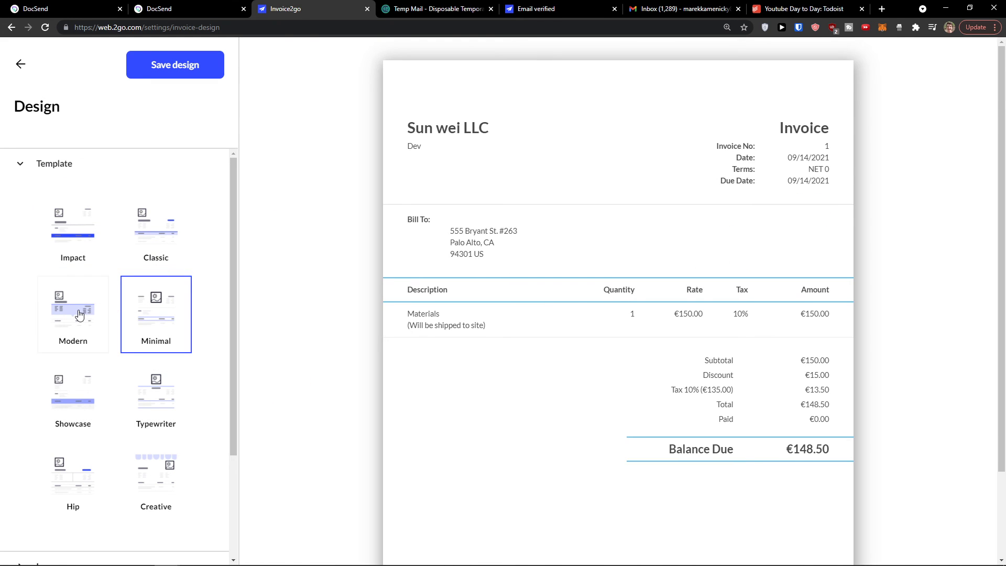
click(77, 313)
click(160, 321)
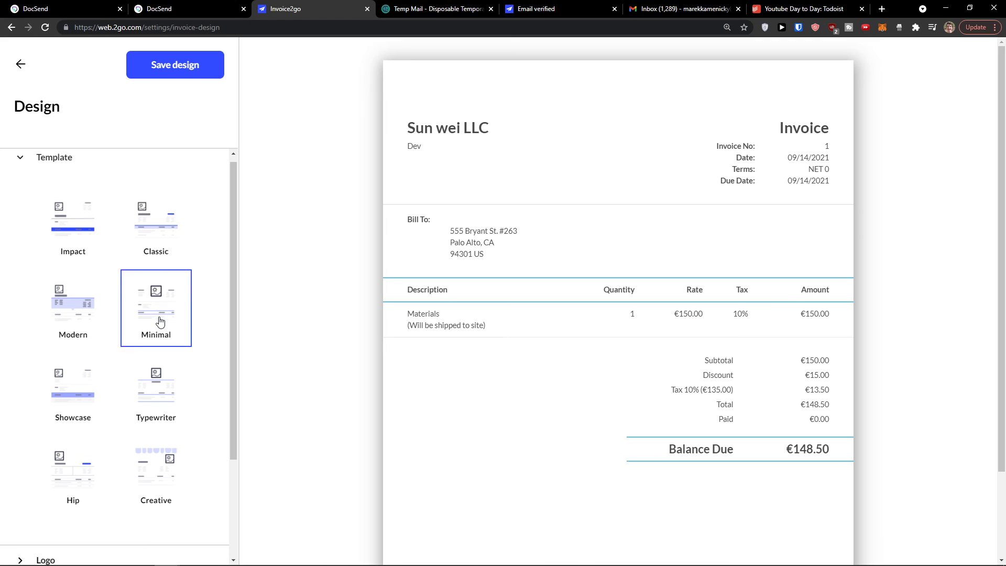
Step: Preview Typewriter, settle on the Minimal template, and expand the Logo options
scroll(157, 322, down, 2)
click(143, 325)
scroll(147, 315, up, 1)
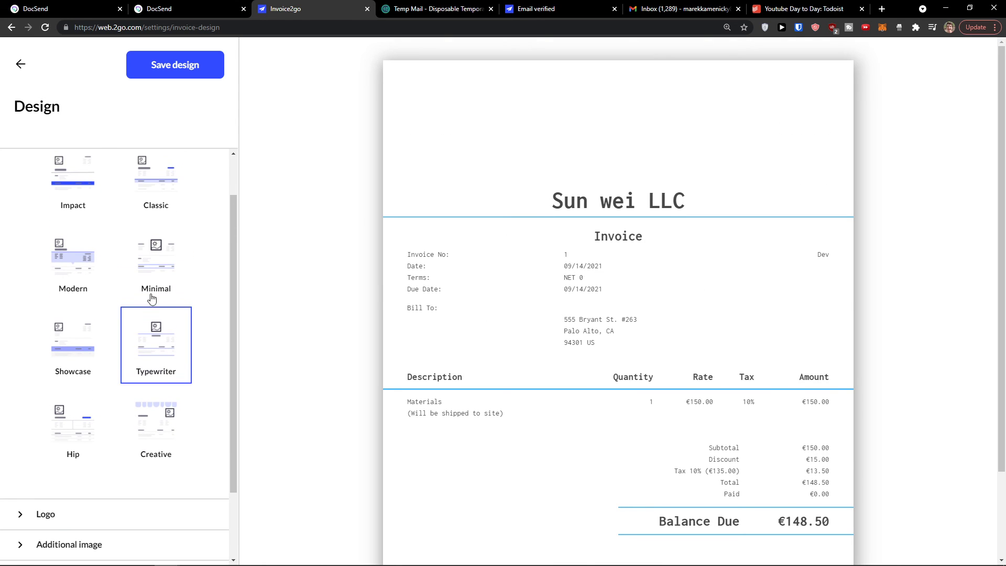
click(148, 282)
scroll(152, 288, down, 1)
click(56, 422)
scroll(71, 386, up, 3)
scroll(80, 267, up, 1)
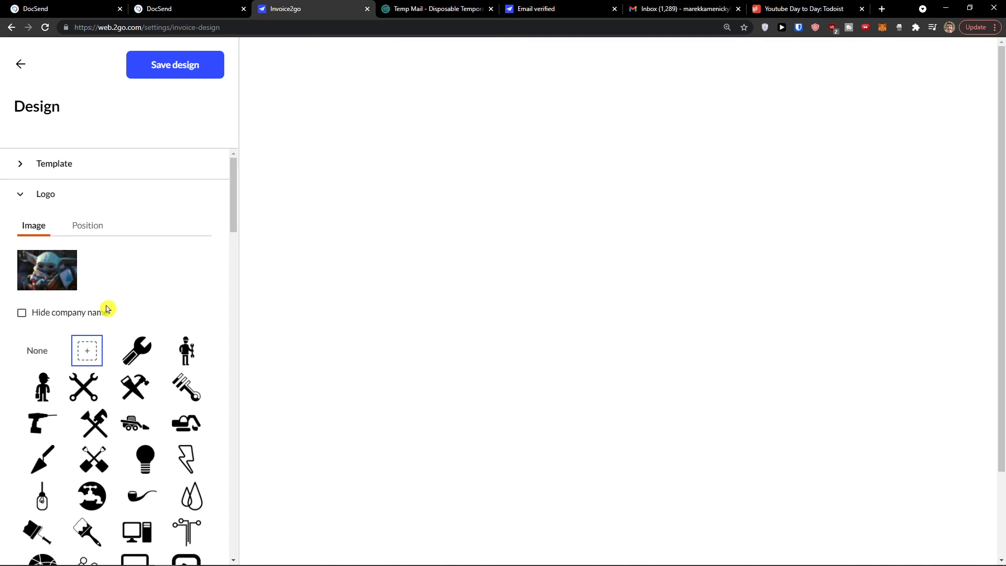
Step: Position the invoice logo at Left alignment with Medium size
click(88, 226)
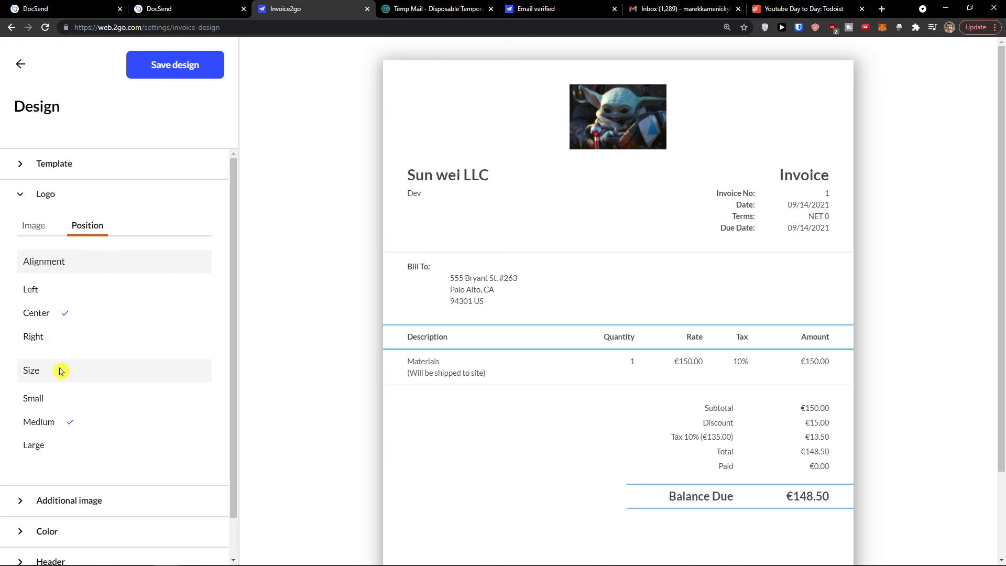
click(70, 400)
click(83, 296)
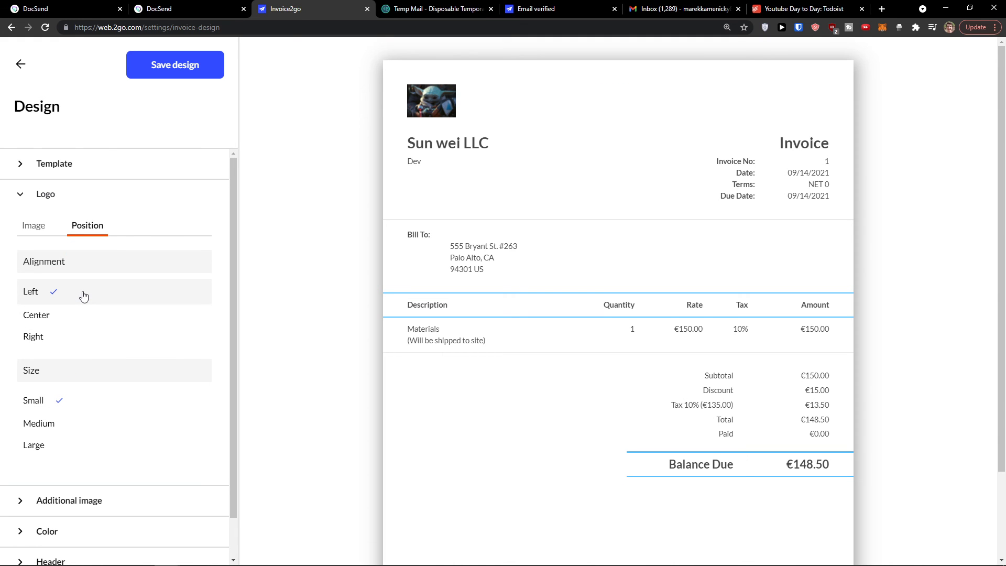
click(65, 423)
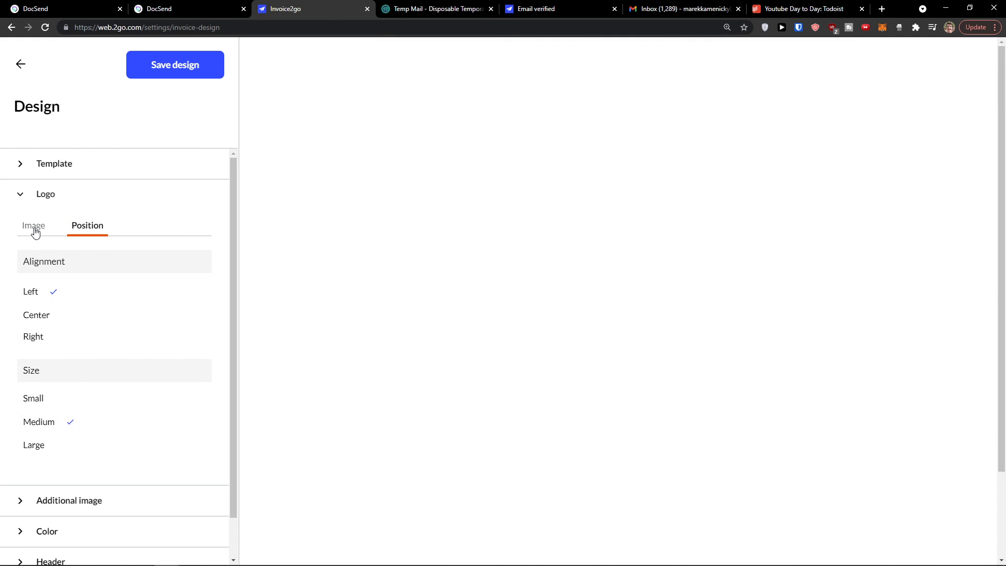
click(34, 227)
scroll(105, 330, down, 3)
scroll(103, 315, up, 5)
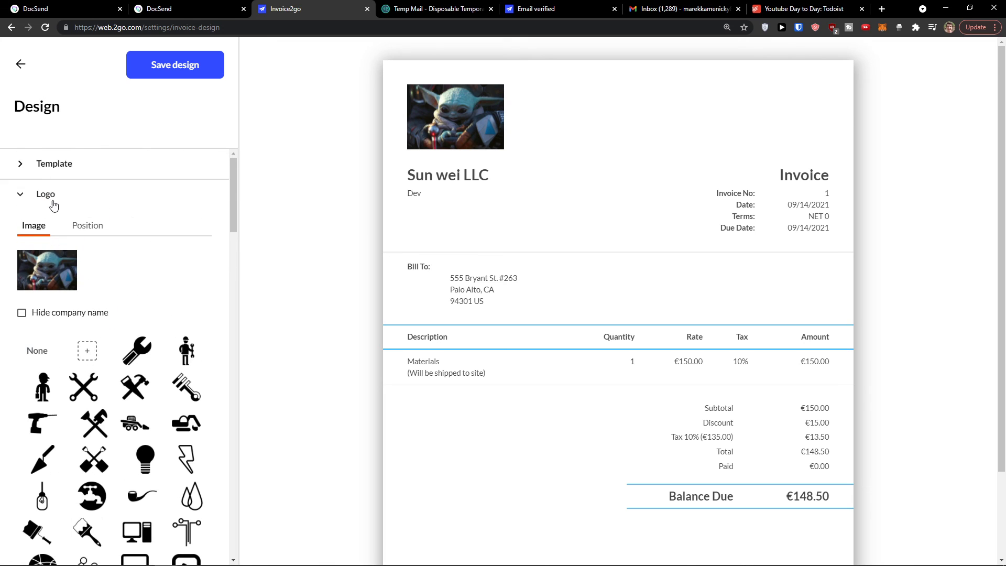
click(23, 196)
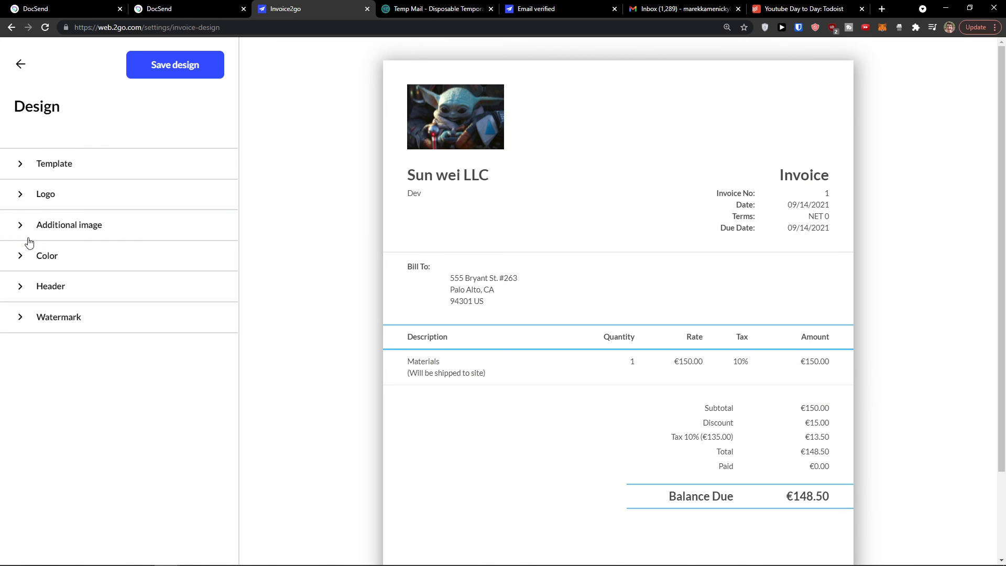
Step: Change the invoice accent line colour to a green swatch
click(29, 256)
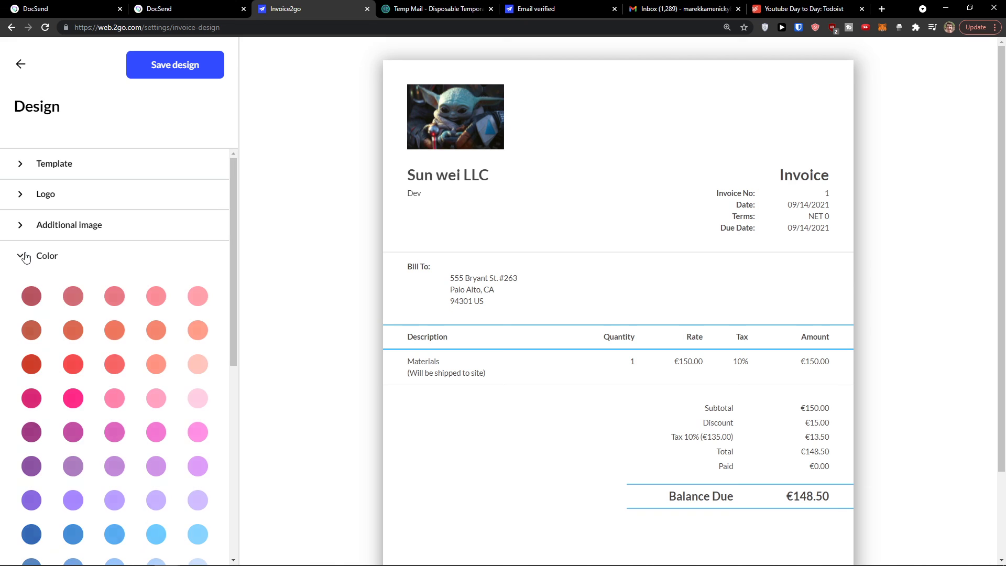
click(38, 304)
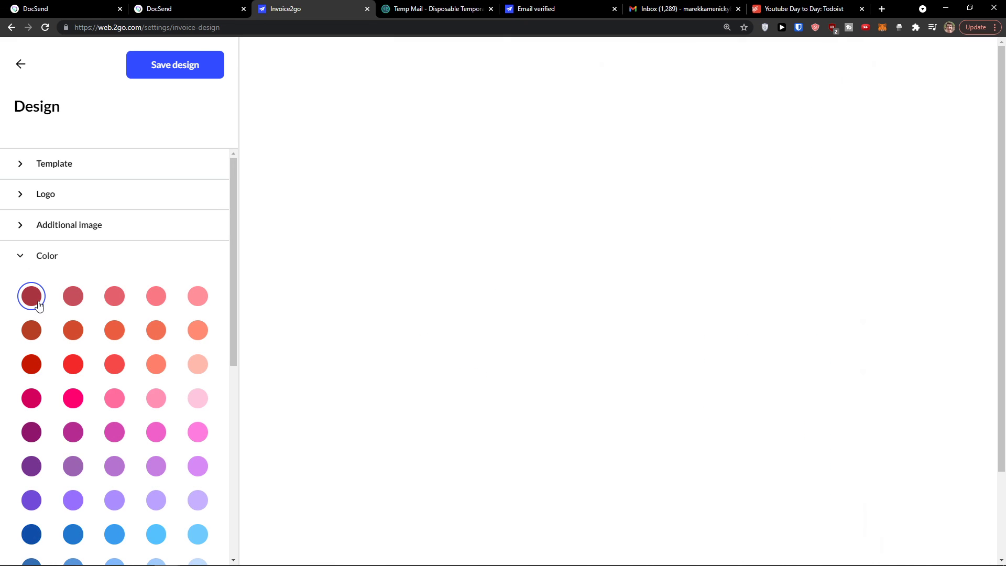
click(27, 257)
click(26, 255)
scroll(119, 368, down, 1)
scroll(120, 369, down, 4)
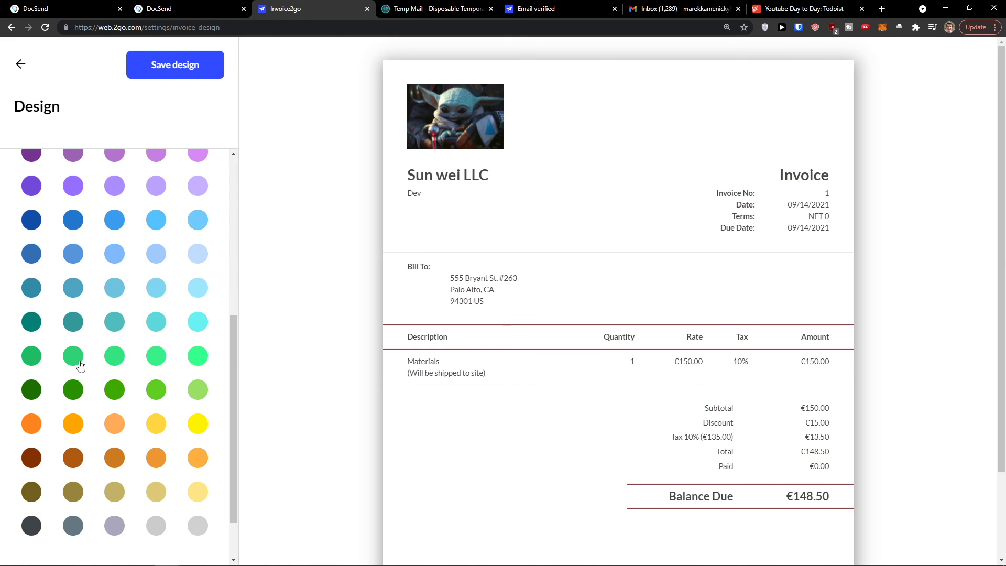
click(74, 357)
scroll(39, 226, up, 5)
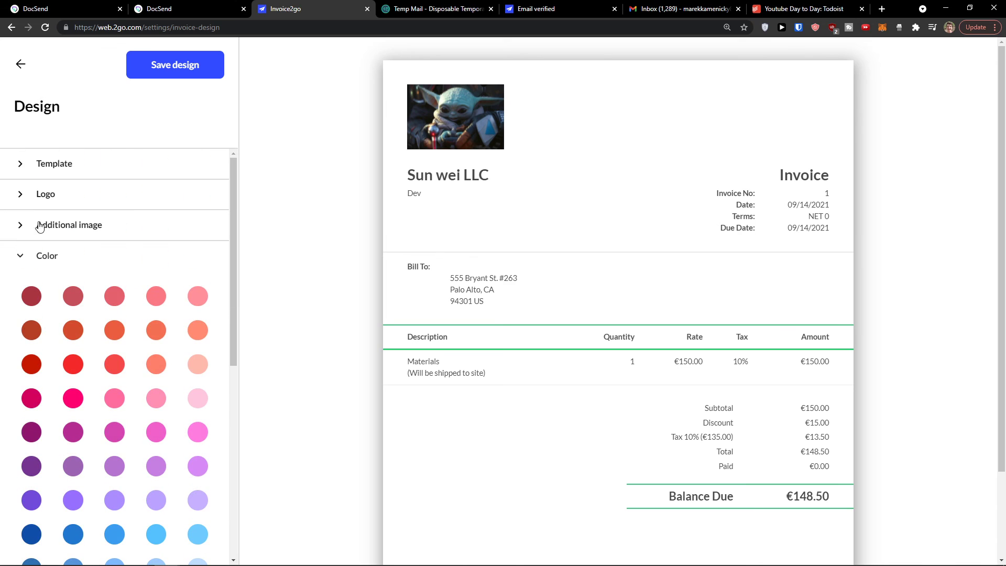
click(17, 257)
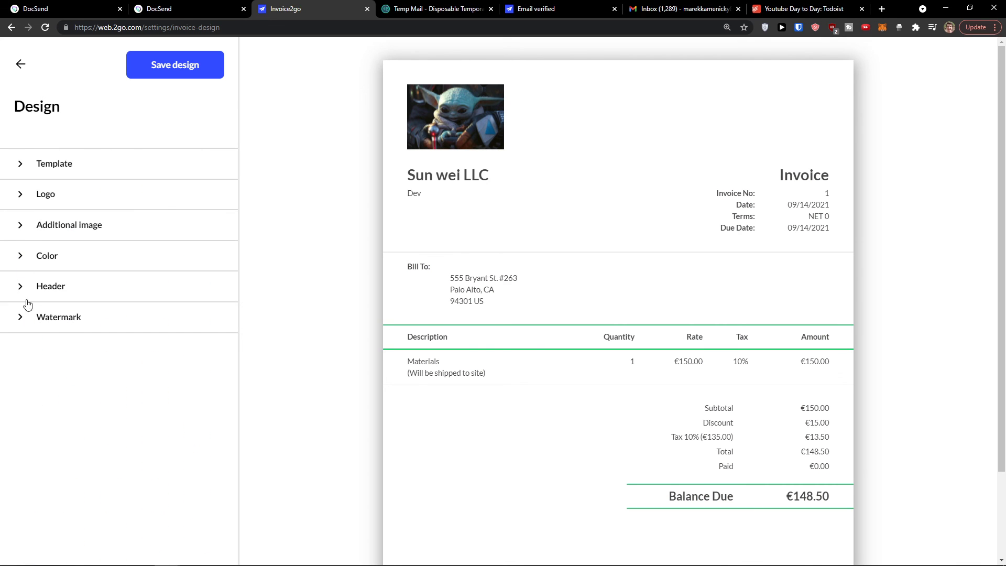
Step: Set the invoice watermark to the arc design
click(25, 318)
click(91, 356)
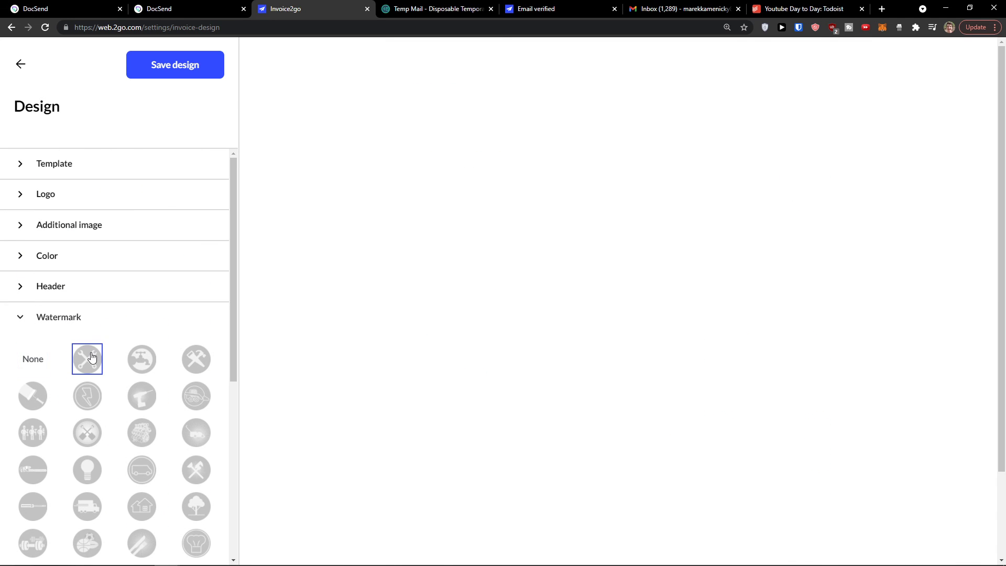
scroll(83, 351, down, 6)
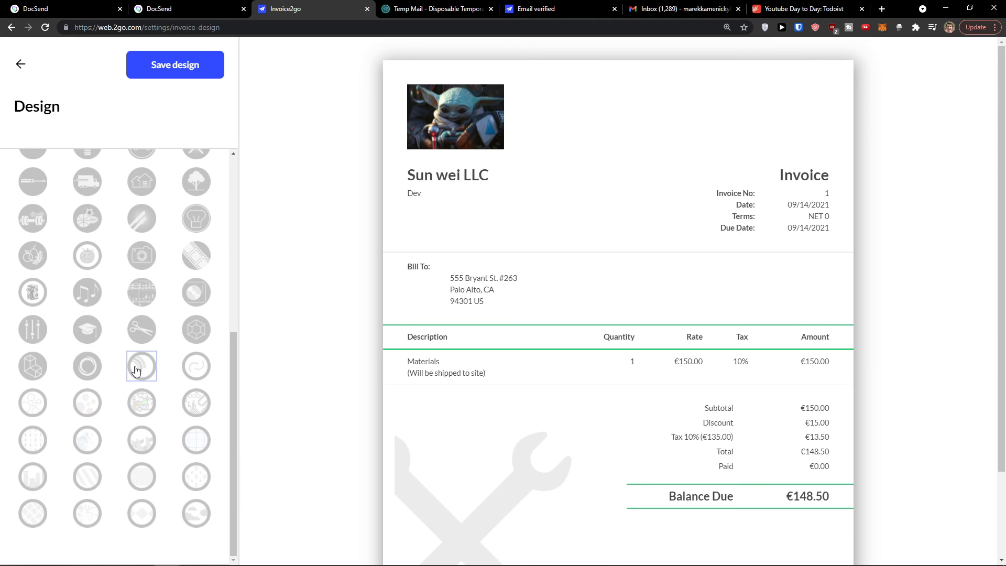
click(137, 367)
scroll(123, 344, up, 6)
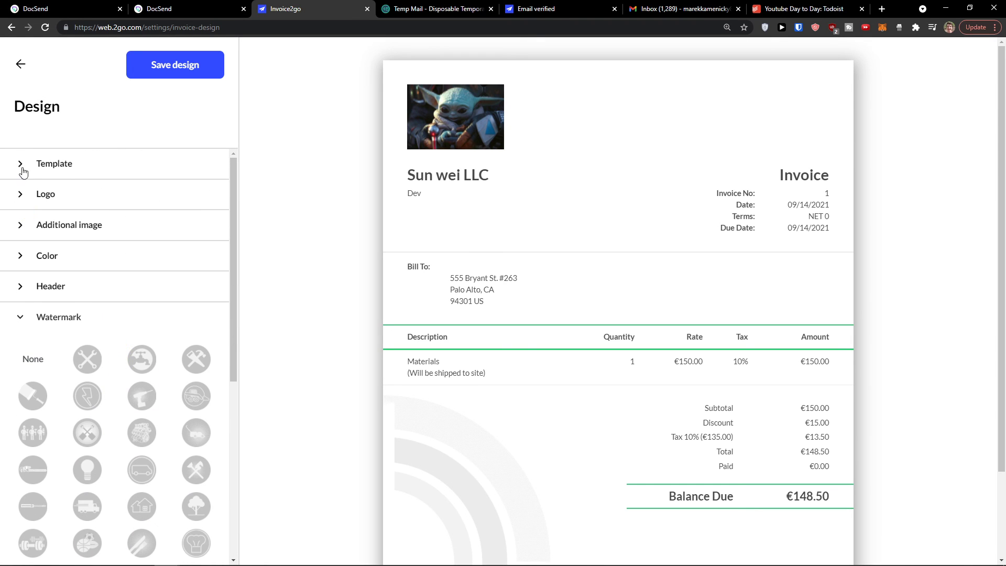
click(24, 317)
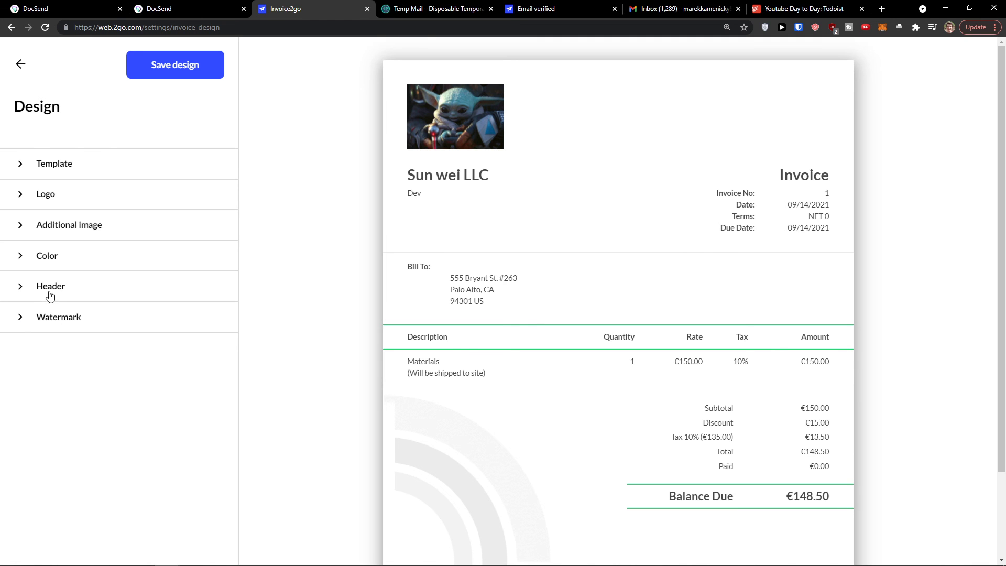
Step: Save the invoice design and go to the automatic payment reminders setup
click(163, 68)
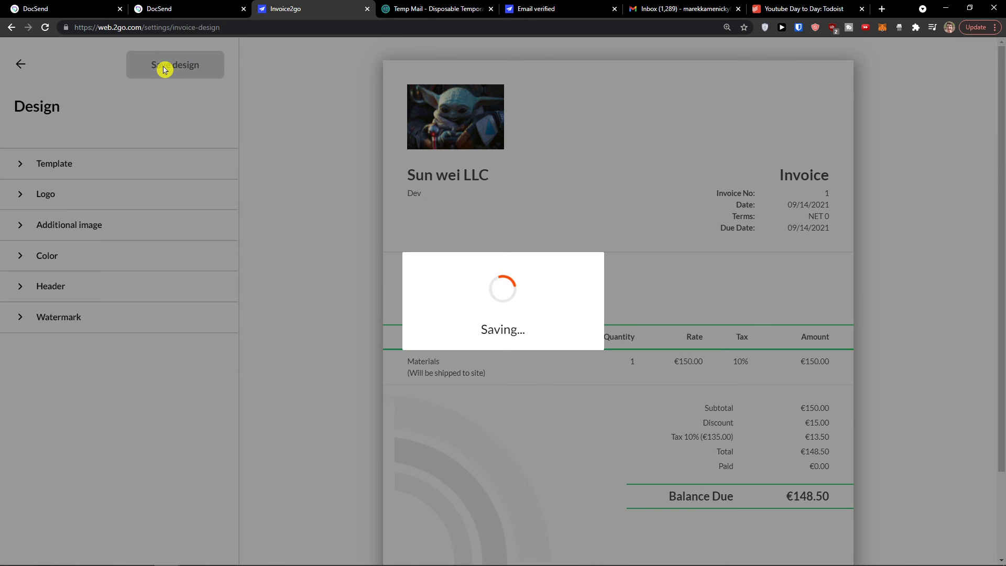
scroll(287, 263, down, 3)
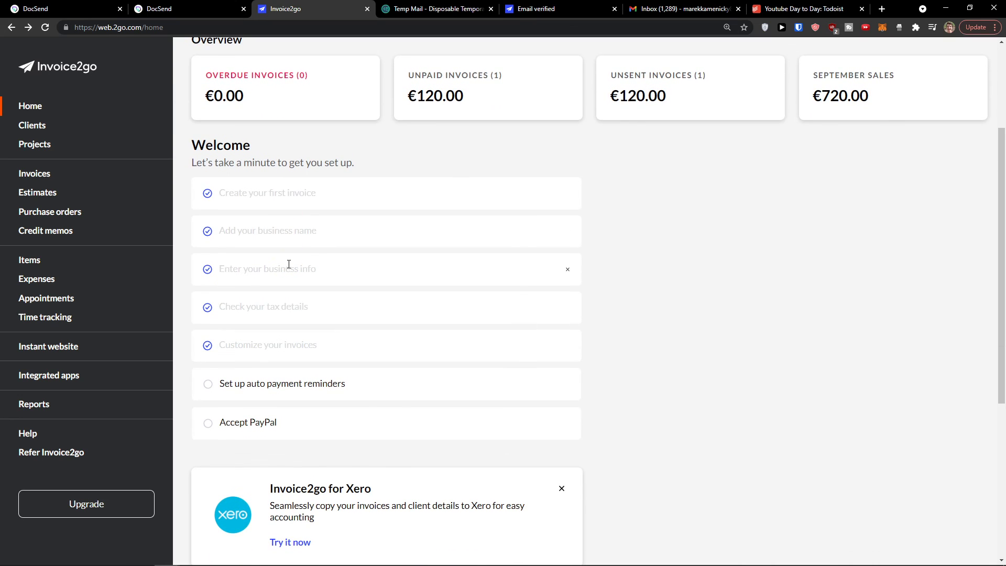
scroll(304, 314, down, 1)
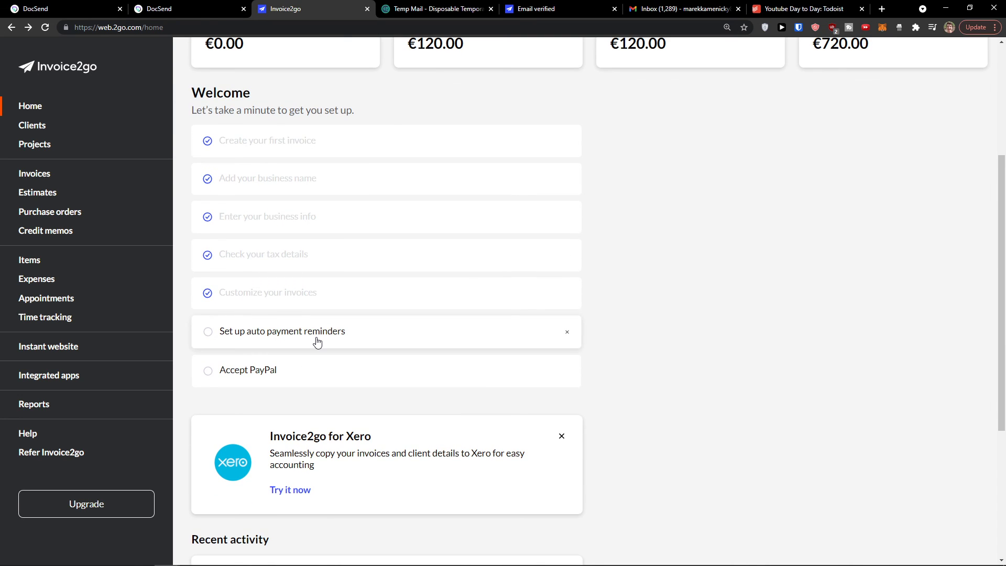
click(317, 342)
Step: Review the four payment reminder checkboxes and save the Client communication settings unchanged
scroll(316, 333, down, 1)
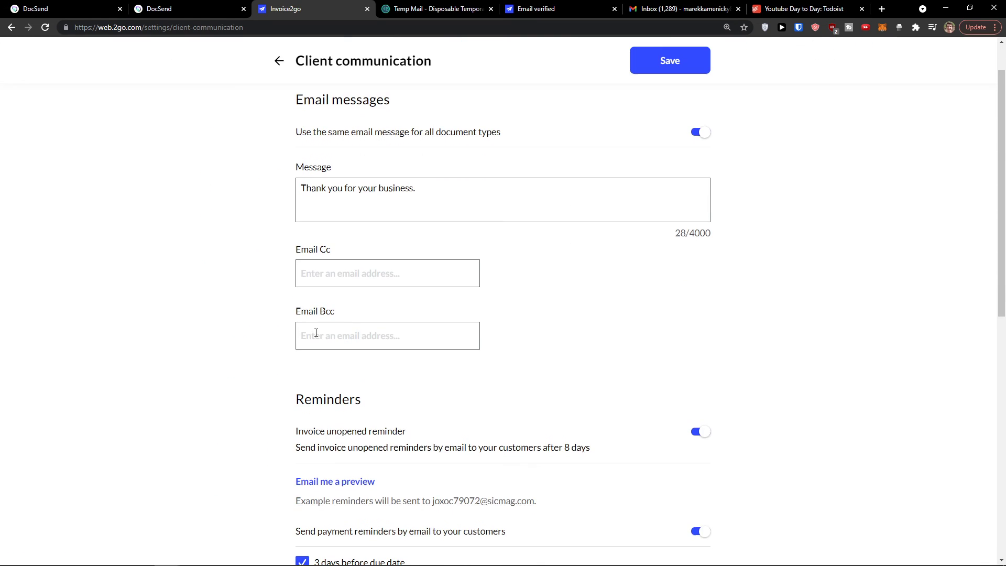
scroll(316, 332, up, 1)
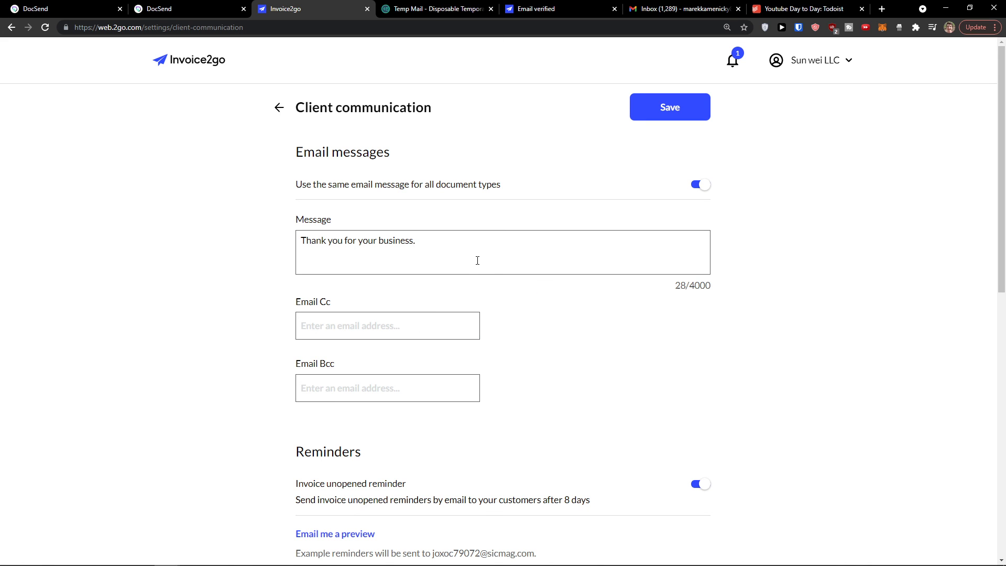
scroll(419, 348, down, 6)
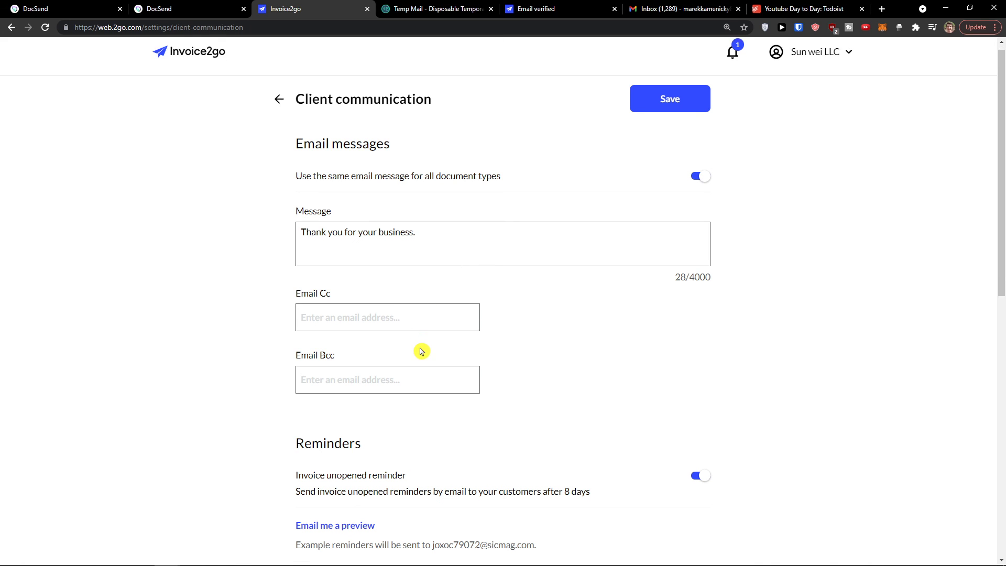
scroll(419, 347, down, 2)
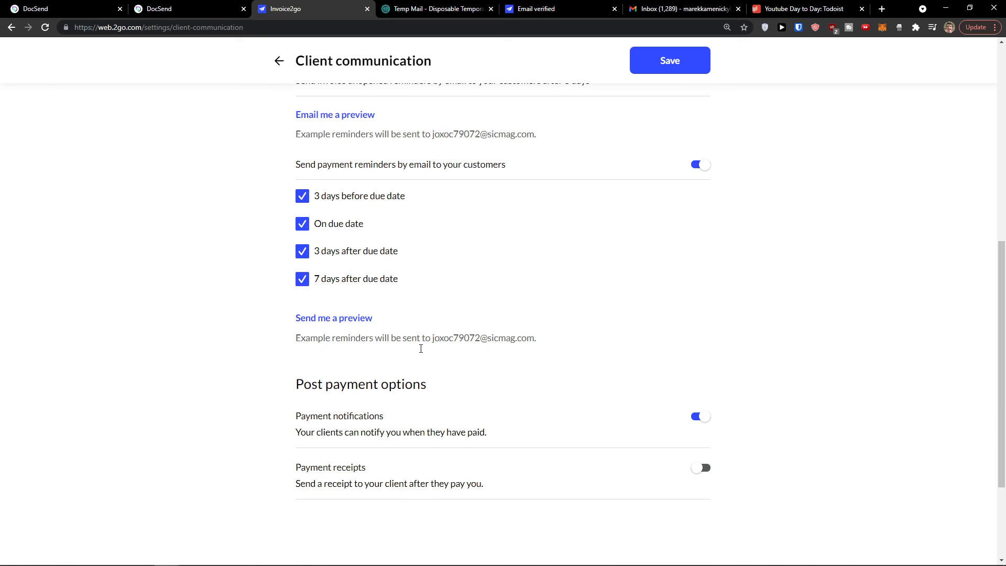
scroll(255, 294, up, 8)
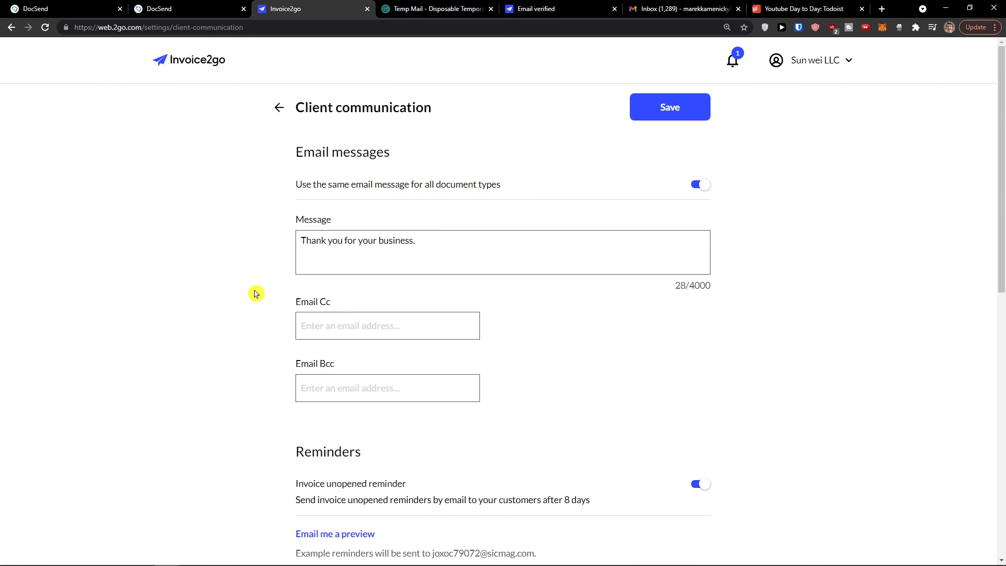
click(666, 106)
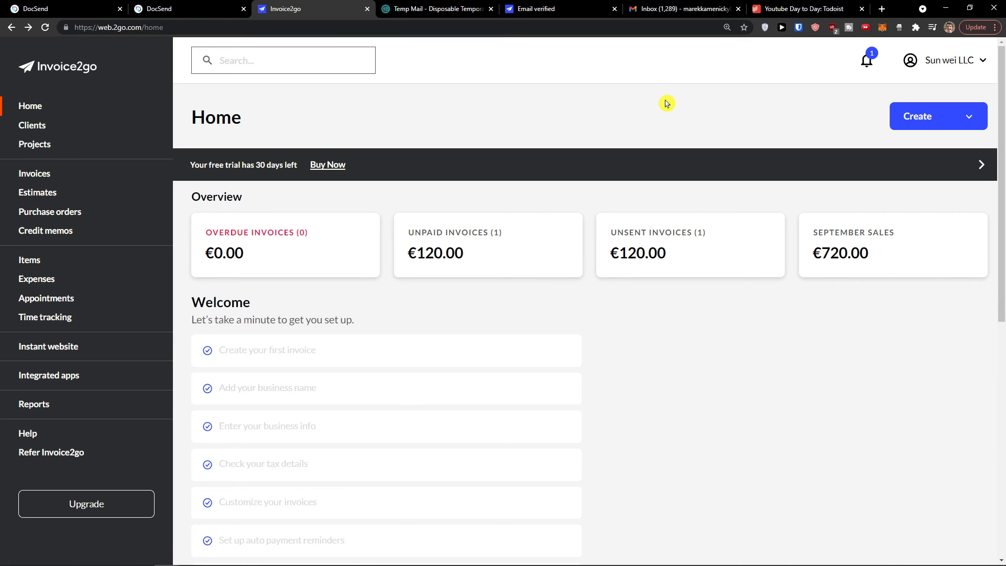
scroll(638, 206, down, 2)
click(73, 455)
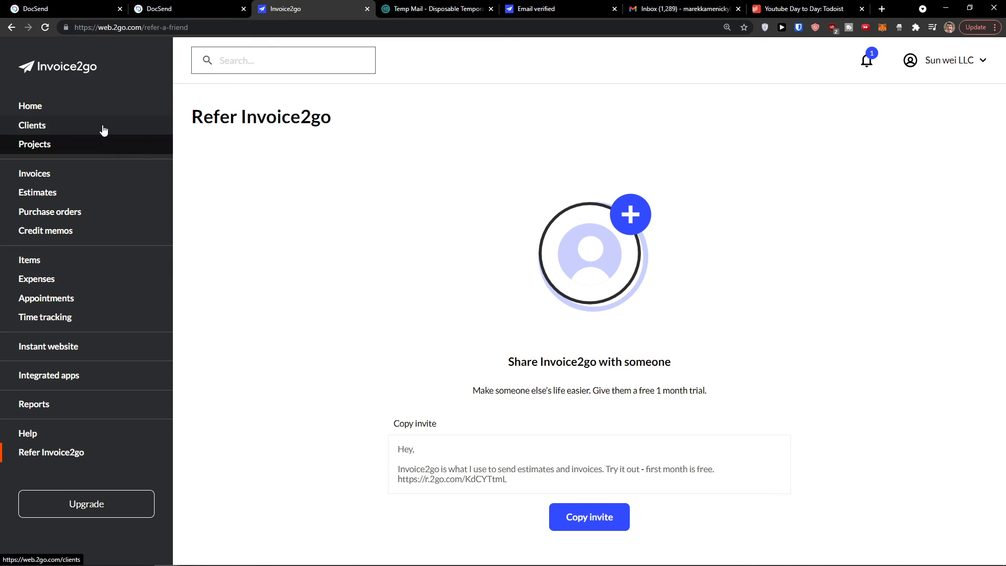
click(75, 106)
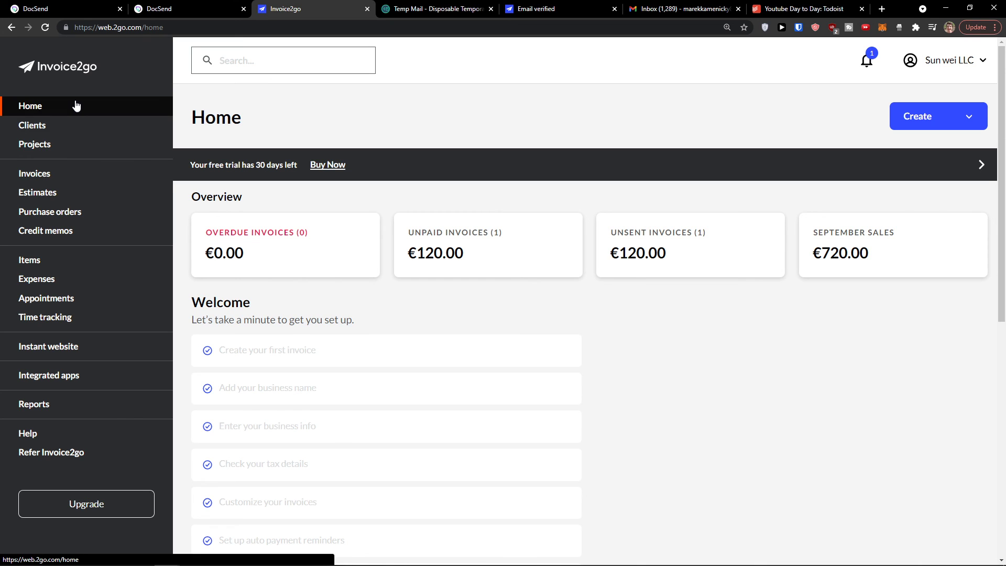
scroll(281, 373, down, 2)
scroll(283, 372, down, 3)
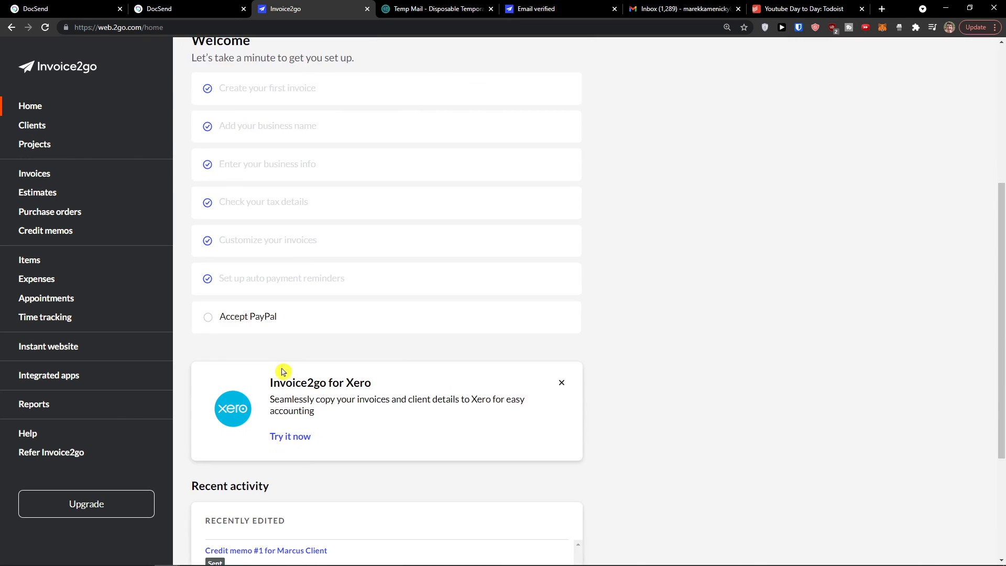
scroll(281, 370, down, 2)
middle_click(681, 476)
scroll(532, 268, up, 8)
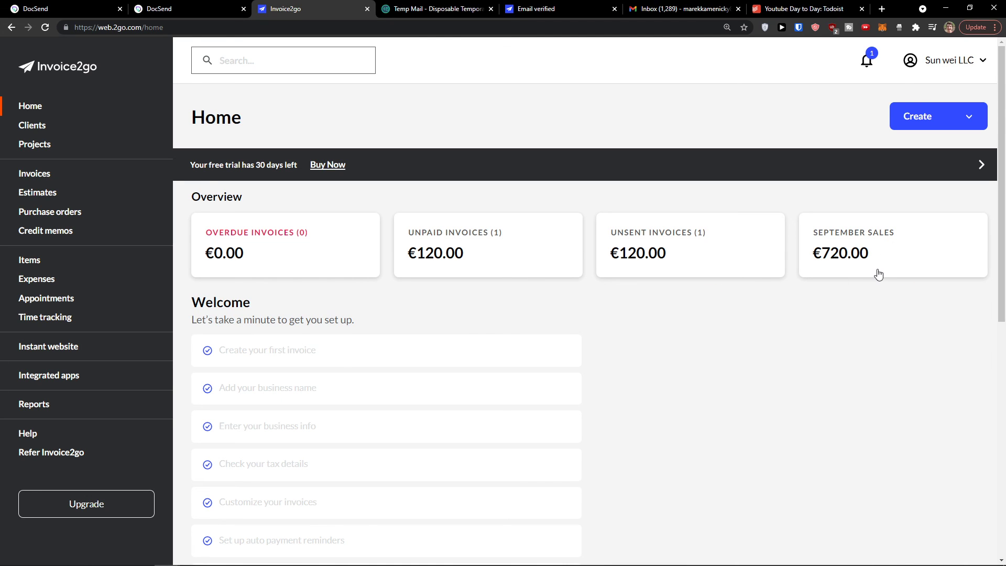
scroll(835, 297, down, 10)
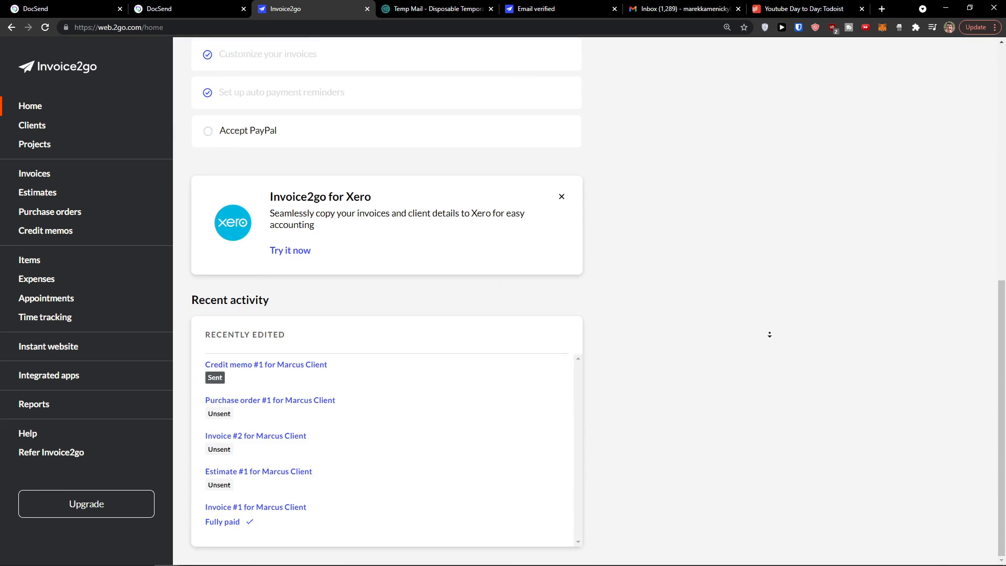
scroll(768, 334, up, 10)
middle_click(647, 152)
middle_click(647, 152)
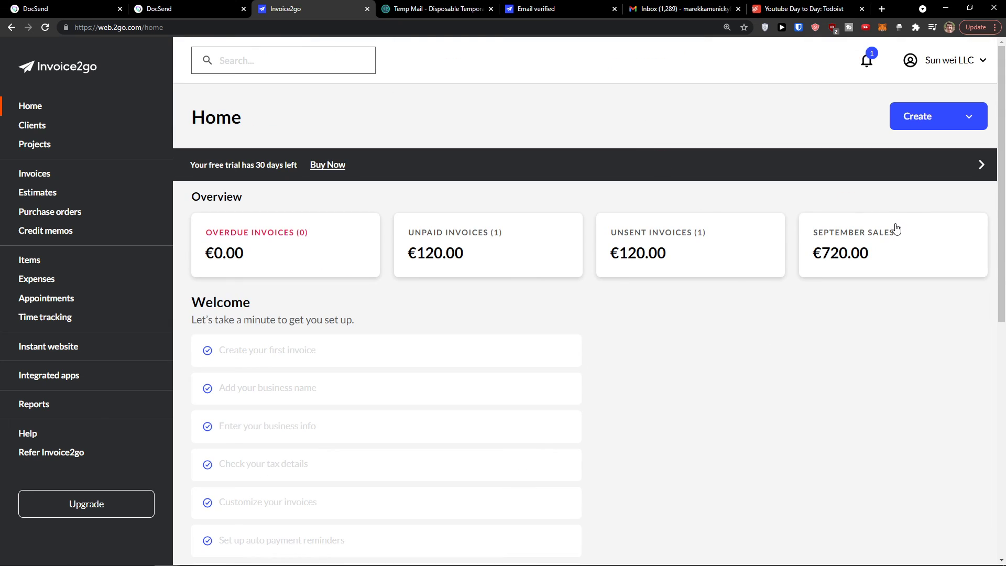